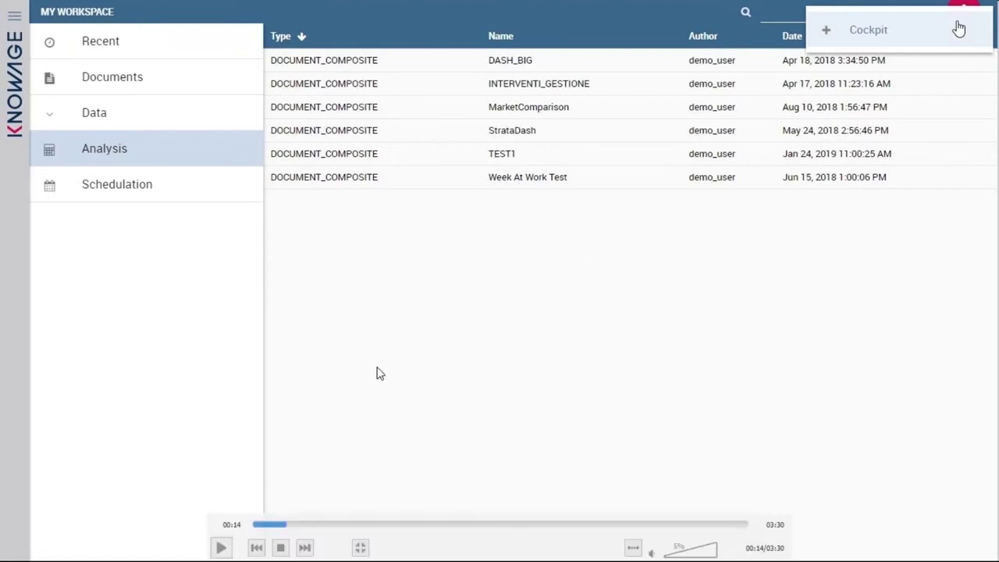
Play the cockpit demo video from 00:14 and pause it at 00:18, on the cockpit menu's Data Configuration option.
{"action": "left_click", "coordinate": [221, 547]}
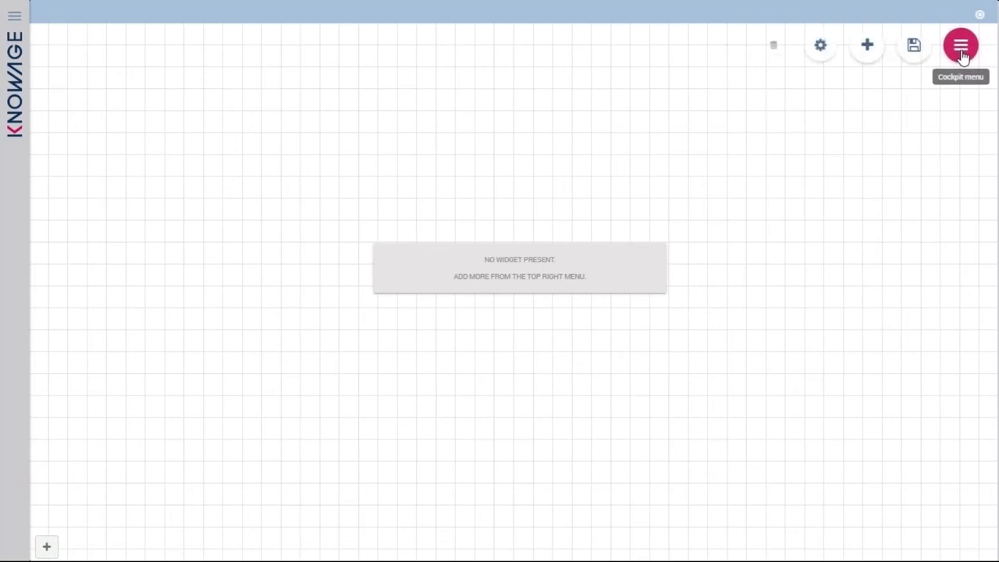
{"action": "mouse_move", "coordinate": [406, 522]}
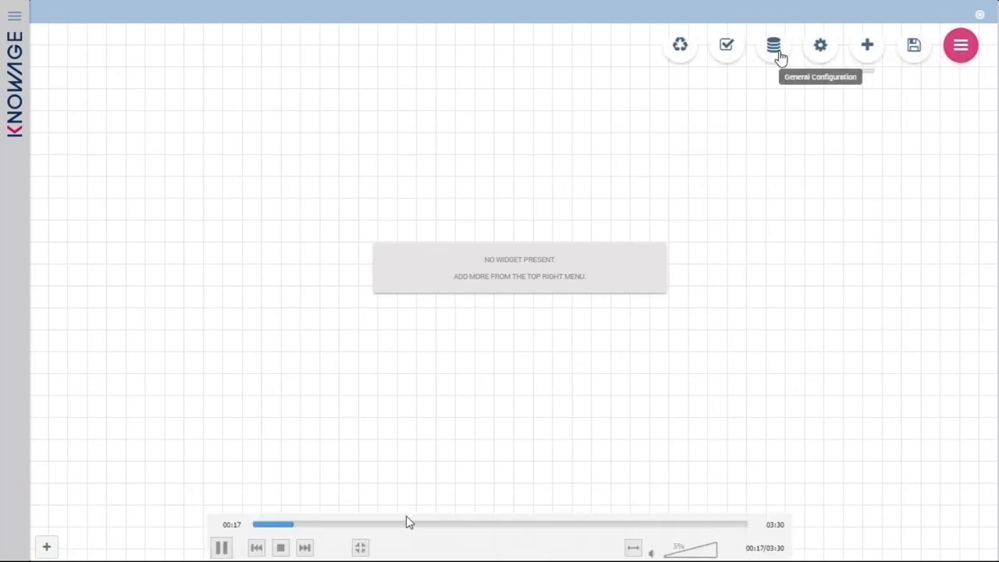
{"action": "left_click", "coordinate": [218, 551]}
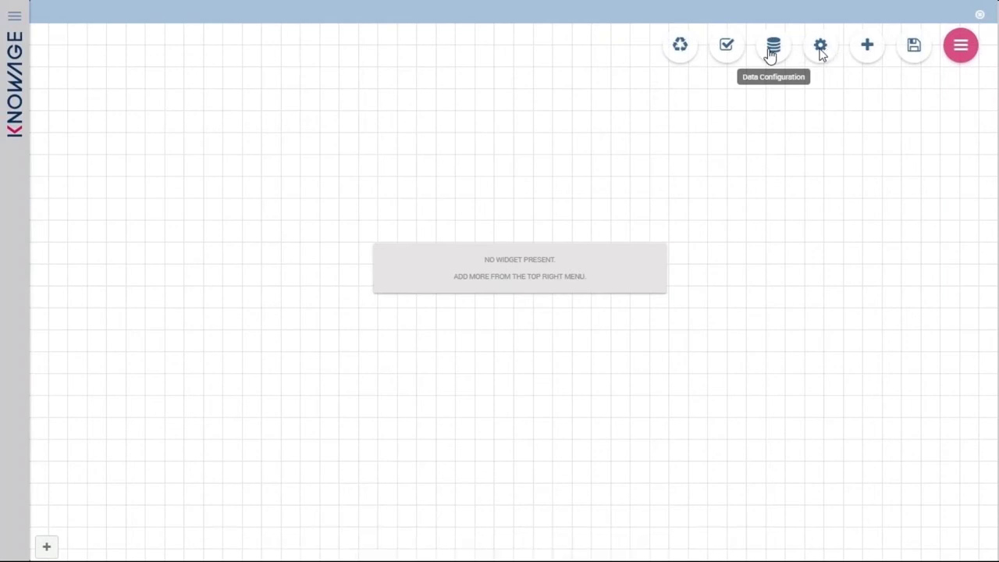
{"action": "mouse_move", "coordinate": [832, 46]}
{"action": "mouse_move", "coordinate": [886, 62]}
{"action": "mouse_move", "coordinate": [747, 98]}
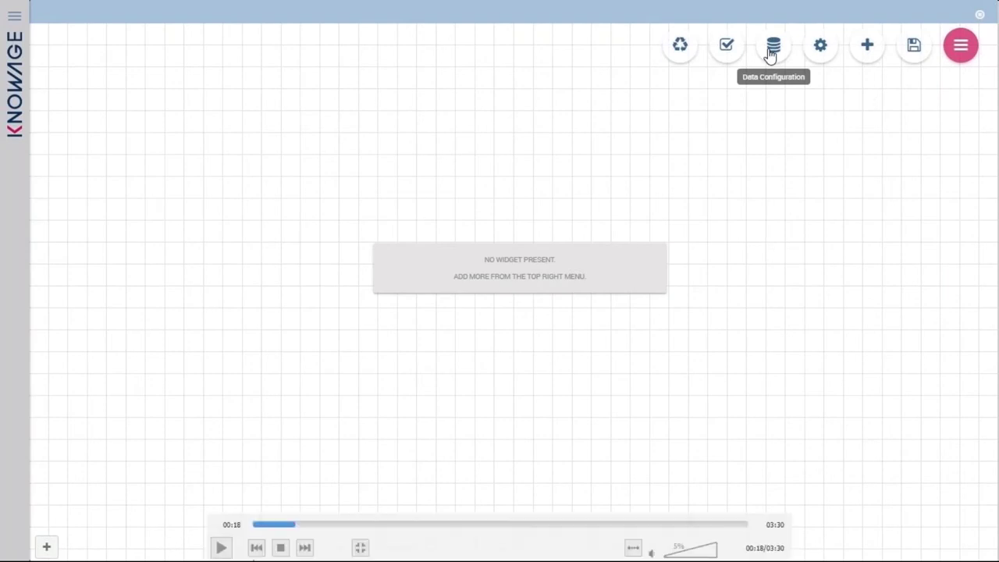
Play the demo into the dataset selection, rewind to 00:16, and replay it up to the dataset list at 00:20.
{"action": "left_click", "coordinate": [221, 547]}
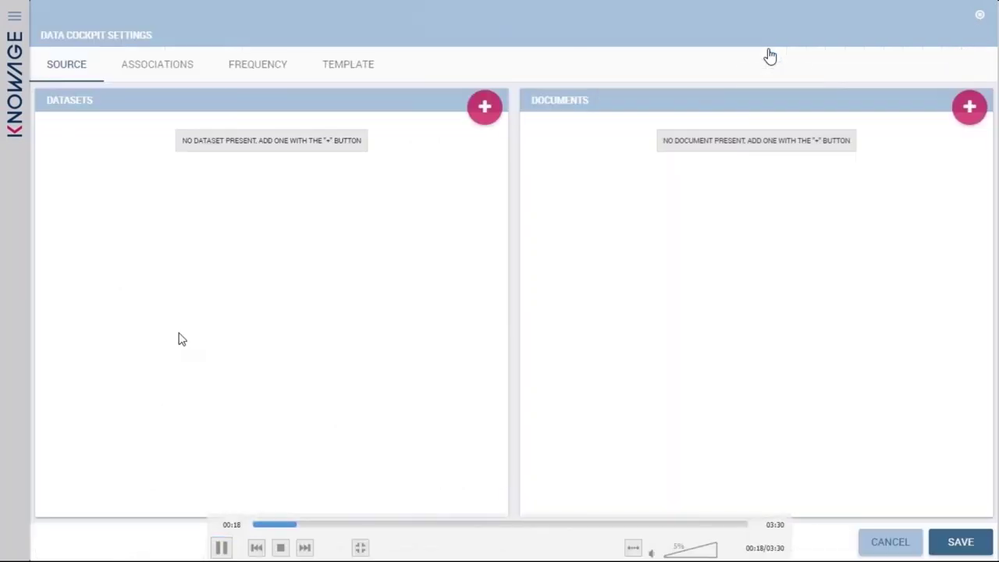
{"action": "left_click", "coordinate": [222, 550]}
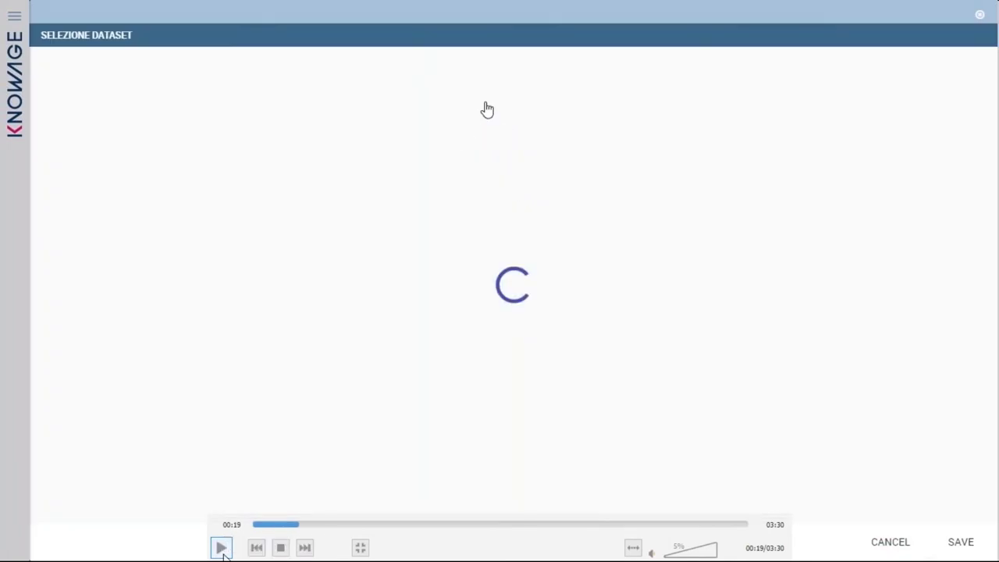
{"action": "left_click", "coordinate": [291, 525]}
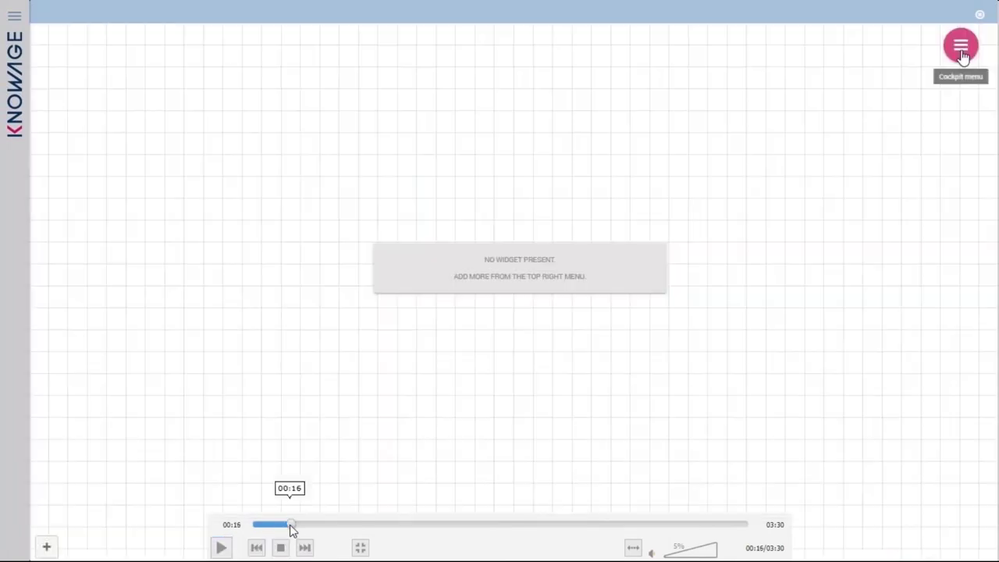
{"action": "left_click", "coordinate": [222, 548]}
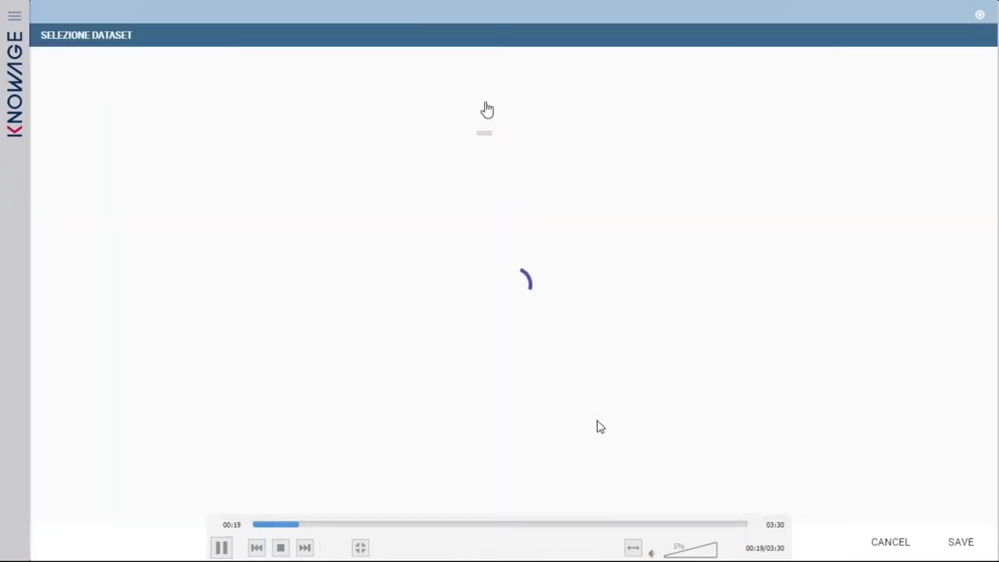
{"action": "left_click", "coordinate": [224, 549]}
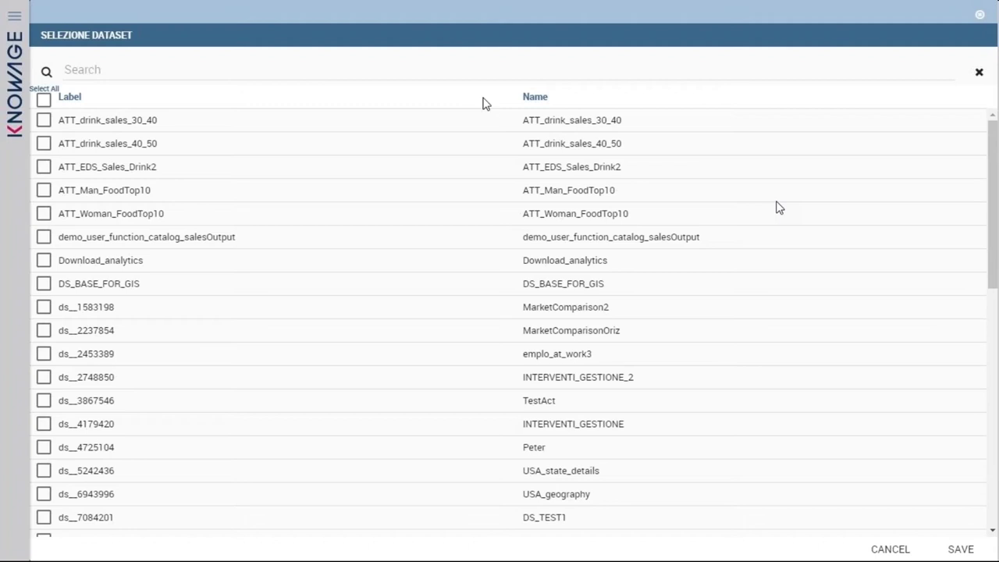
Continue the demo through the FOODMART_SALES_2 dataset selection and pause at 00:25 on the data cockpit settings.
{"action": "mouse_move", "coordinate": [350, 504]}
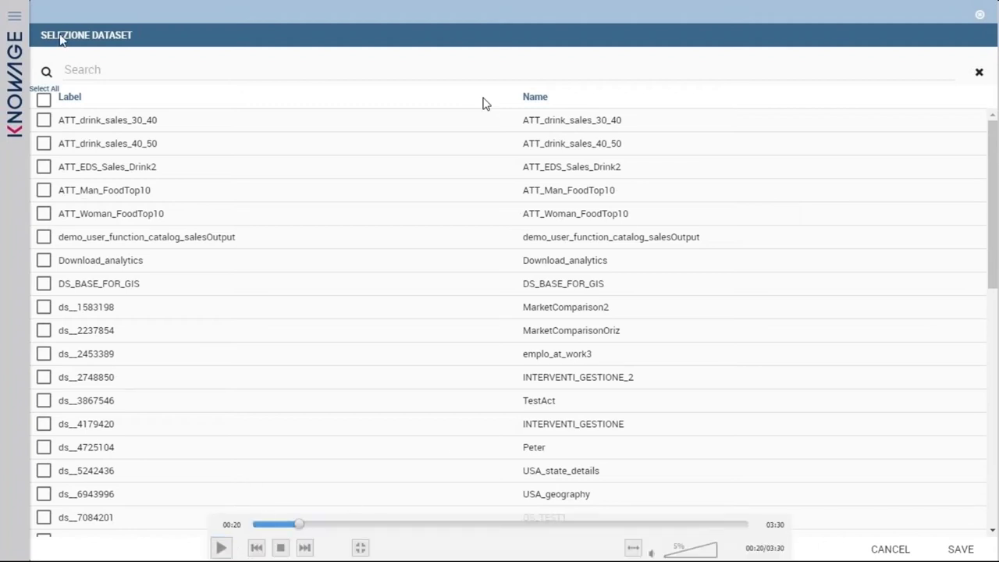
{"action": "left_click", "coordinate": [221, 548]}
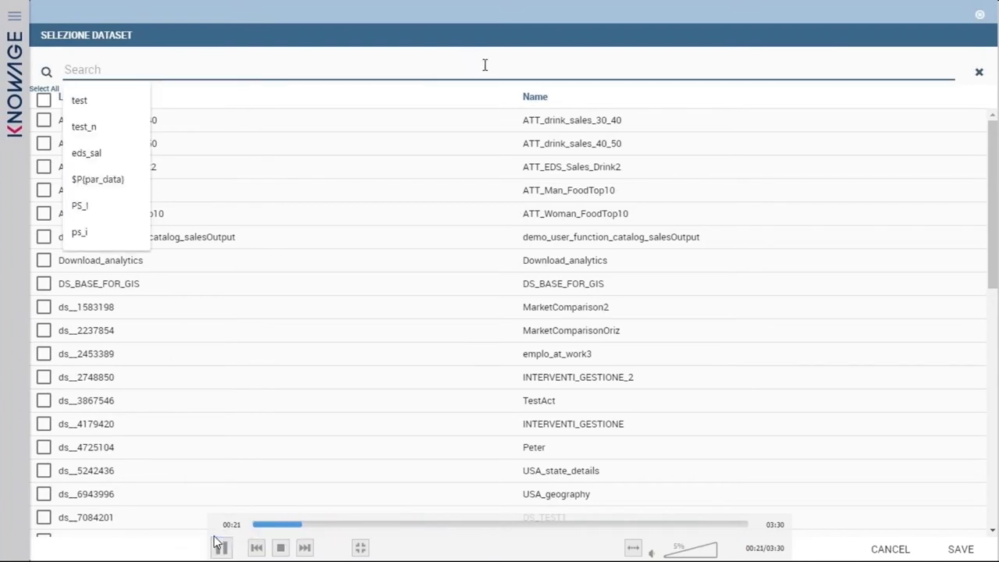
{"action": "type", "text": "foodm"}
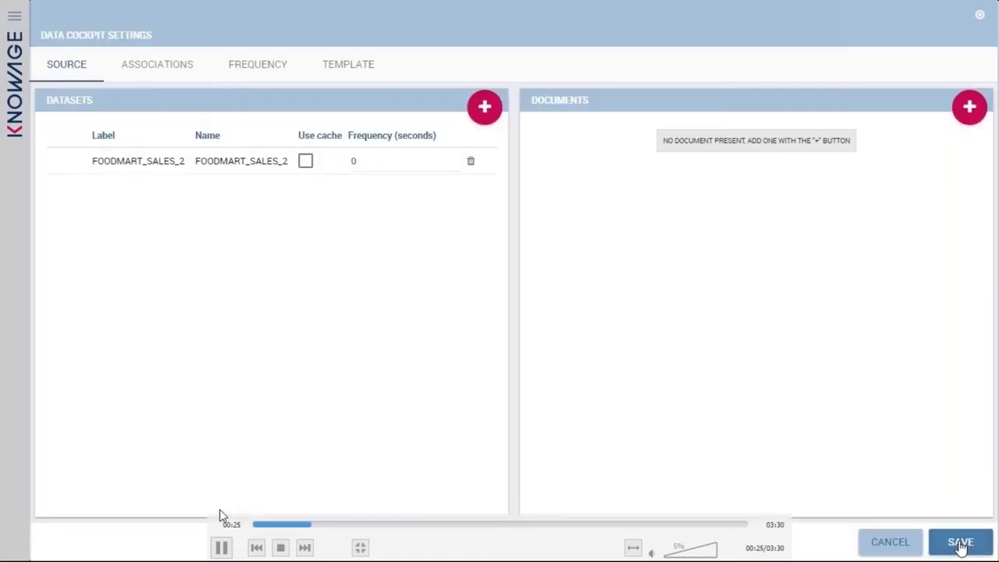
{"action": "left_click", "coordinate": [221, 548]}
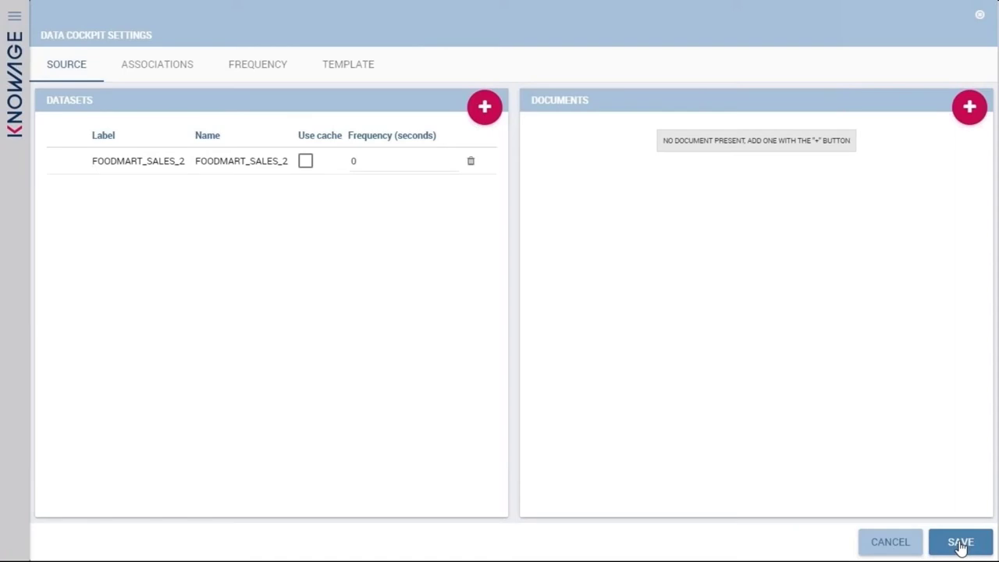
Continue the demo to the new widget selection, pausing at 00:28 and again at 00:41 on the Chart widget.
{"action": "mouse_move", "coordinate": [319, 196]}
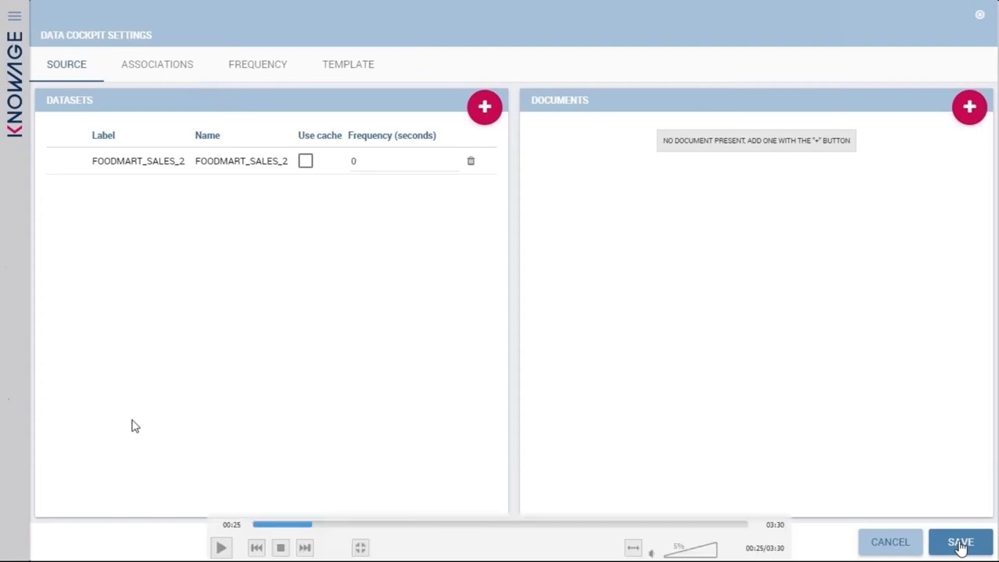
{"action": "left_click", "coordinate": [221, 548]}
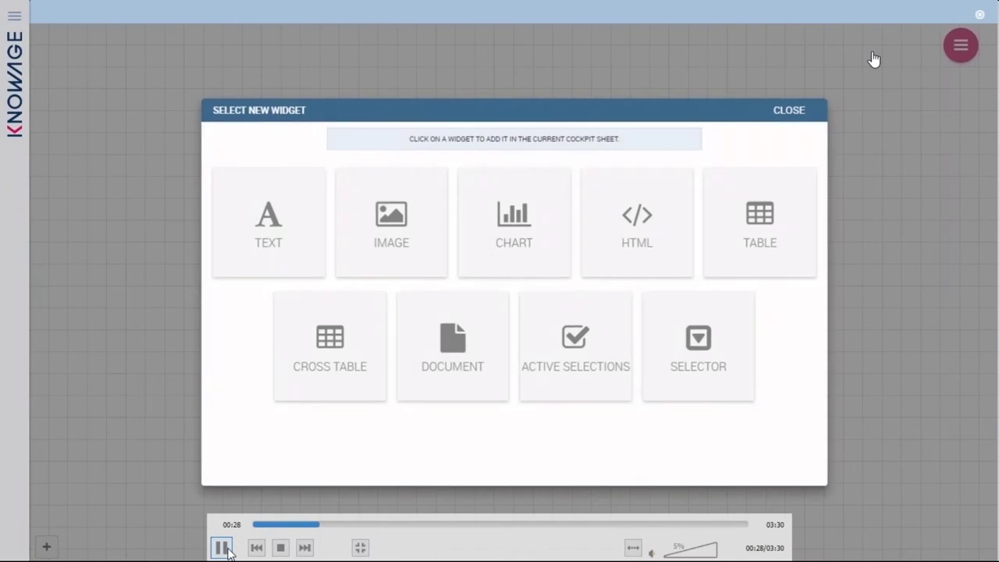
{"action": "left_click", "coordinate": [221, 547]}
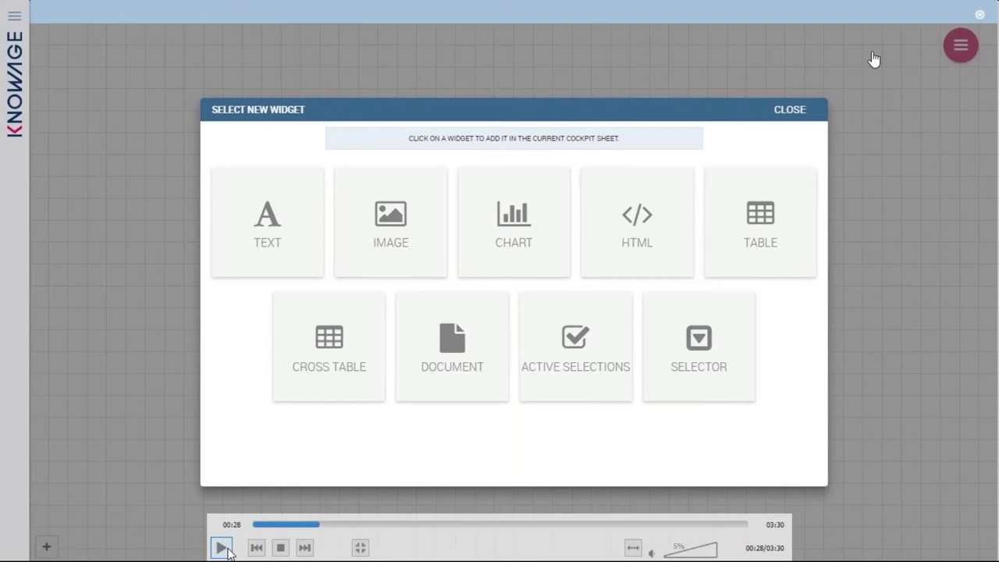
{"action": "left_click", "coordinate": [222, 547]}
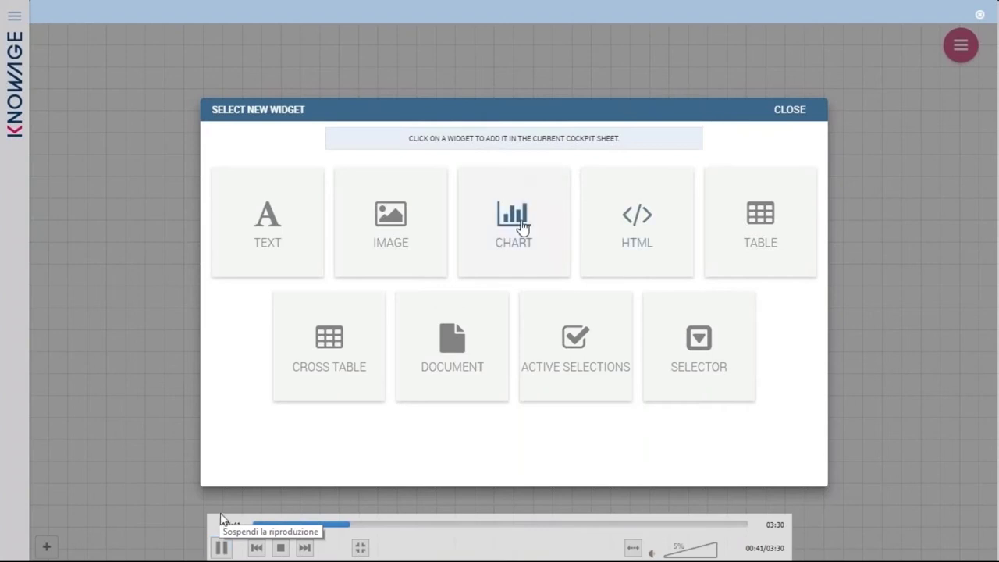
{"action": "left_click", "coordinate": [219, 548]}
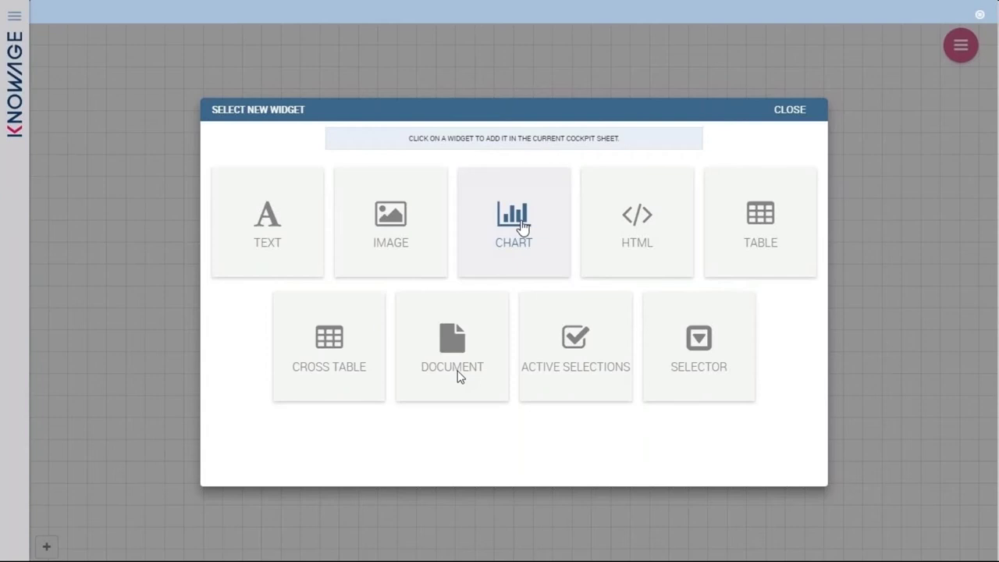
Continue the demo into the chart widget configuration, pausing at 00:43 on the empty Dataset field and again with FOODMART_SALES_2 chosen.
{"action": "mouse_move", "coordinate": [435, 419]}
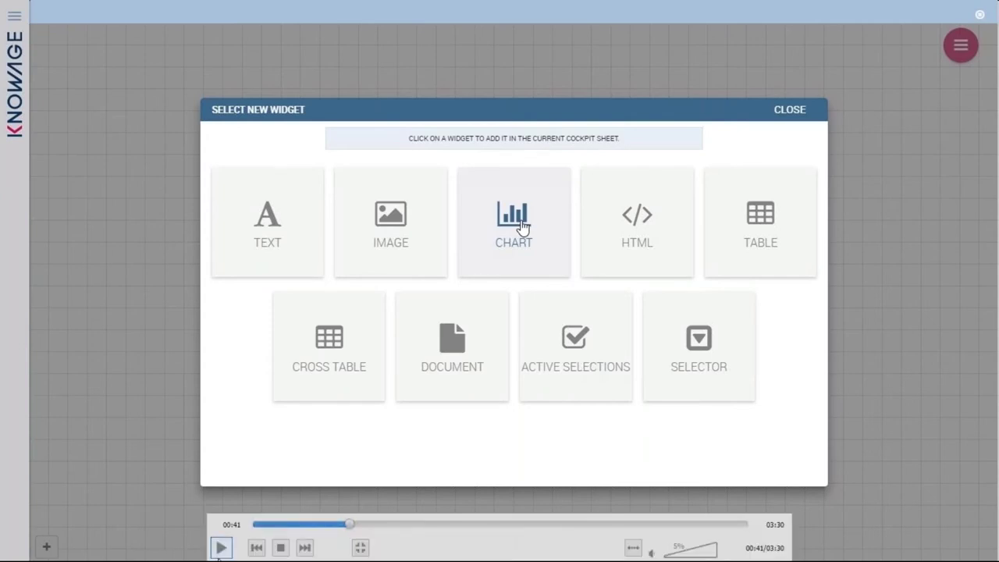
{"action": "left_click", "coordinate": [221, 548]}
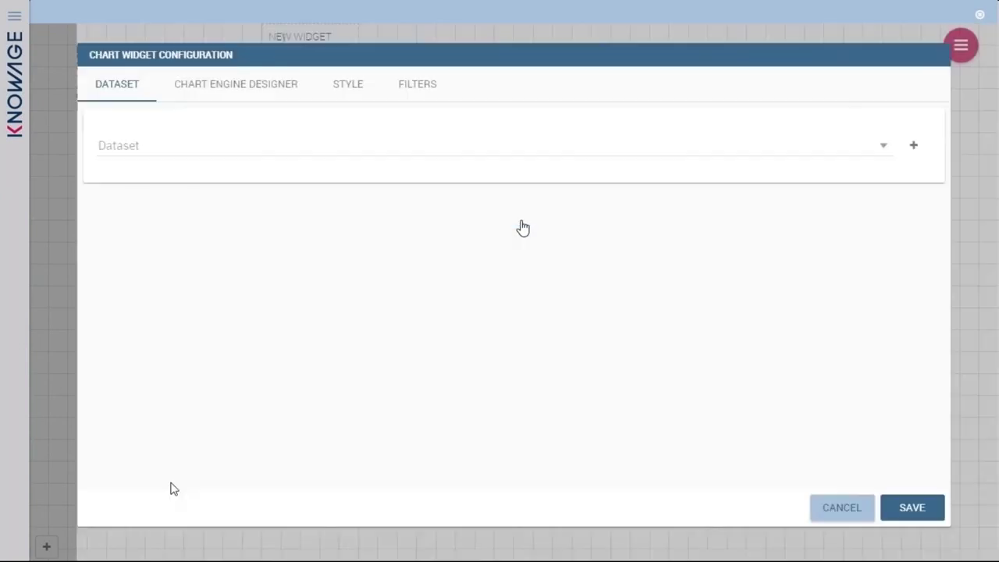
{"action": "left_click", "coordinate": [222, 548]}
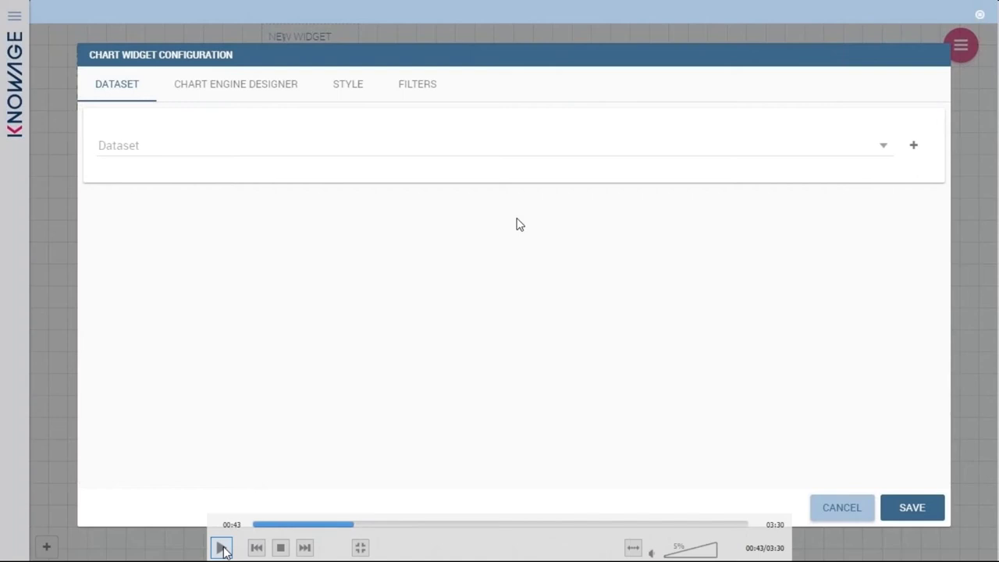
{"action": "left_click", "coordinate": [221, 548]}
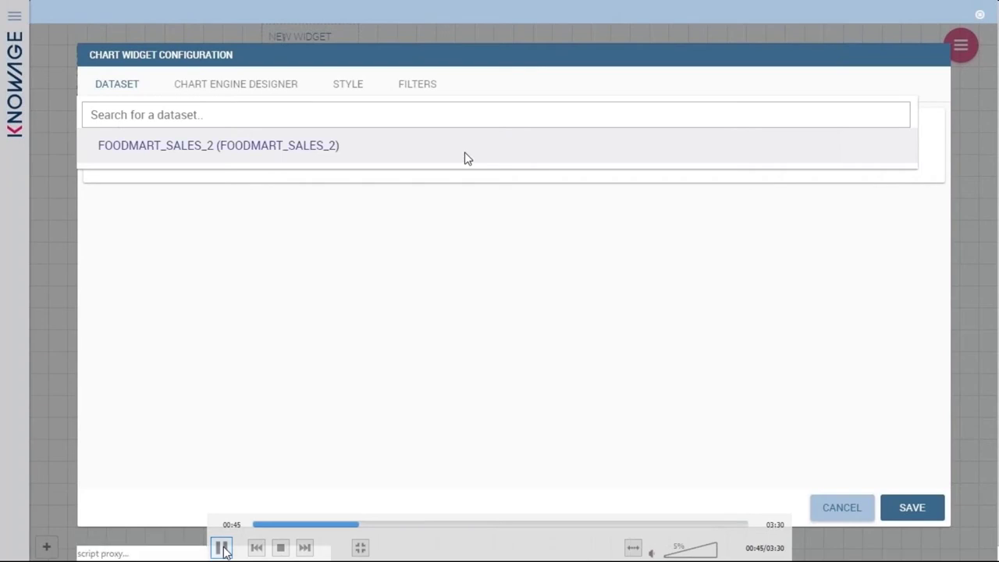
{"action": "left_click", "coordinate": [221, 548]}
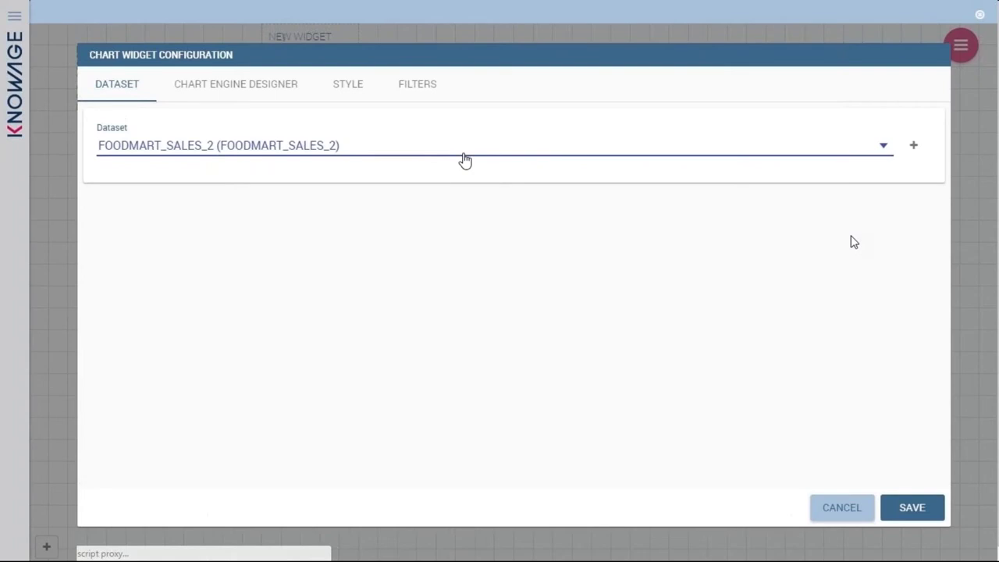
Continue the demo into the Chart Engine Designer, pausing at 00:49 on the chart types and at 00:58 on the category axis options.
{"action": "left_click", "coordinate": [222, 547]}
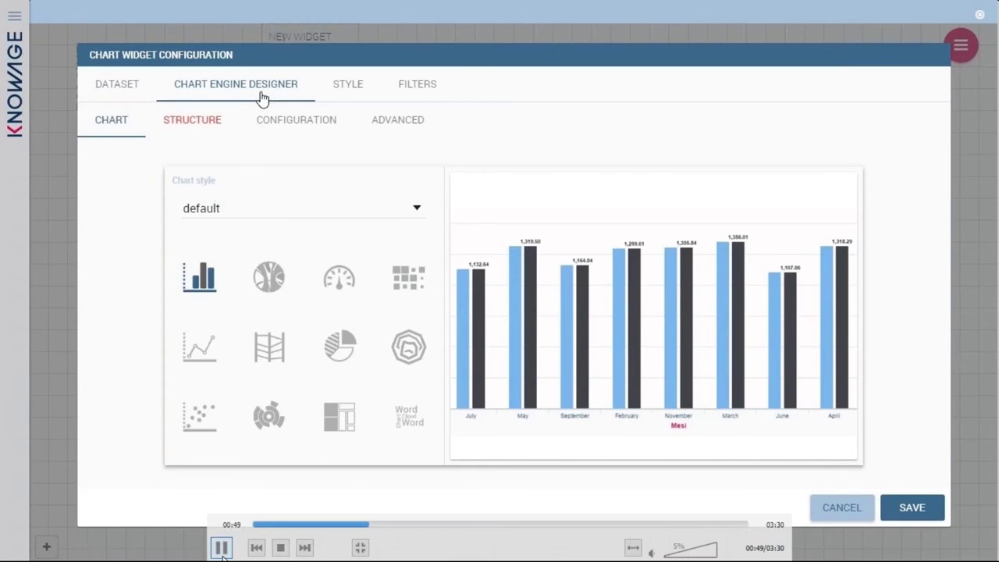
{"action": "left_click", "coordinate": [225, 554]}
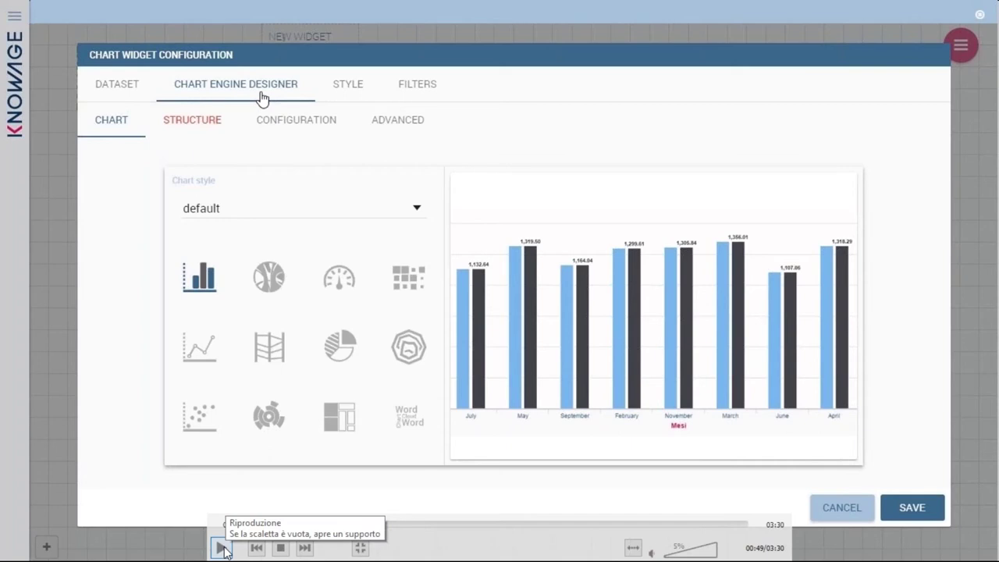
{"action": "left_click", "coordinate": [222, 549]}
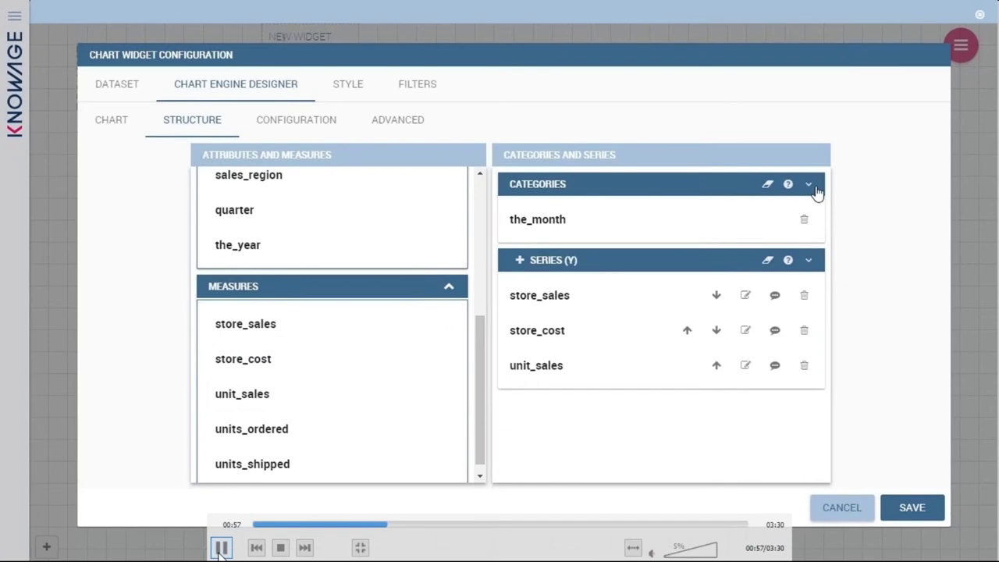
{"action": "left_click", "coordinate": [221, 548]}
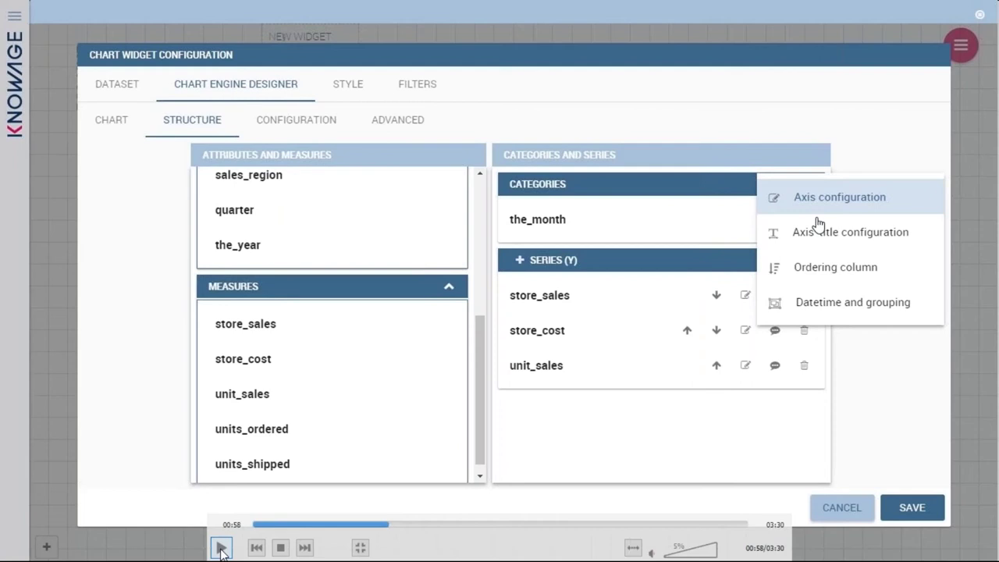
Continue the demo, pausing at 01:01 on the category's ordering column settings and at 01:05 on the series axis options.
{"action": "left_click", "coordinate": [221, 549]}
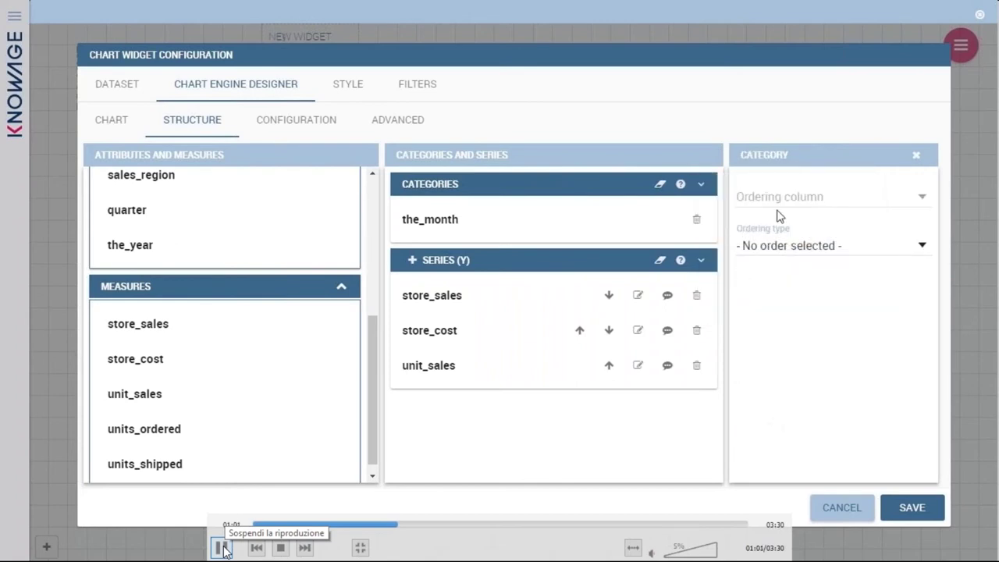
{"action": "left_click", "coordinate": [223, 549]}
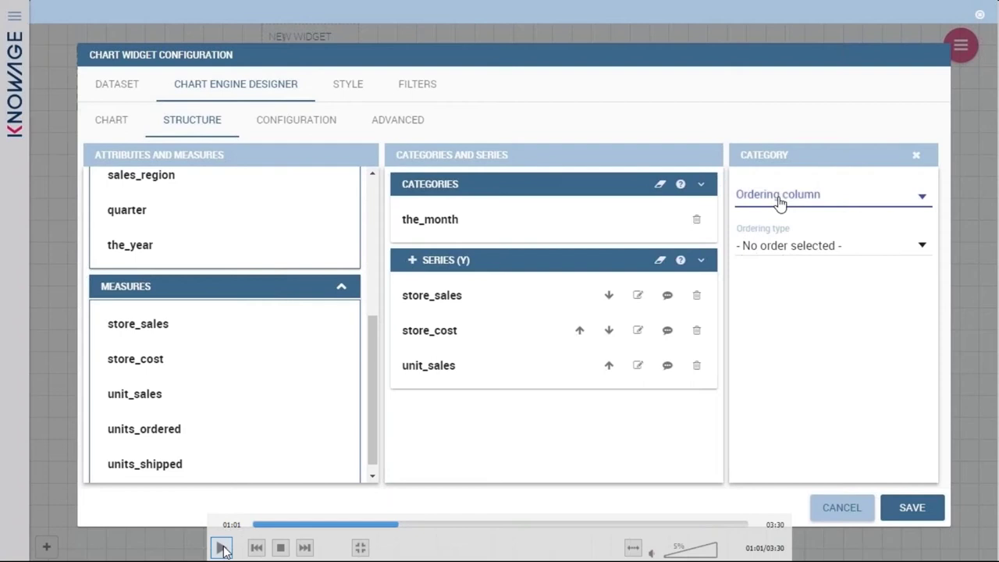
{"action": "left_click", "coordinate": [223, 549]}
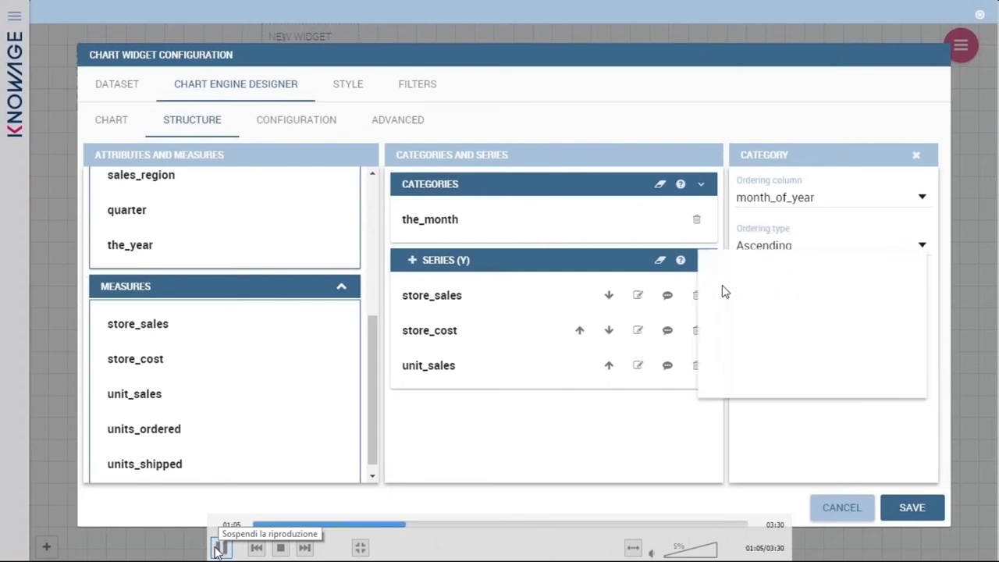
{"action": "left_click", "coordinate": [221, 549]}
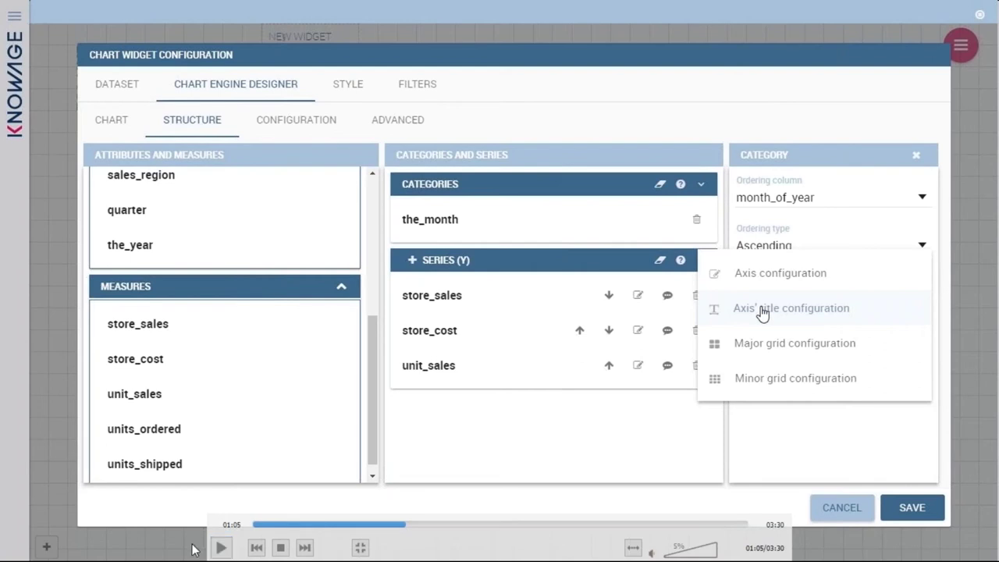
Continue the demo, pausing at 01:07 on the store_sales series details and at 01:09 on the Generic configuration block.
{"action": "left_click", "coordinate": [221, 548]}
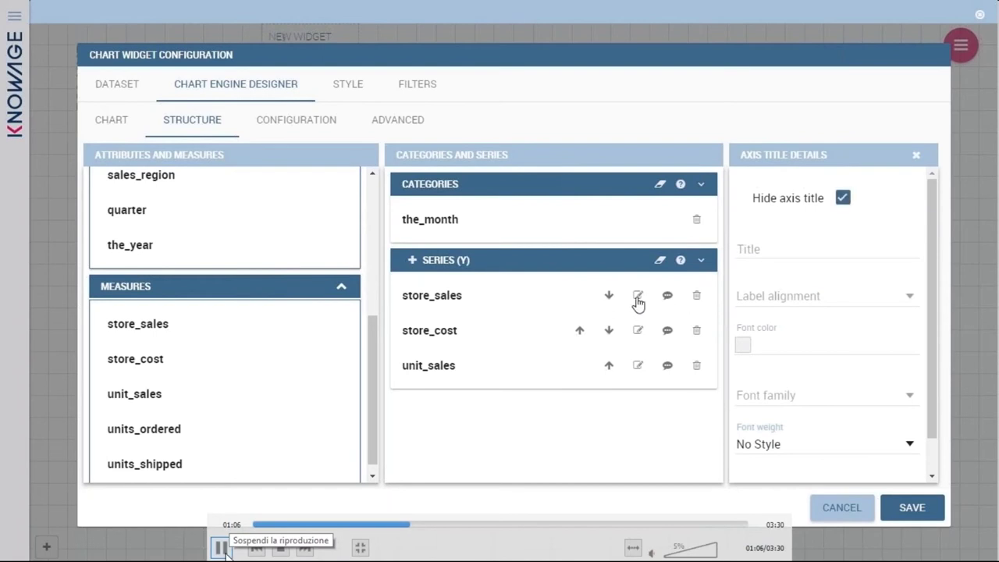
{"action": "left_click", "coordinate": [226, 555]}
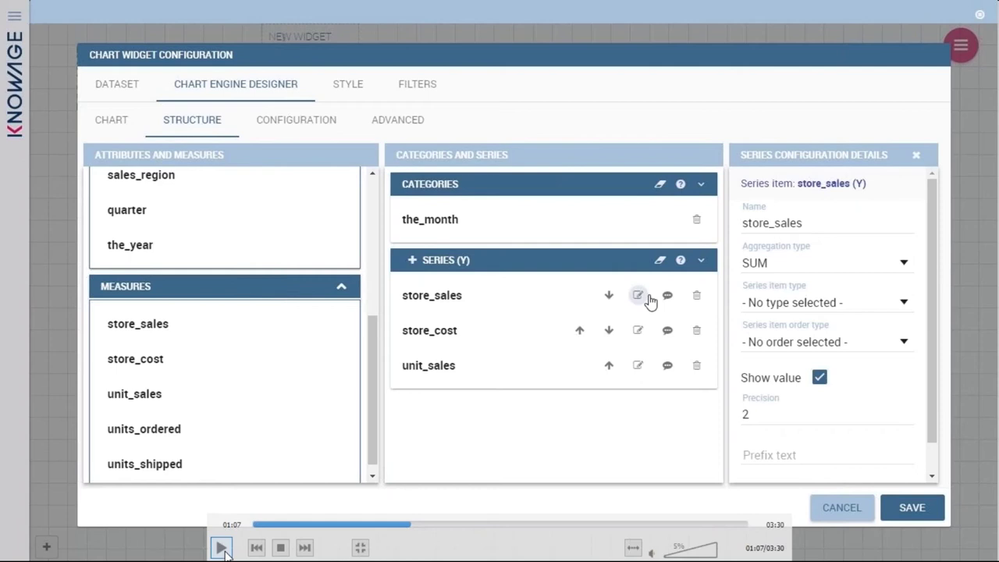
{"action": "left_click", "coordinate": [222, 548]}
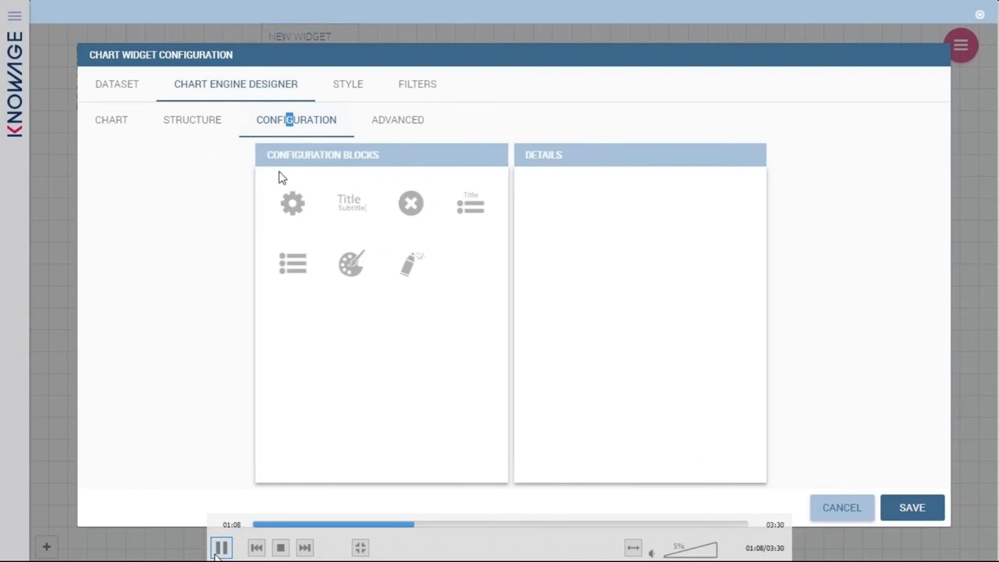
{"action": "left_click", "coordinate": [217, 551]}
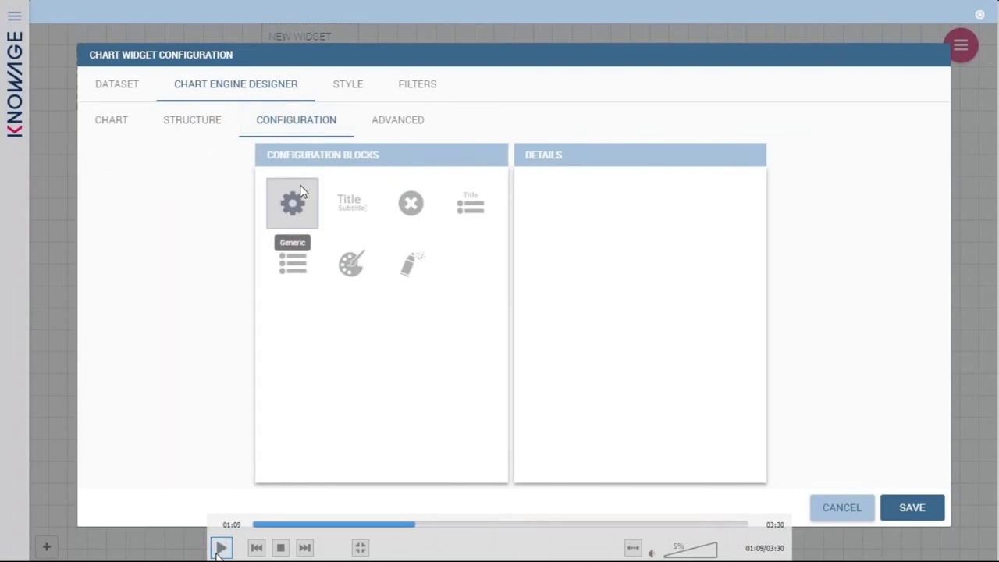
Continue the demo, pausing at 01:10 on the generic font size options and at 01:13 on the legend position options.
{"action": "left_click", "coordinate": [221, 549]}
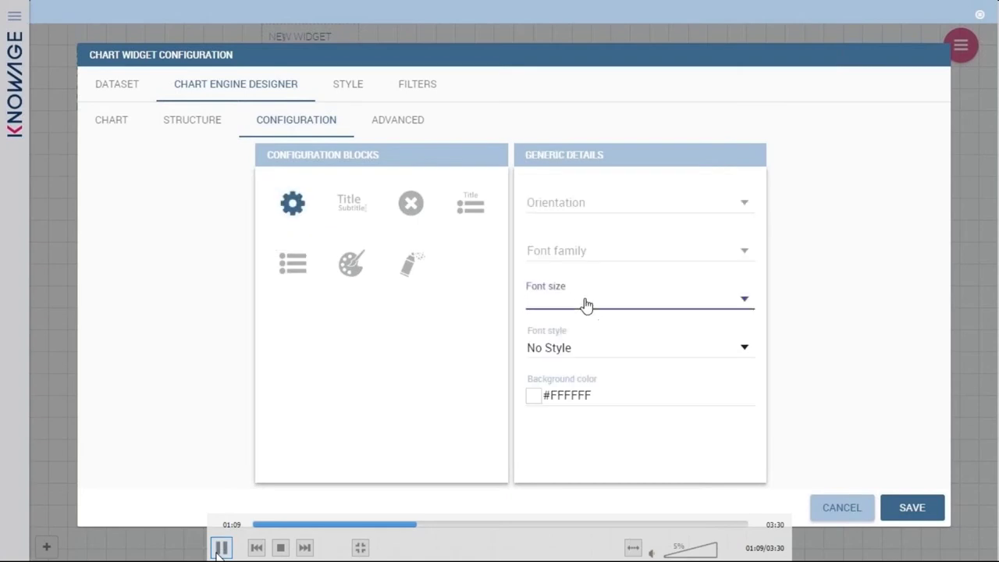
{"action": "left_click", "coordinate": [219, 549]}
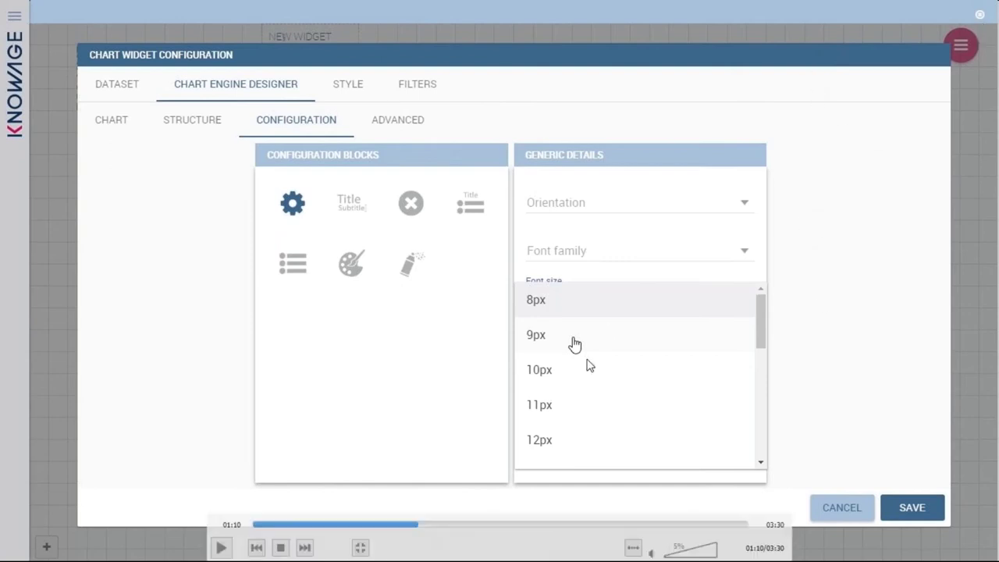
{"action": "left_click", "coordinate": [221, 547]}
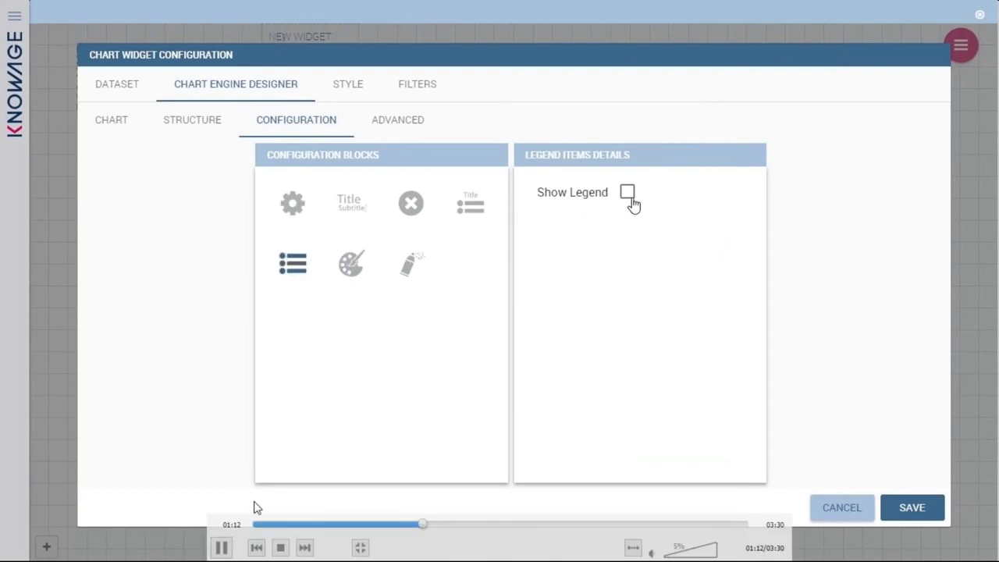
{"action": "left_click", "coordinate": [221, 549]}
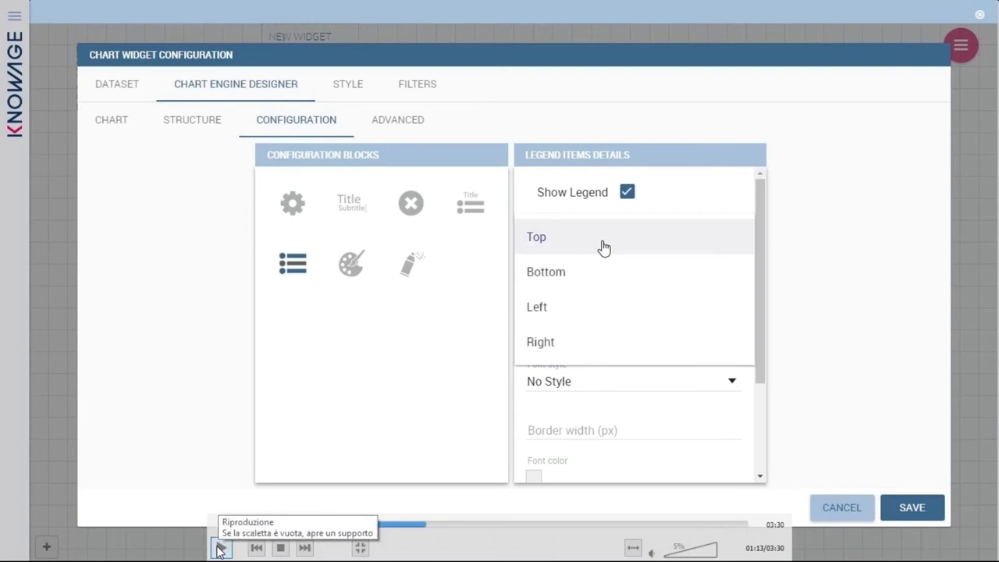
Continue the demo to the chart widget's style settings, pause at 01:15 on the title and border options, and resume playback.
{"action": "left_click", "coordinate": [220, 549]}
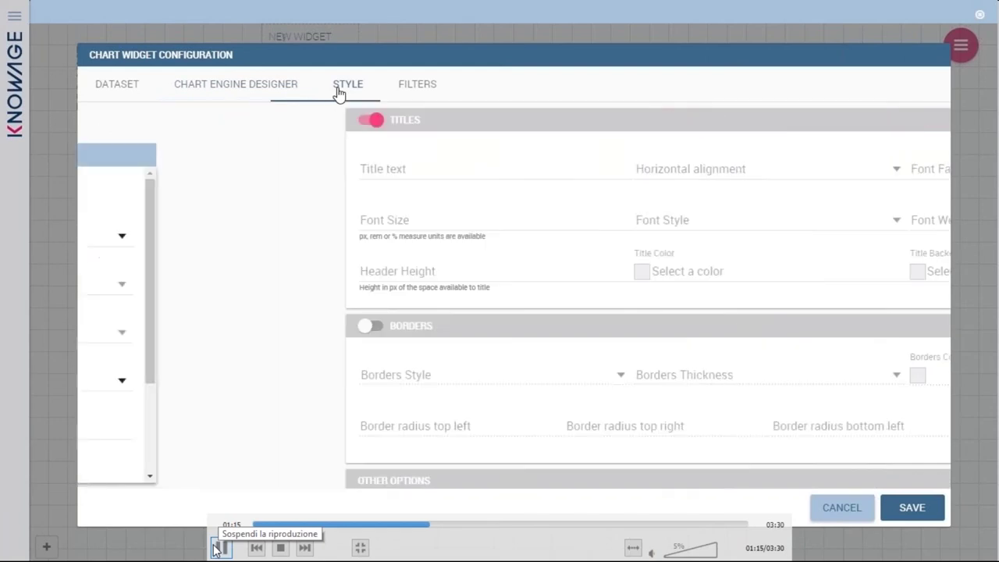
{"action": "left_click", "coordinate": [220, 549]}
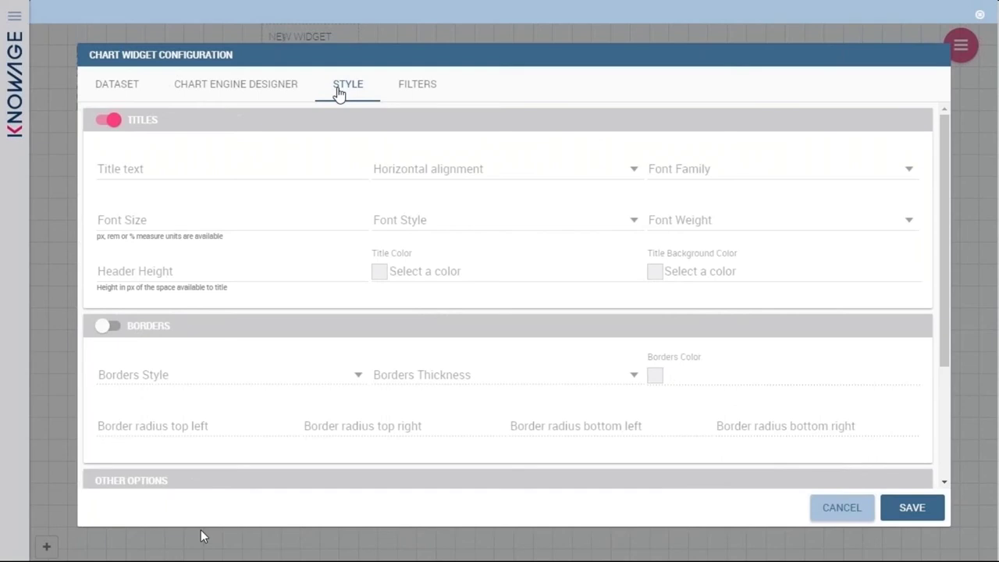
{"action": "mouse_move", "coordinate": [192, 355]}
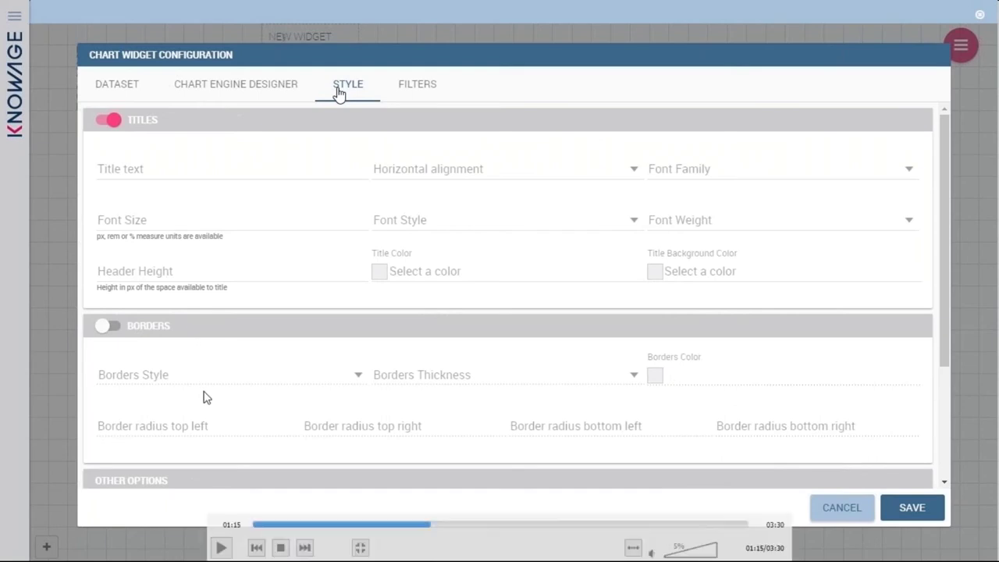
{"action": "left_click", "coordinate": [220, 549]}
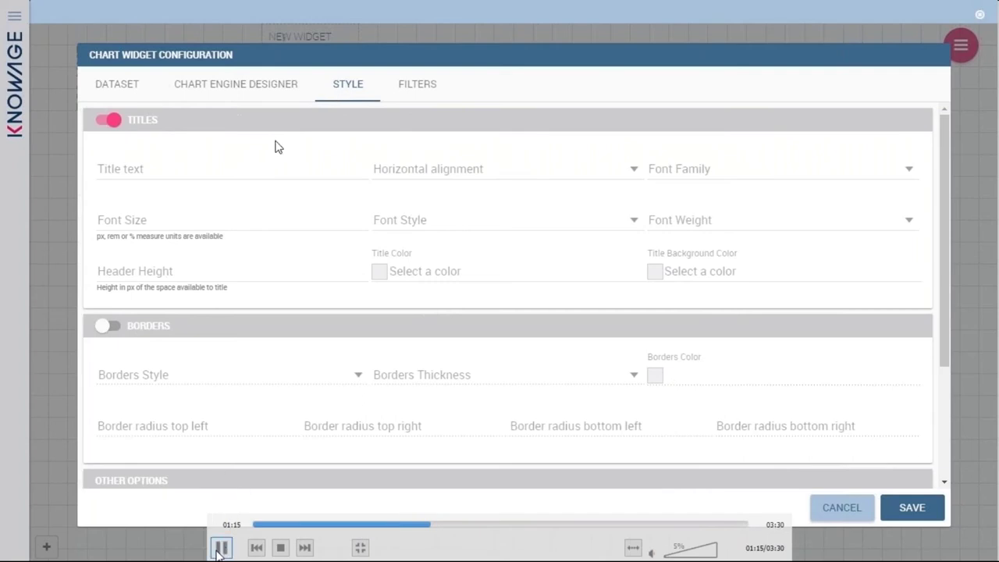
Set the chart widget's title text to "store by month" and pause the demo at 01:20 on the cockpit sheet.
{"action": "left_click", "coordinate": [215, 164]}
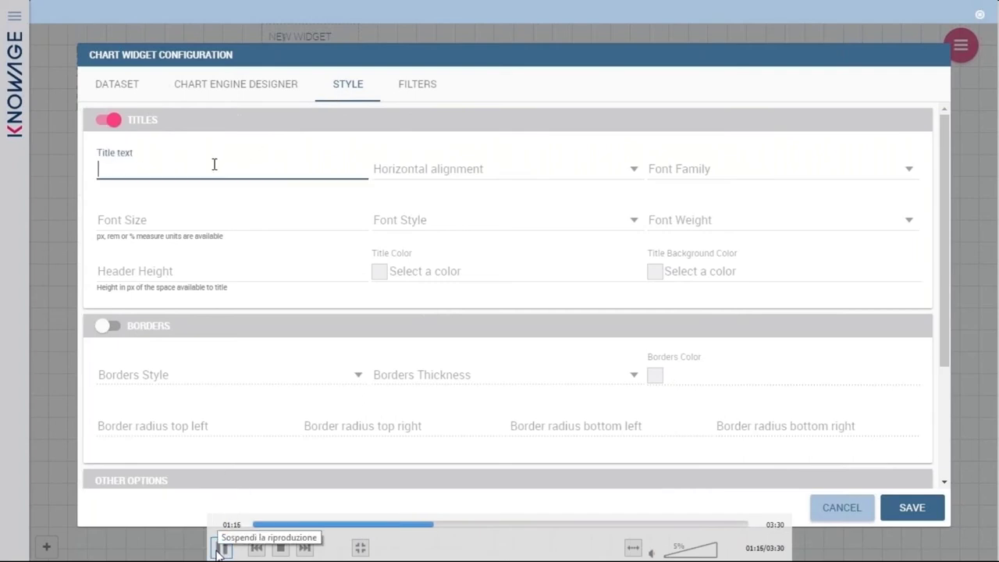
{"action": "type", "text": "store by month"}
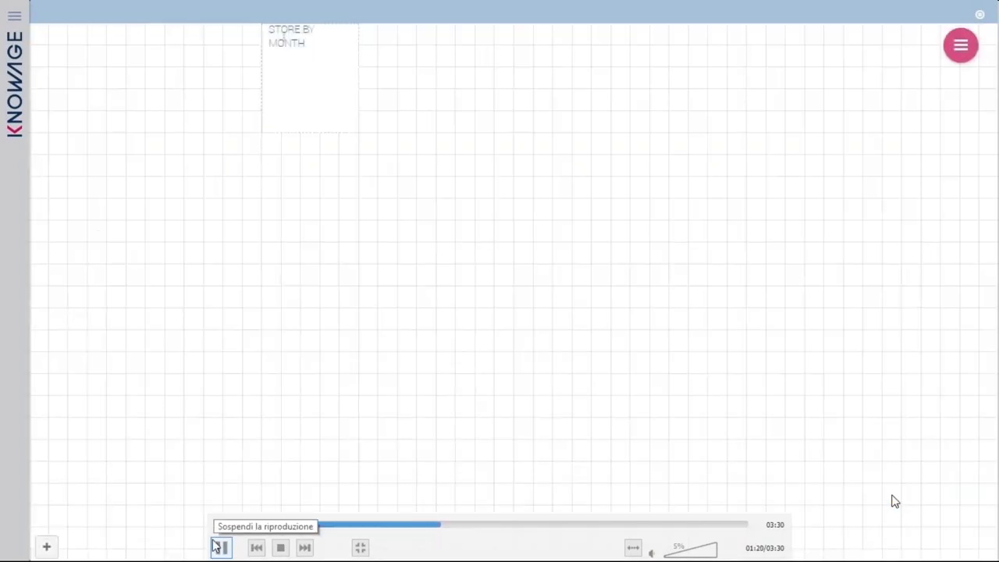
{"action": "left_click", "coordinate": [219, 547]}
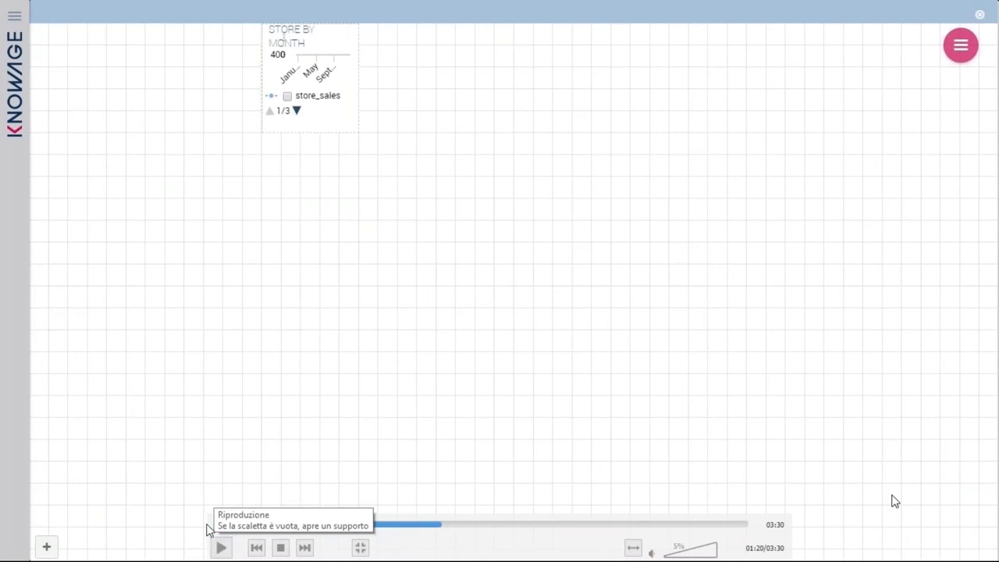
Continue the demo to the selection widget titled "active selections", pausing at 01:32, and save the widget's configuration.
{"action": "left_click", "coordinate": [219, 547]}
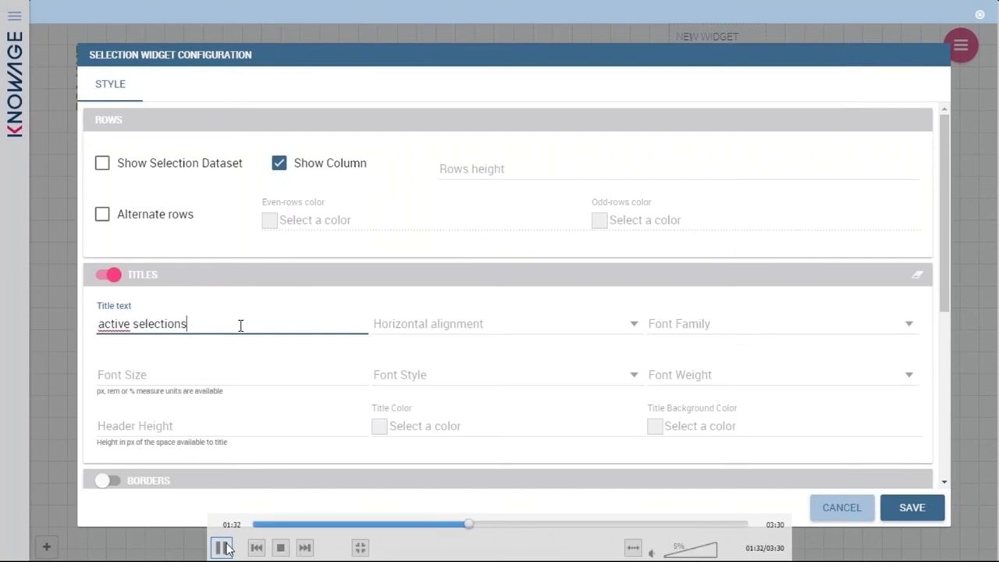
{"action": "left_click", "coordinate": [222, 548]}
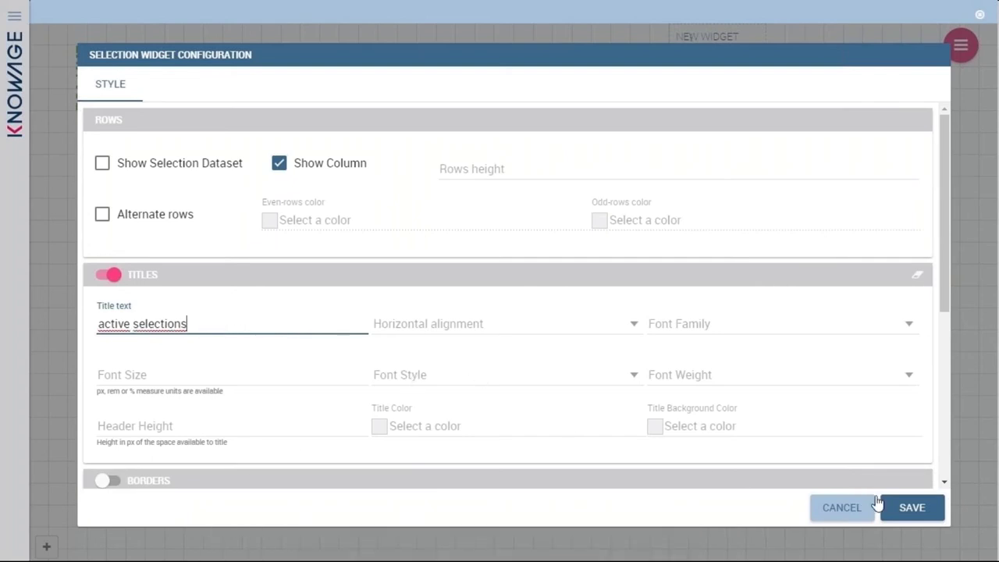
{"action": "left_click", "coordinate": [901, 507]}
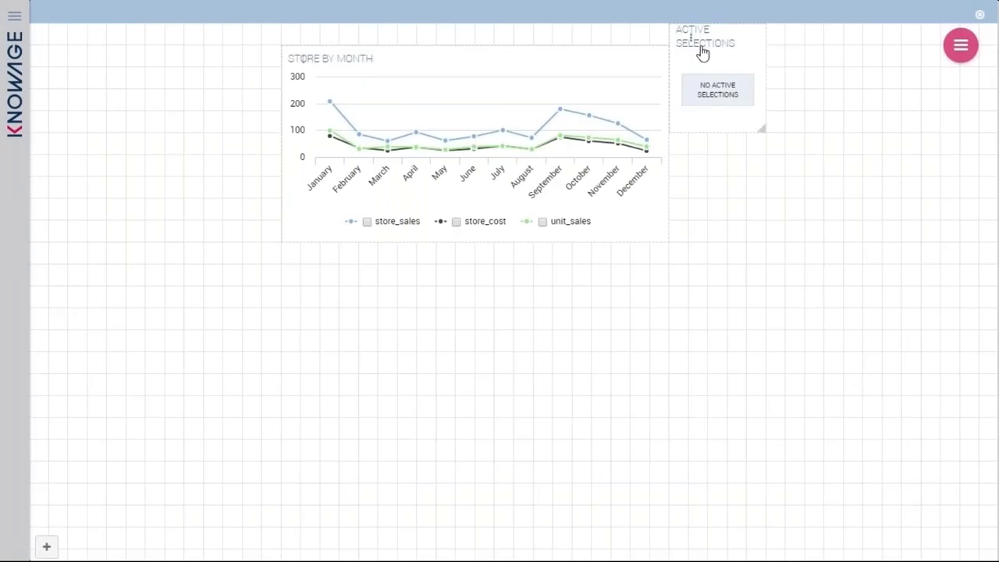
Move the Active Selections widget to the left of the Store by Month chart and widen it almost to the chart's edge.
{"action": "mouse_move", "coordinate": [700, 49]}
{"action": "mouse_move", "coordinate": [700, 50]}
{"action": "left_mouse_down"}
{"action": "mouse_move", "coordinate": [662, 116]}
{"action": "mouse_move", "coordinate": [535, 147]}
{"action": "mouse_move", "coordinate": [335, 151]}
{"action": "mouse_move", "coordinate": [176, 134]}
{"action": "mouse_move", "coordinate": [123, 134]}
{"action": "mouse_move", "coordinate": [77, 152]}
{"action": "left_mouse_up"}
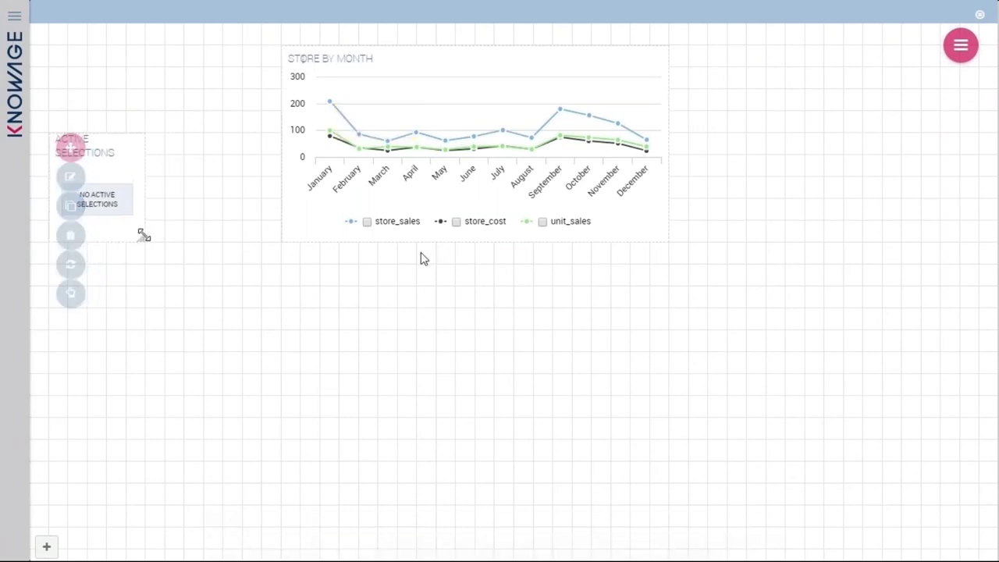
{"action": "left_click_drag", "start_coordinate": [142, 235], "coordinate": [255, 230]}
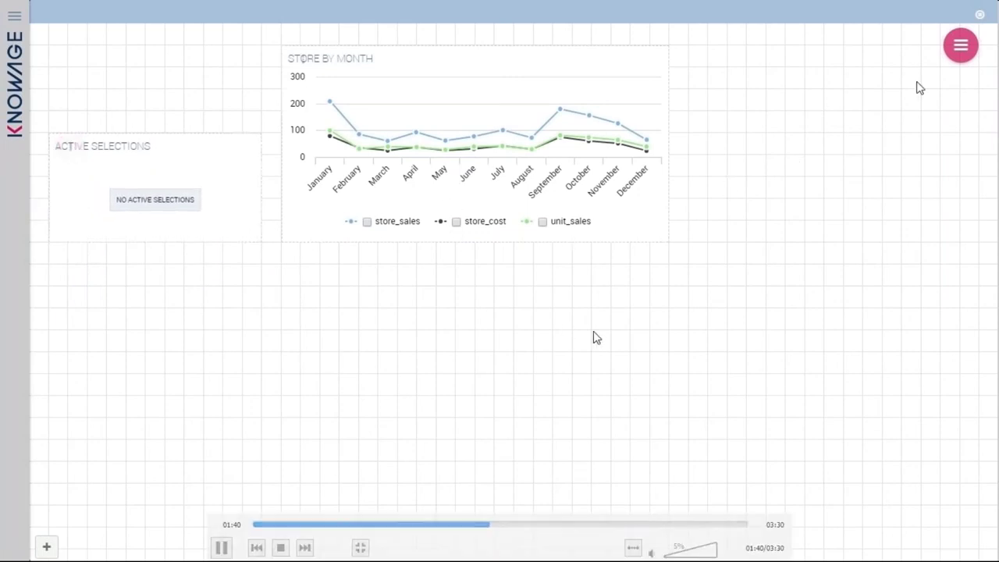
Open the general cockpit settings and pause the demo at 01:43 on the information, background and menu options.
{"action": "left_click", "coordinate": [962, 46]}
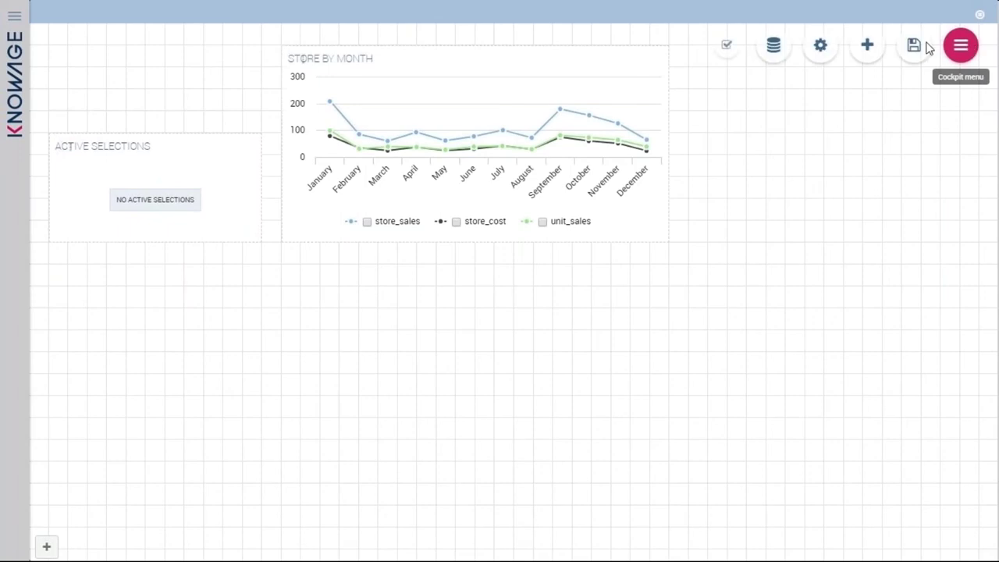
{"action": "left_click", "coordinate": [815, 48]}
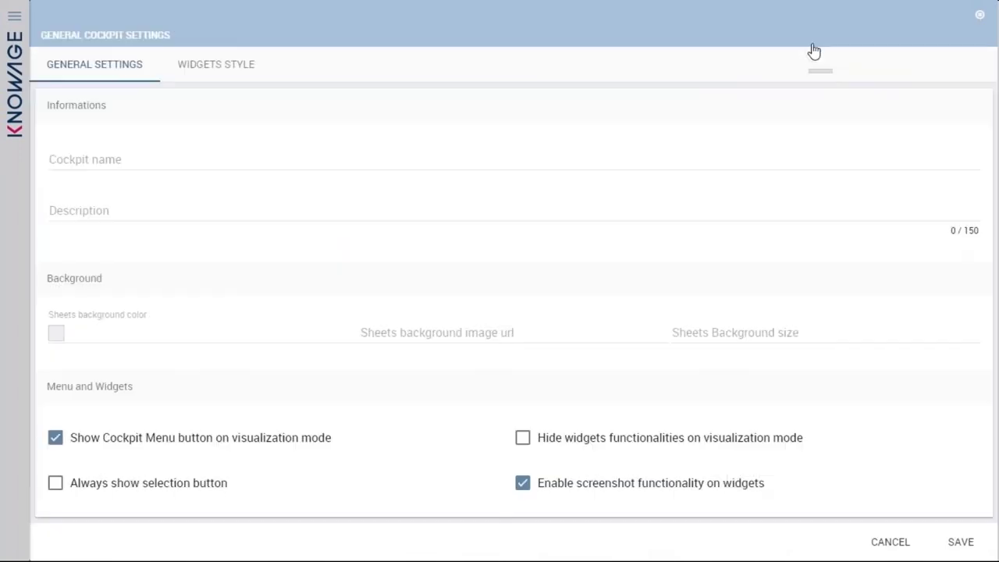
{"action": "left_click", "coordinate": [230, 552]}
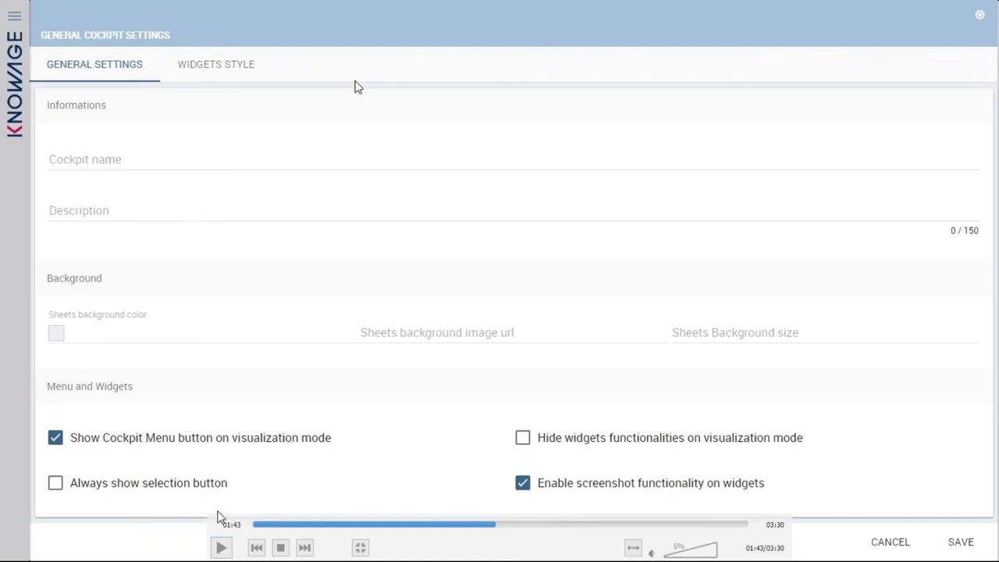
Continue the demo, pausing at 01:44 on the cockpit-wide widget style options and at 01:53 on the empty Save Cockpit form.
{"action": "left_click", "coordinate": [222, 548]}
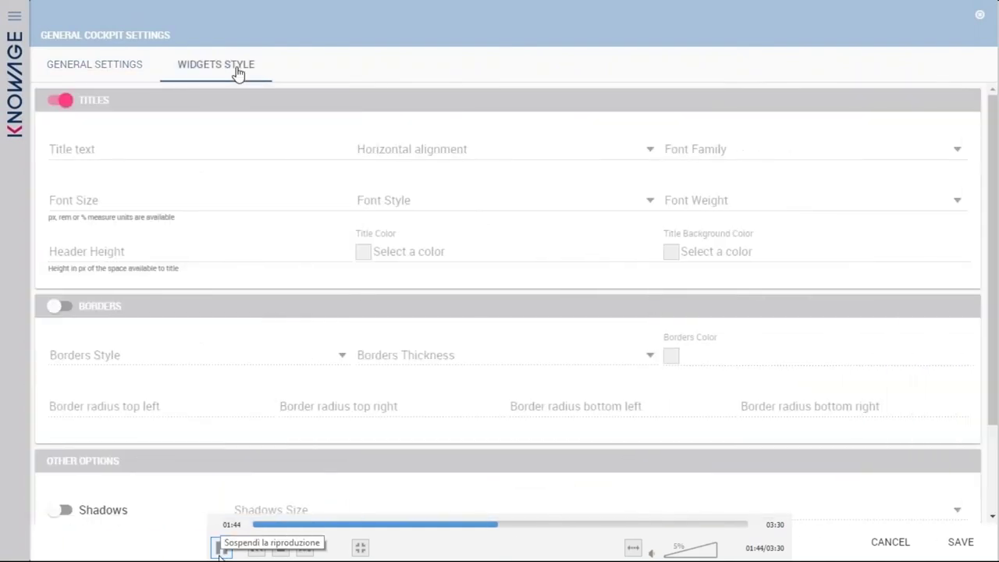
{"action": "left_click", "coordinate": [221, 550]}
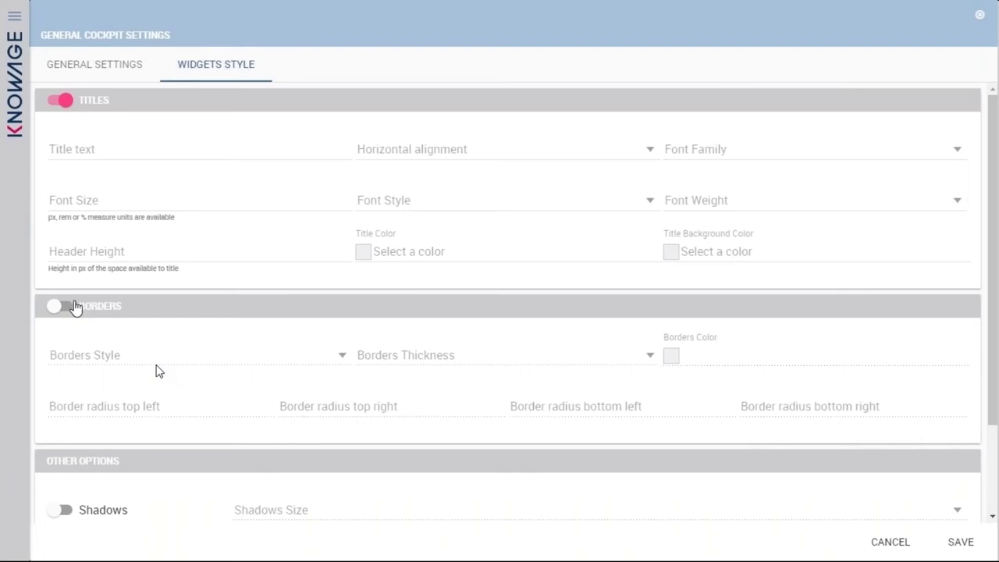
{"action": "mouse_move", "coordinate": [216, 403]}
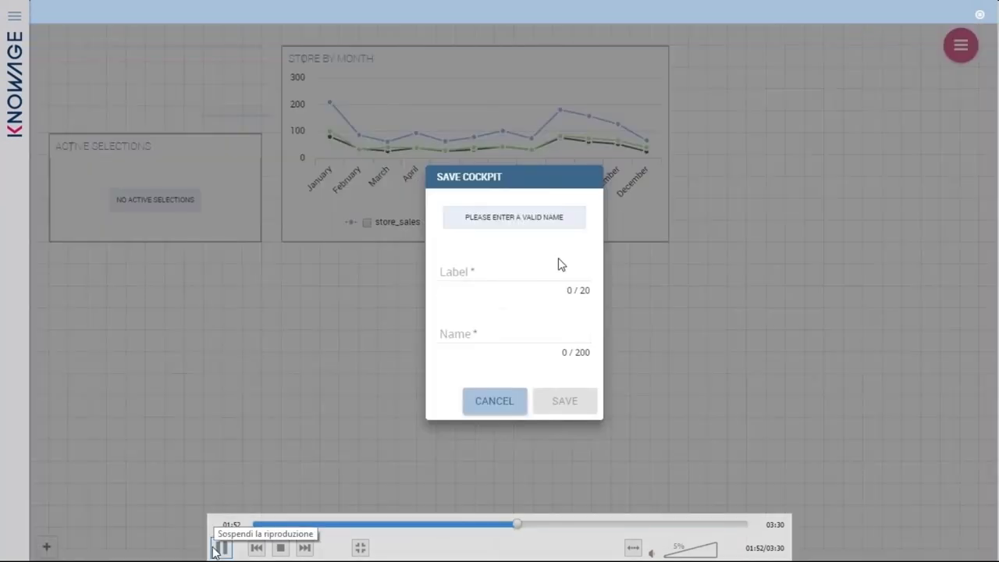
{"action": "left_click", "coordinate": [215, 551]}
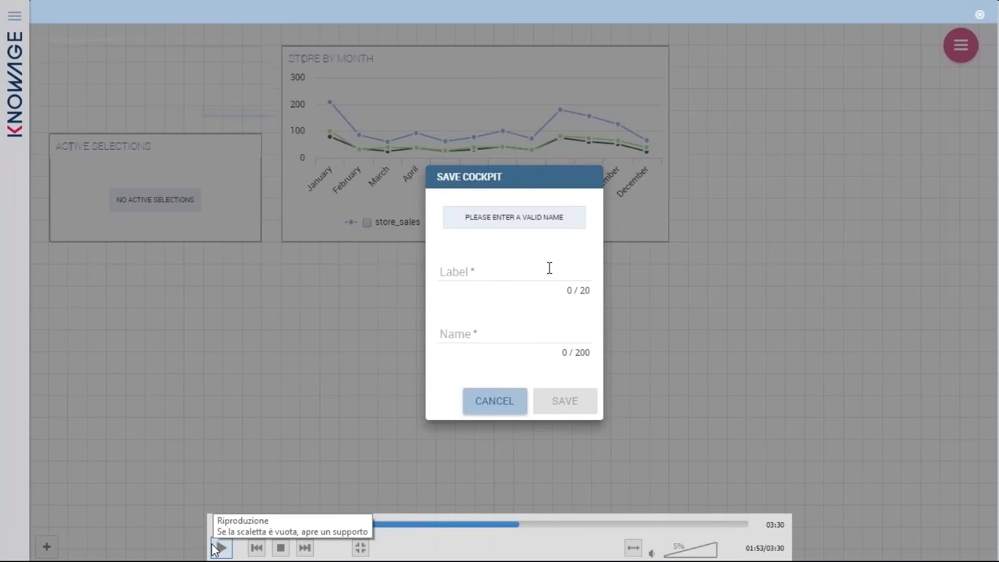
Continue the demo to the second chart's structure, pause at 02:05 on the product_department and product_category categories, and resume playback.
{"action": "left_click", "coordinate": [217, 548]}
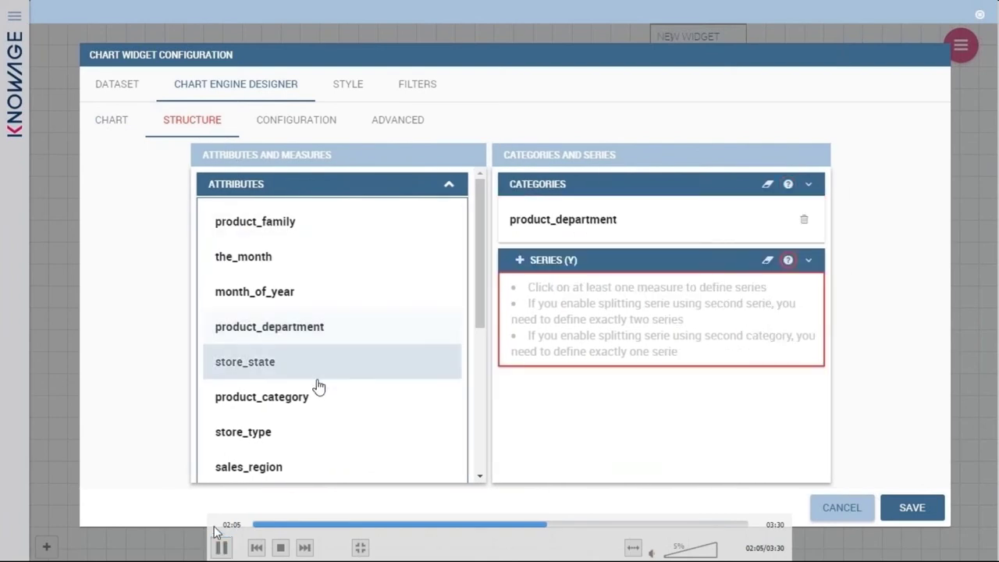
{"action": "left_click", "coordinate": [219, 549]}
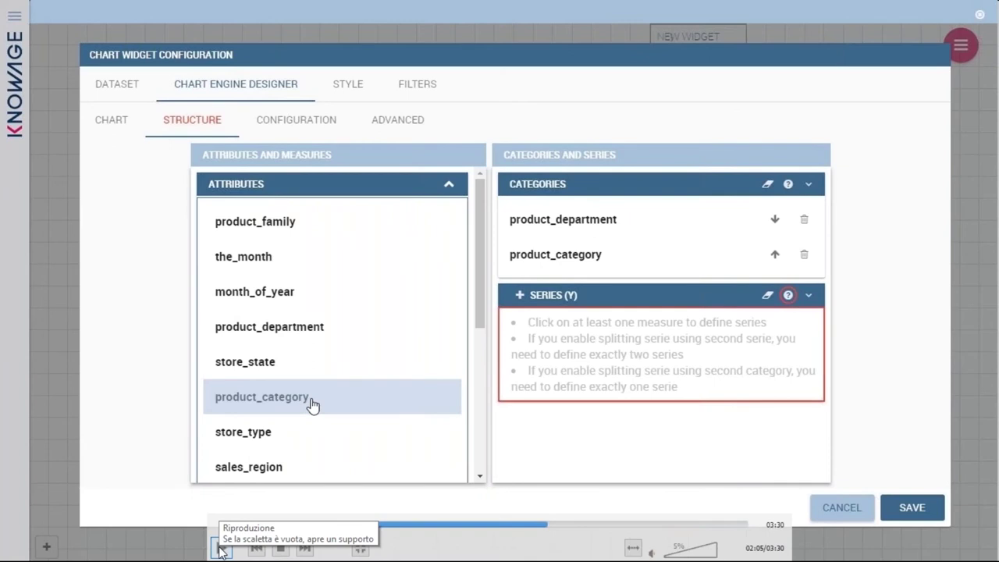
{"action": "left_click", "coordinate": [221, 549]}
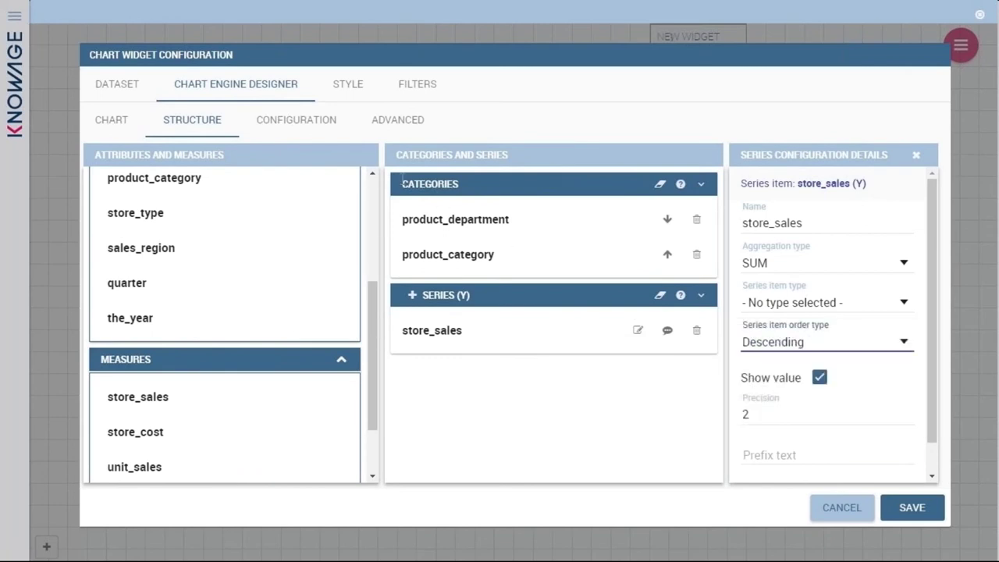
Set the second chart's generic configuration to Horizontal orientation and a 12px font size.
{"action": "left_click", "coordinate": [324, 140]}
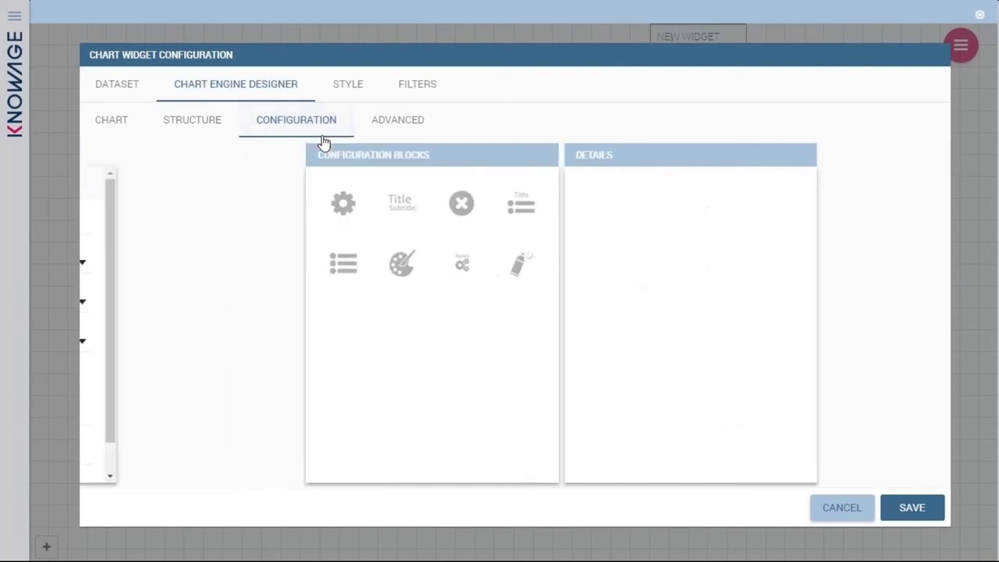
{"action": "left_click", "coordinate": [304, 202]}
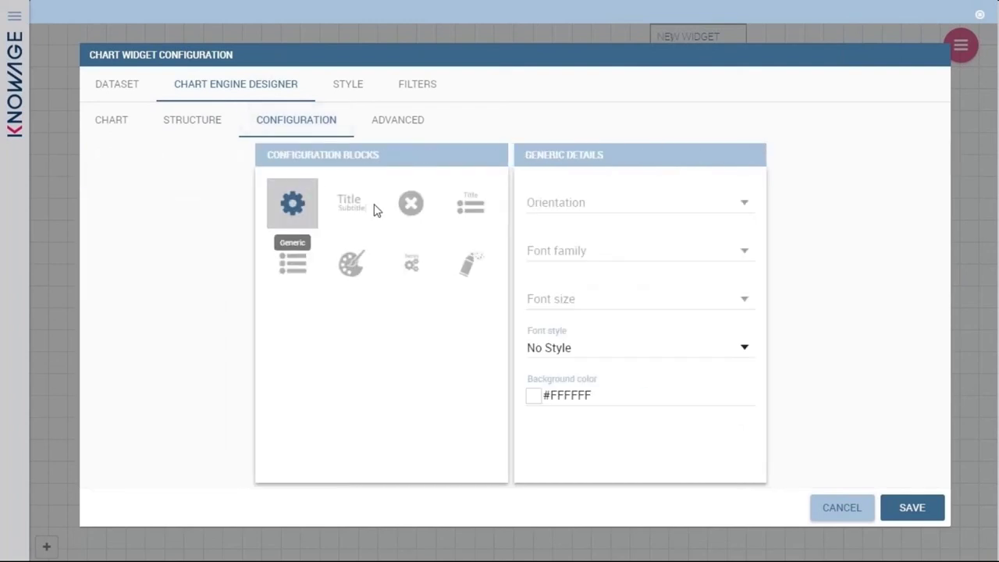
{"action": "left_click", "coordinate": [589, 201]}
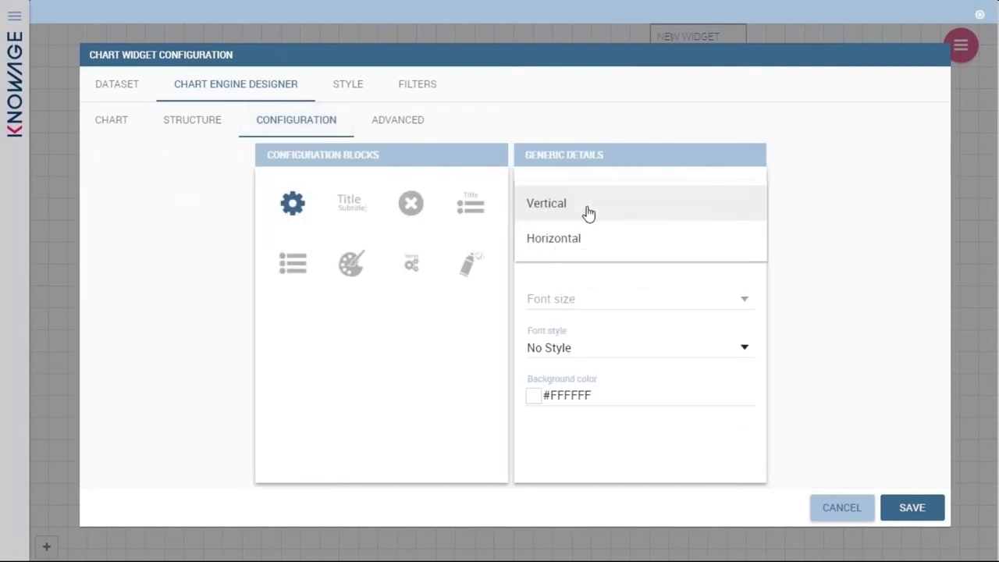
{"action": "left_click", "coordinate": [581, 238]}
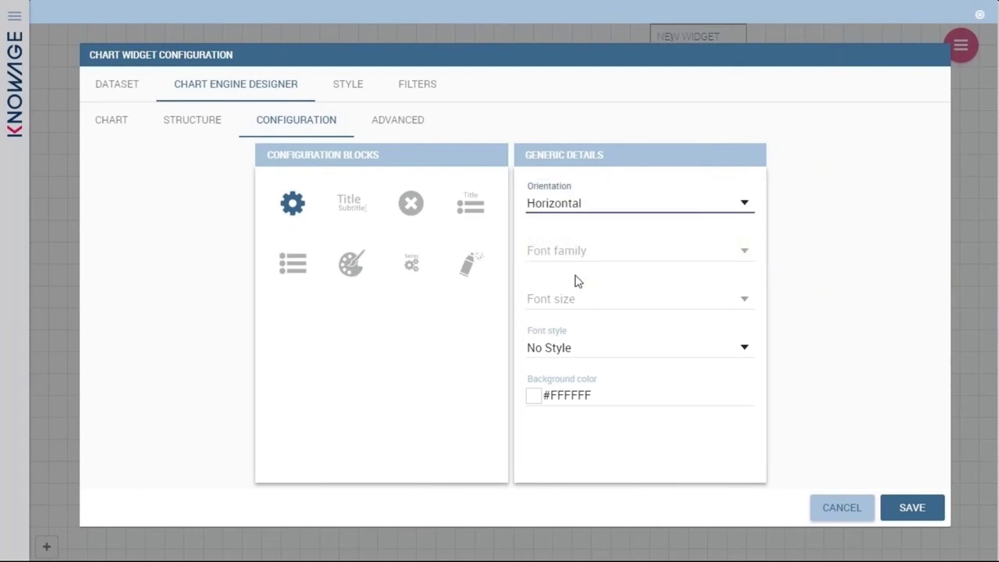
{"action": "left_click", "coordinate": [576, 303]}
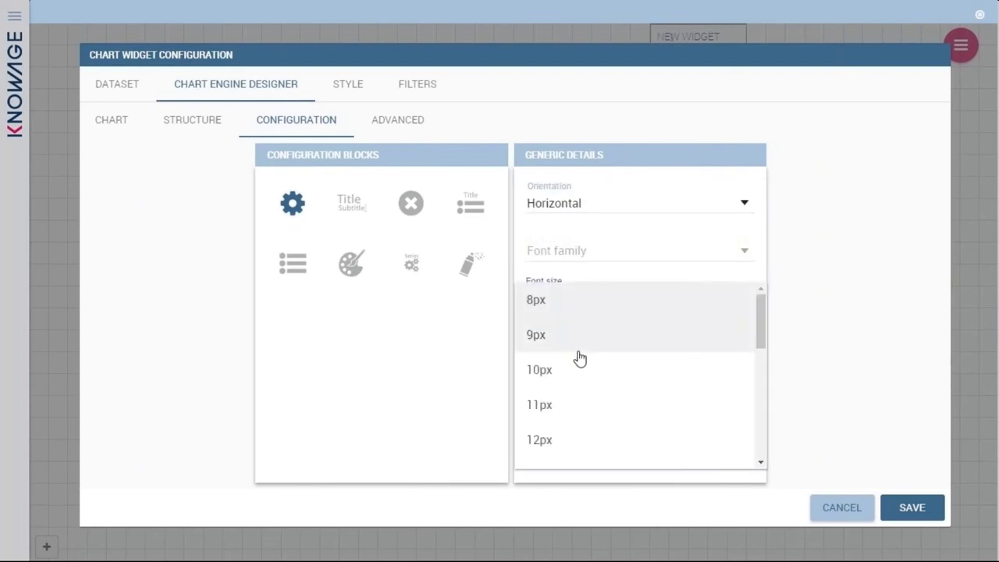
{"action": "left_click", "coordinate": [580, 440]}
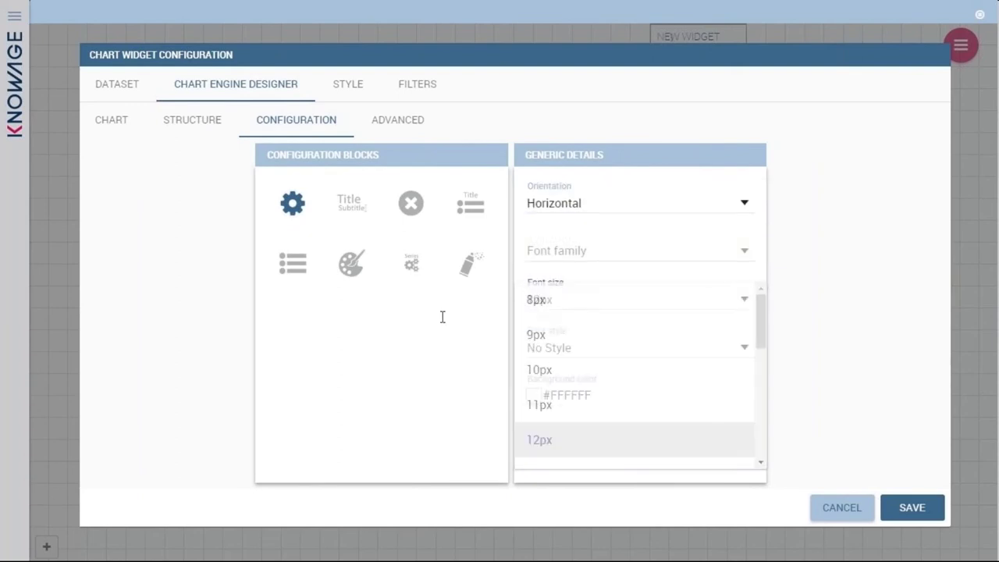
Set the second chart widget's title text to "sales by product department and category".
{"action": "left_click", "coordinate": [345, 99]}
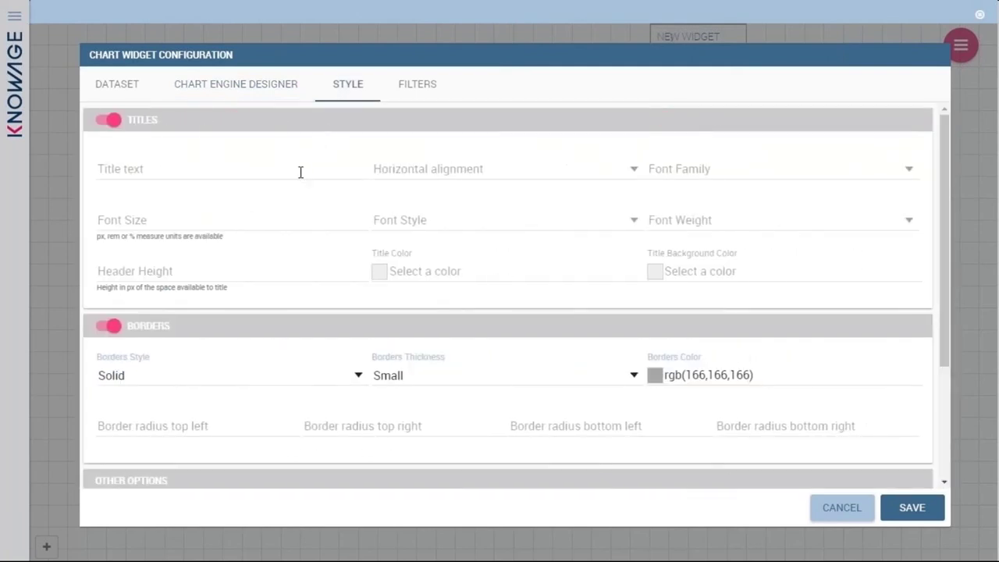
{"action": "left_click", "coordinate": [300, 171]}
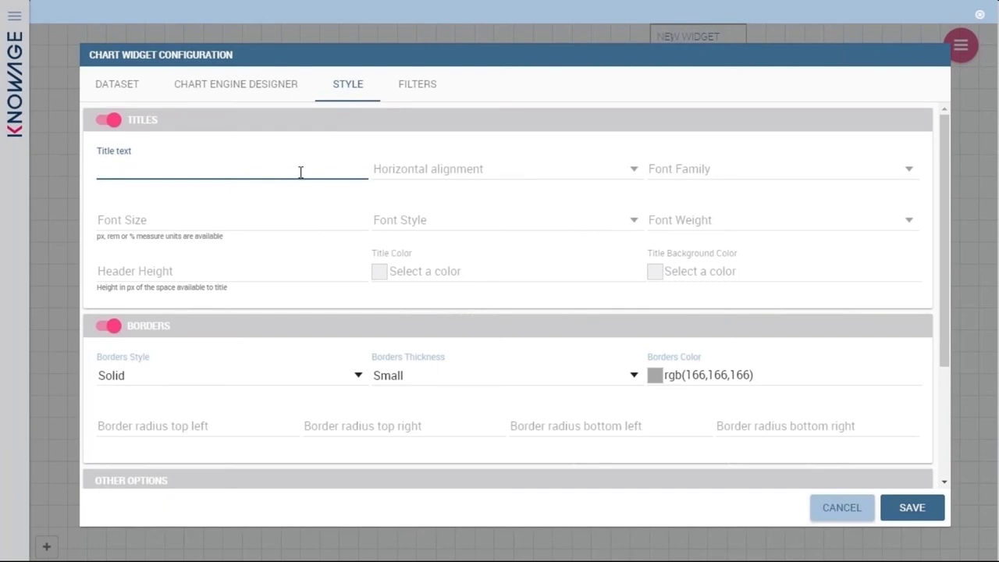
{"action": "type", "text": "sales by product department and category"}
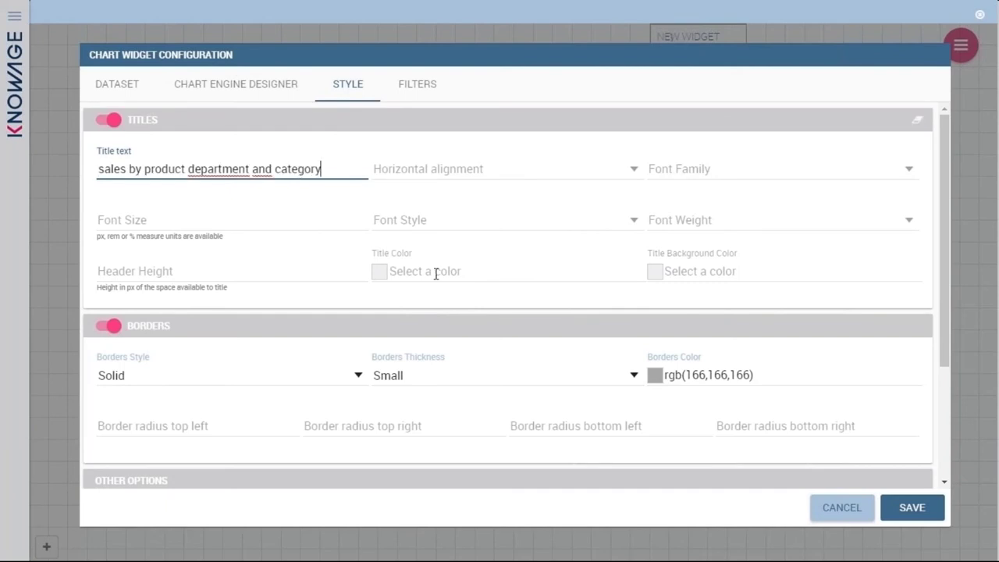
Save the second chart widget's configuration, and position and enlarge it beside the store by month chart.
{"action": "left_click", "coordinate": [894, 508]}
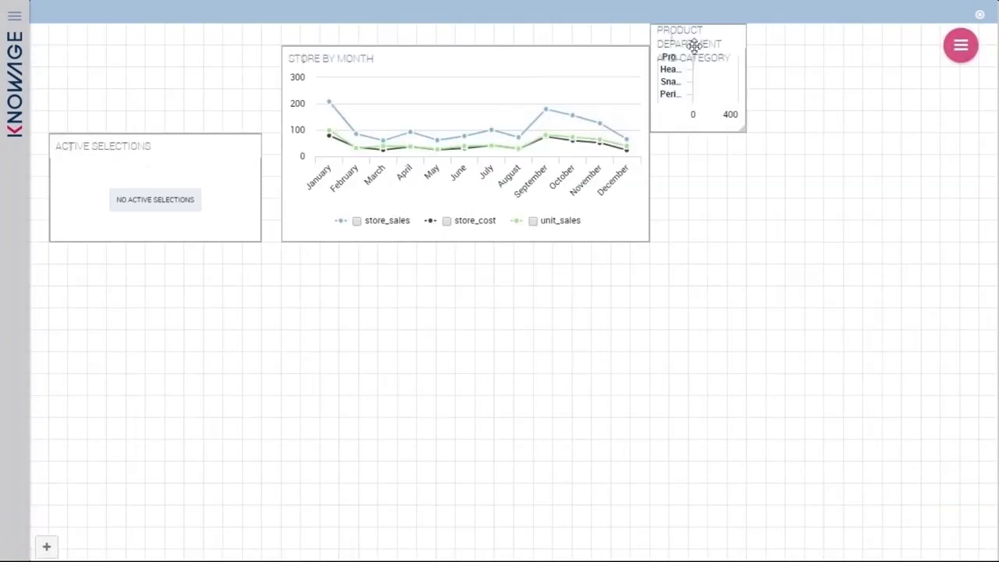
{"action": "mouse_move", "coordinate": [700, 59]}
{"action": "left_click_drag", "start_coordinate": [700, 59], "coordinate": [703, 67]}
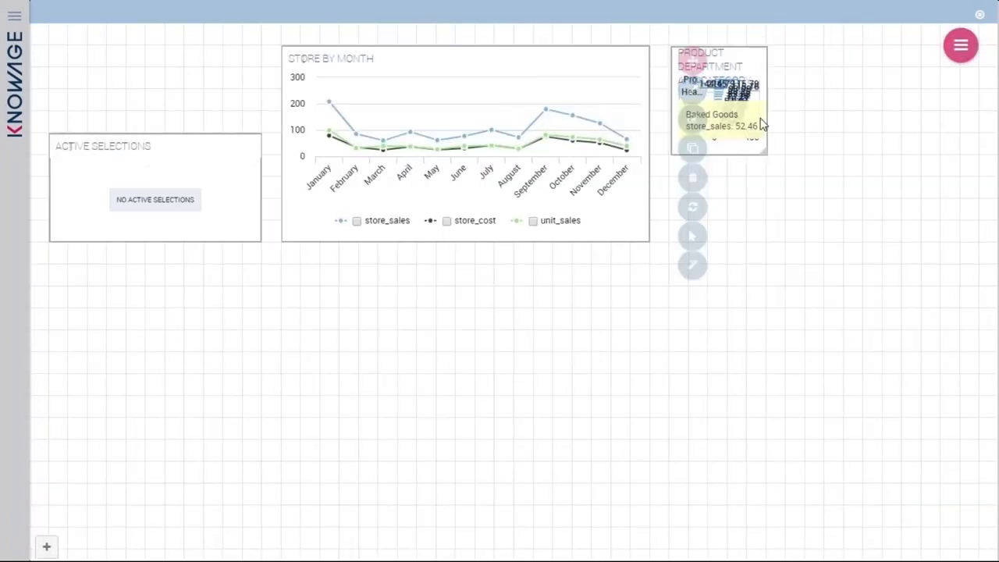
{"action": "left_click_drag", "start_coordinate": [758, 150], "coordinate": [959, 424]}
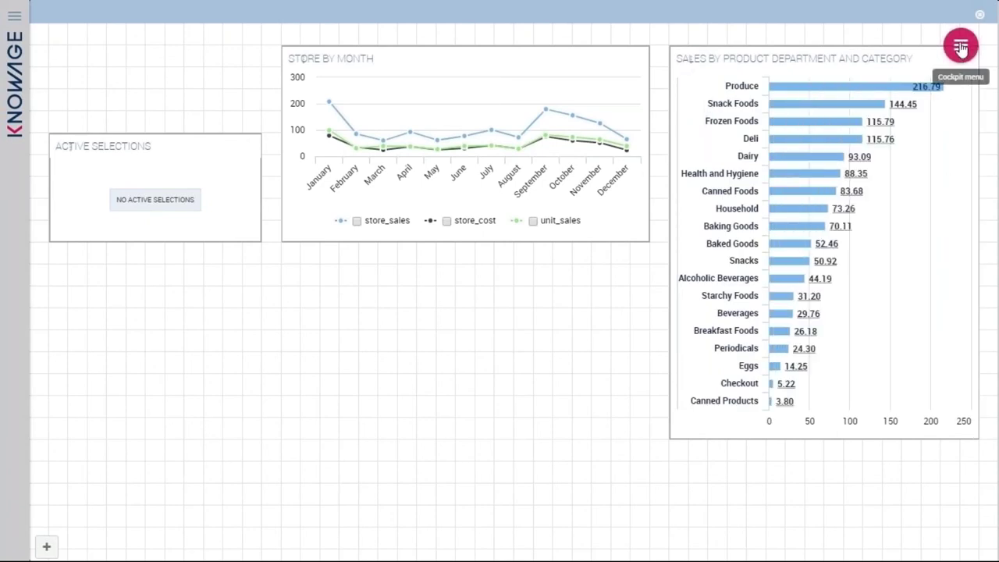
Add a Cross Table widget to the cockpit sheet and choose FOODMART_SALES_2 as its dataset.
{"action": "left_click", "coordinate": [962, 48]}
{"action": "left_click", "coordinate": [868, 39]}
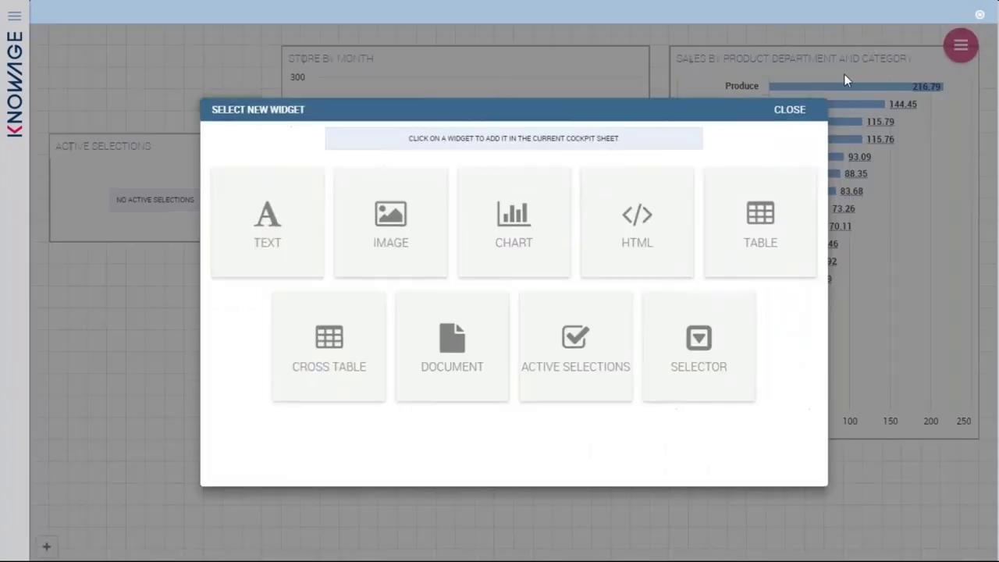
{"action": "left_click", "coordinate": [346, 367]}
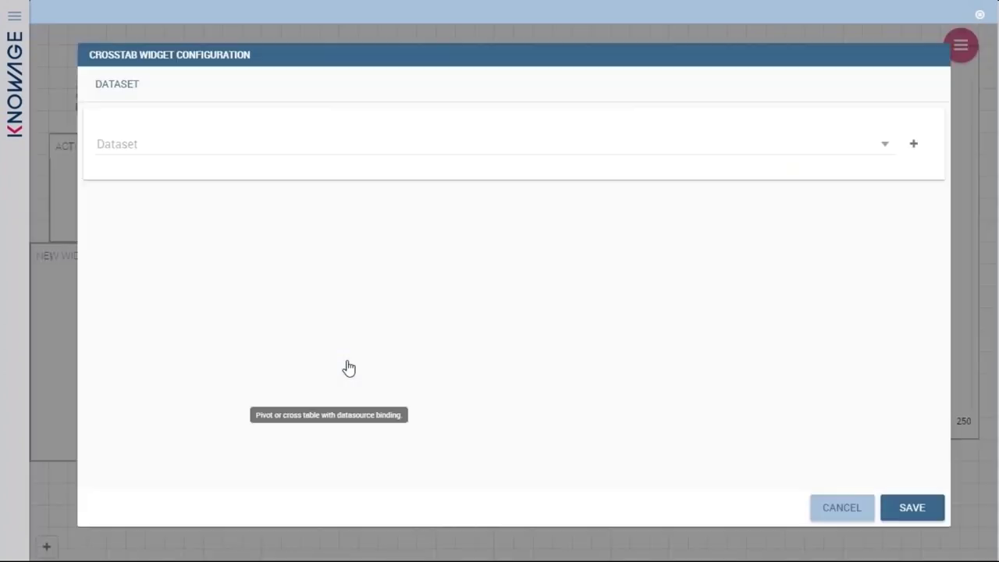
{"action": "left_click", "coordinate": [296, 157]}
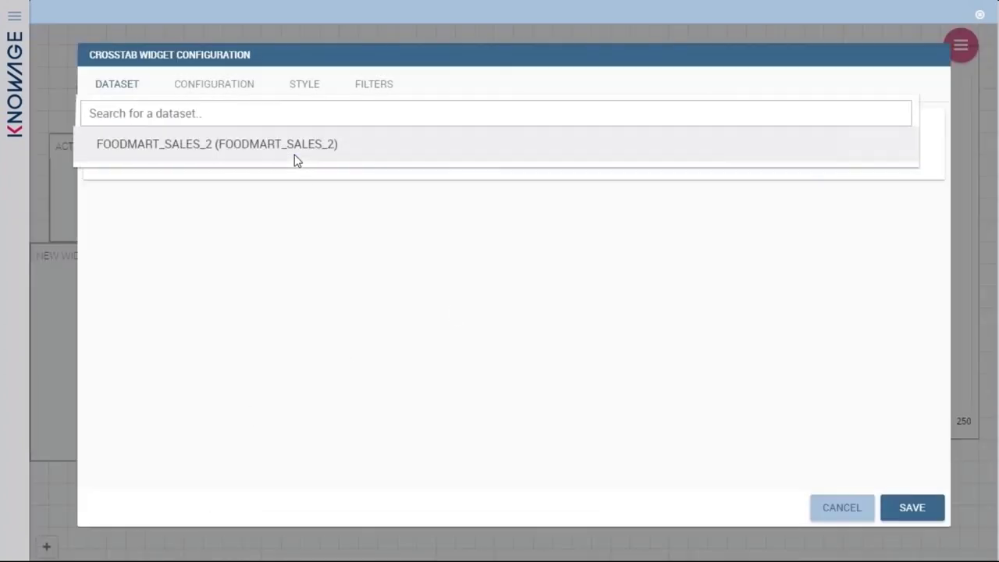
{"action": "left_click", "coordinate": [297, 156]}
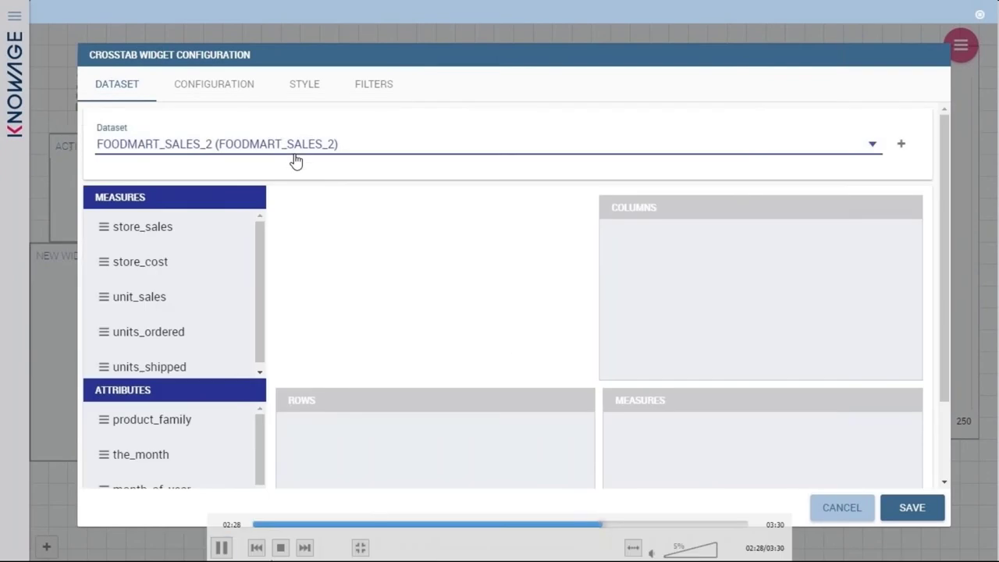
Pause the demo at the crosstab fields, resume it, and assign product_family to columns and the_year and quarter to rows.
{"action": "left_click", "coordinate": [221, 548]}
{"action": "scroll", "coordinate": [207, 463], "scroll_direction": "down", "scroll_amount": 3}
{"action": "left_click", "coordinate": [223, 548]}
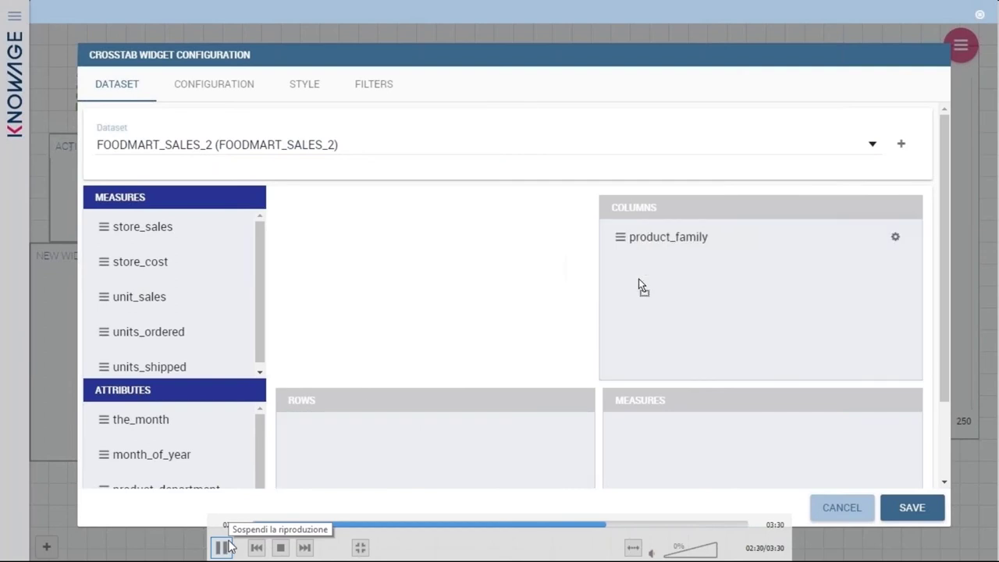
{"action": "scroll", "coordinate": [279, 382], "scroll_direction": "down", "scroll_amount": 2}
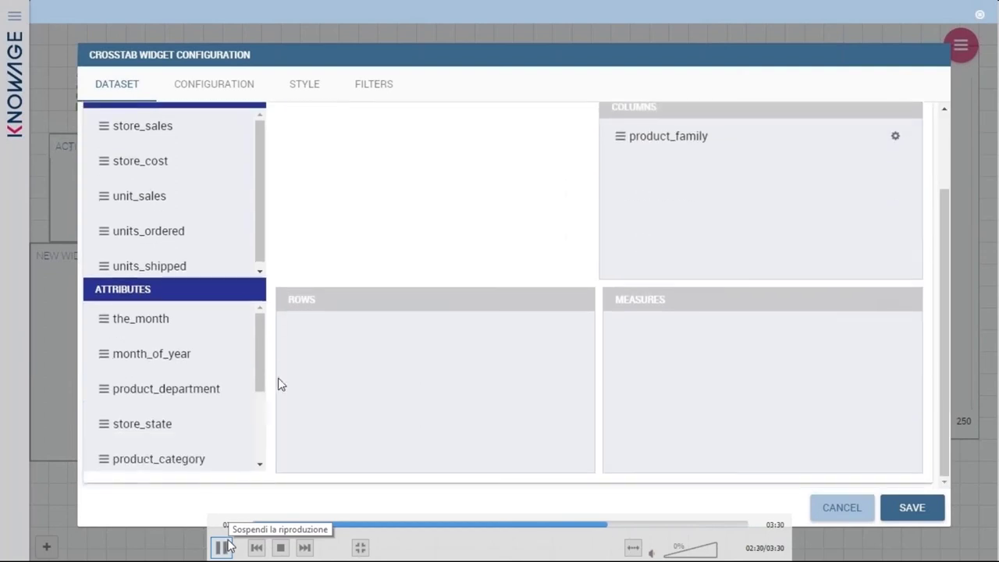
{"action": "scroll", "coordinate": [182, 399], "scroll_direction": "down", "scroll_amount": 3}
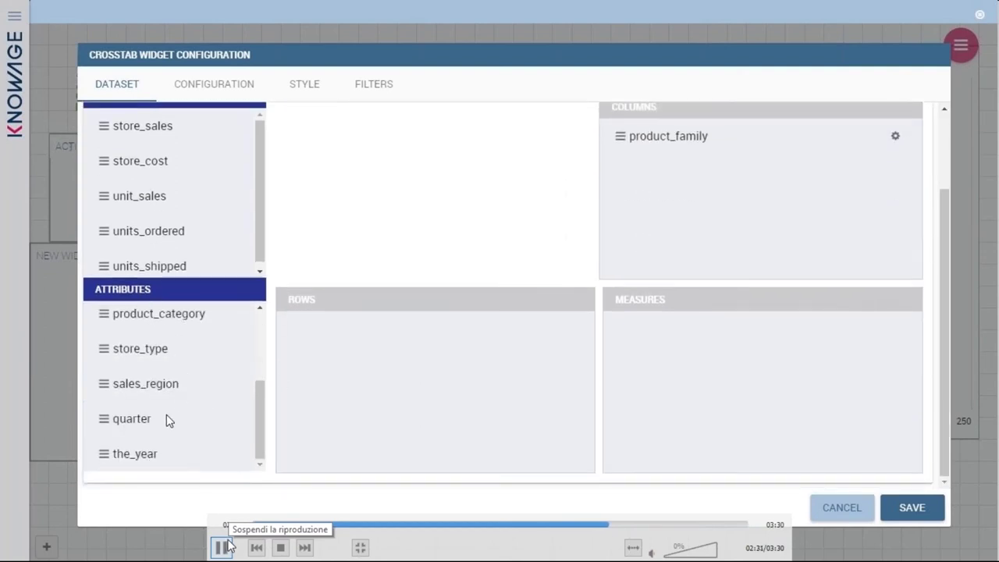
{"action": "left_click_drag", "start_coordinate": [138, 464], "coordinate": [346, 395]}
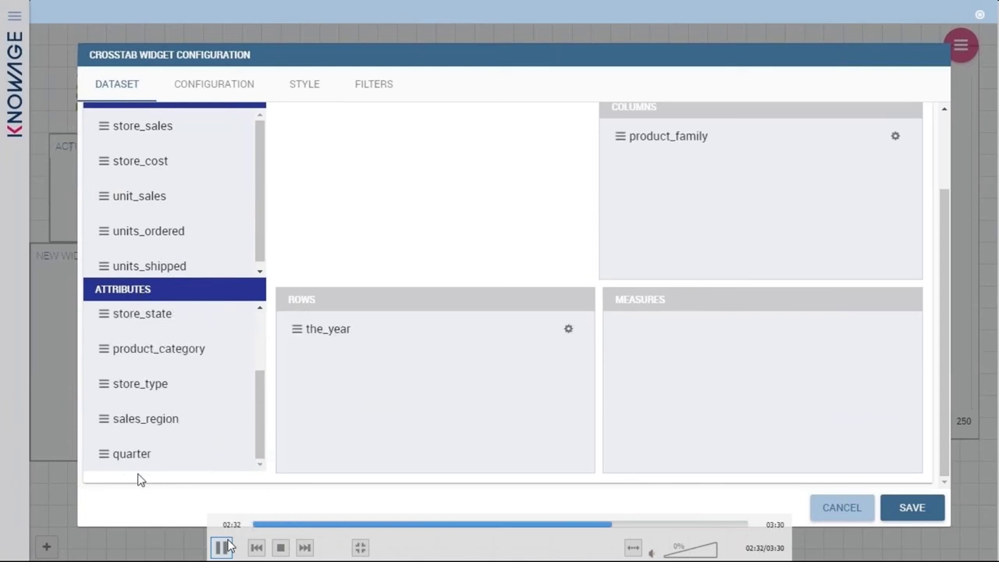
{"action": "left_click_drag", "start_coordinate": [134, 465], "coordinate": [363, 390]}
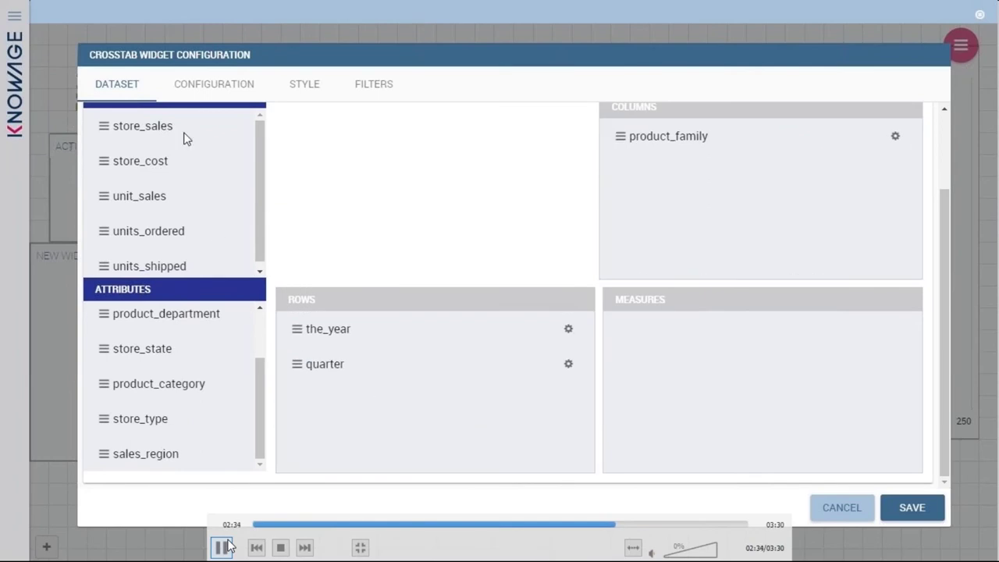
Assign store_sales, unit_sales and store_cost to the crosstab's measures, with store_cost placed between the other two.
{"action": "left_click_drag", "start_coordinate": [178, 132], "coordinate": [675, 344]}
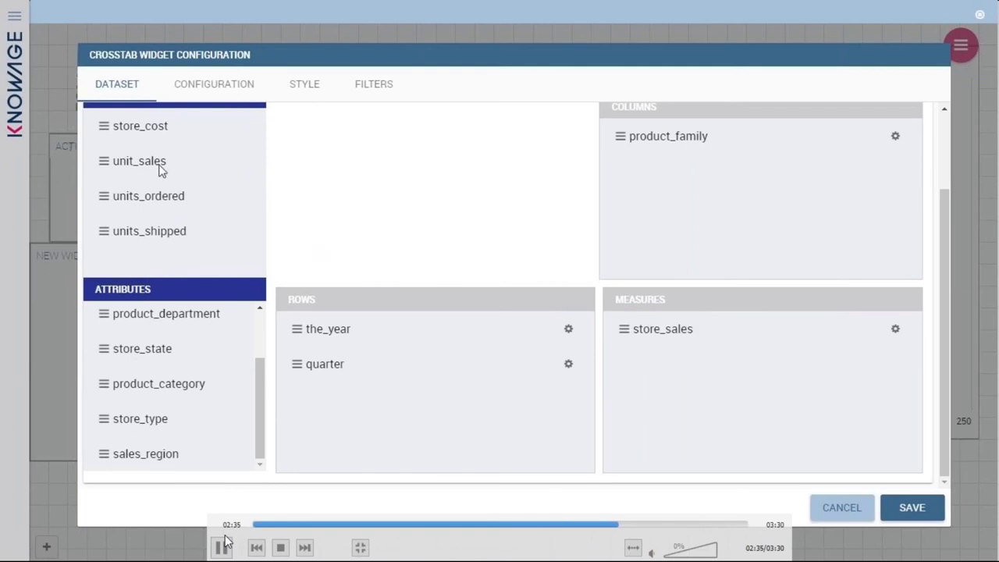
{"action": "left_click_drag", "start_coordinate": [150, 164], "coordinate": [653, 369]}
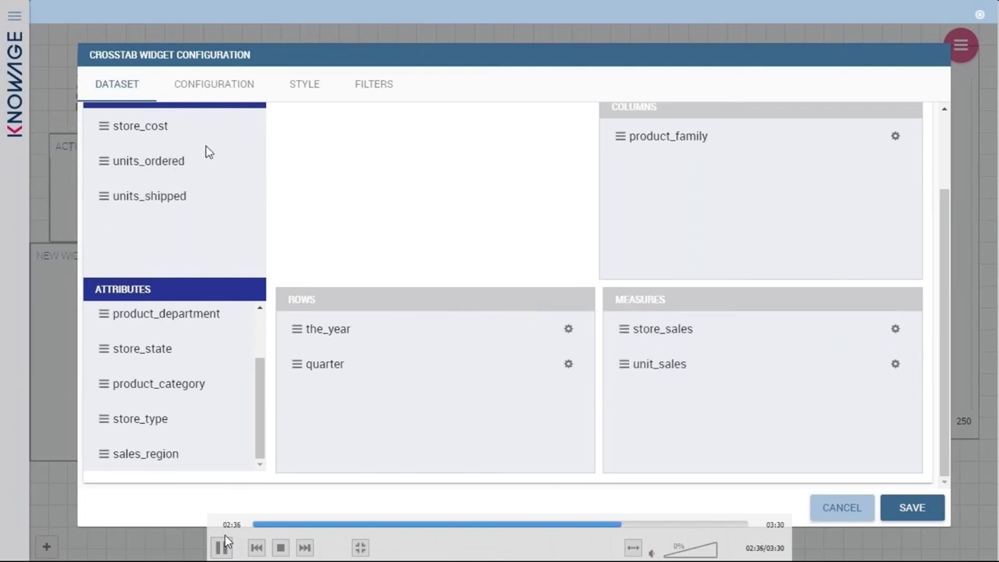
{"action": "left_click_drag", "start_coordinate": [150, 124], "coordinate": [677, 347]}
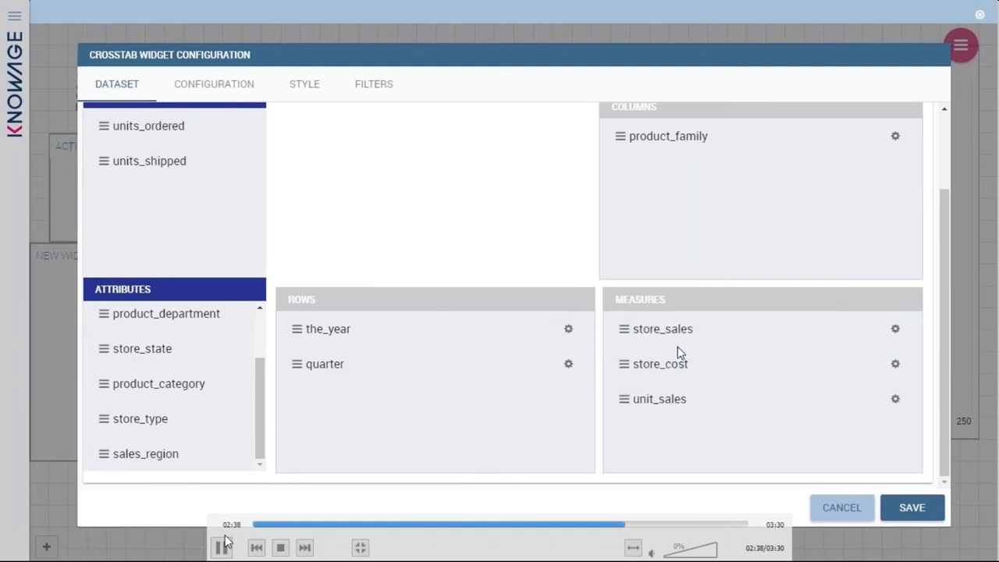
Enable totals on the crosstab's columns and continue the demo through its style options, pausing at 02:40 and 02:44.
{"action": "left_click", "coordinate": [243, 92]}
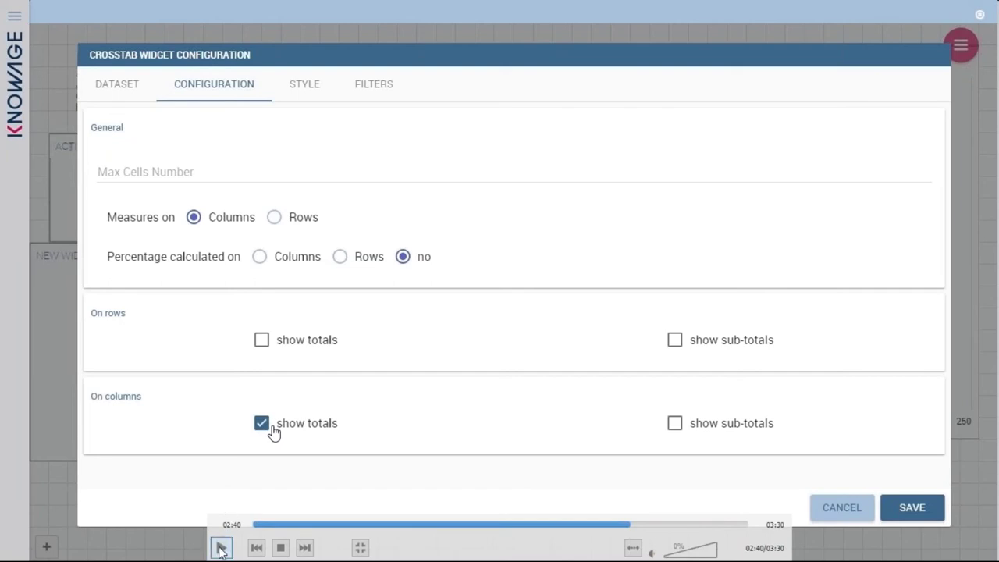
{"action": "left_click", "coordinate": [222, 548]}
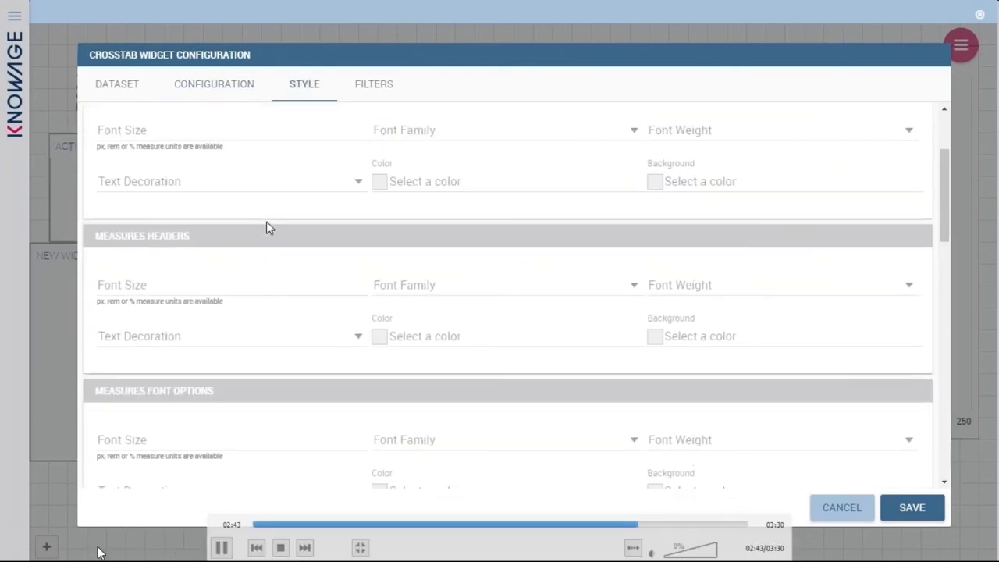
{"action": "left_click", "coordinate": [222, 547]}
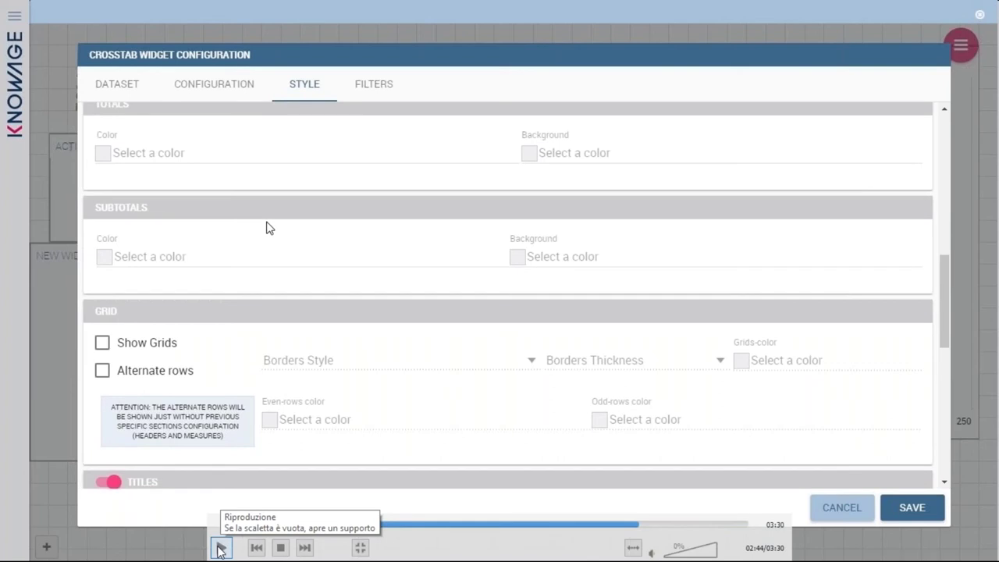
{"action": "left_click", "coordinate": [219, 550]}
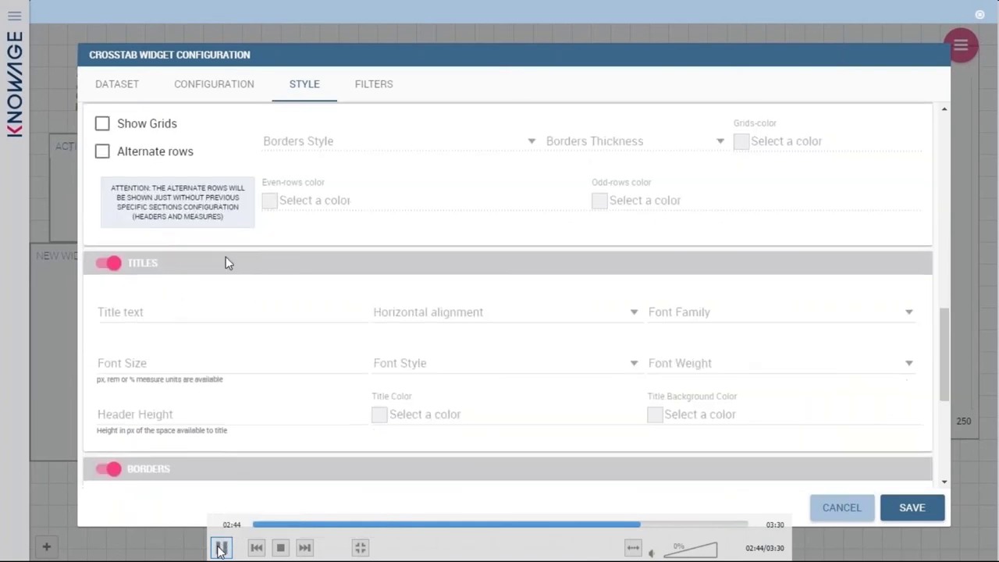
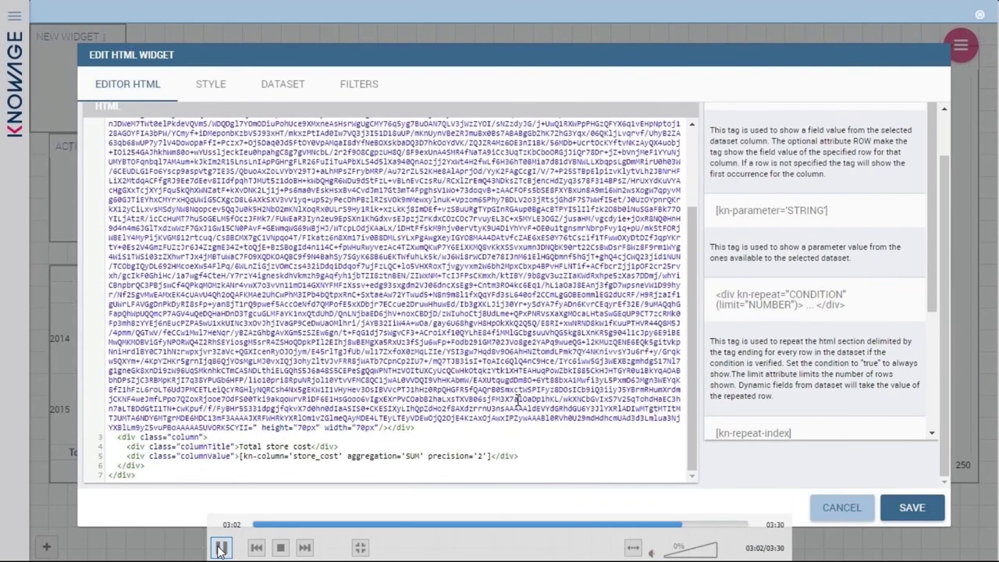
Pause the demo at 03:02 on the HTML widget's code, resume, and save the widget with the FOODMART_SALES dataset.
{"action": "left_click", "coordinate": [219, 548]}
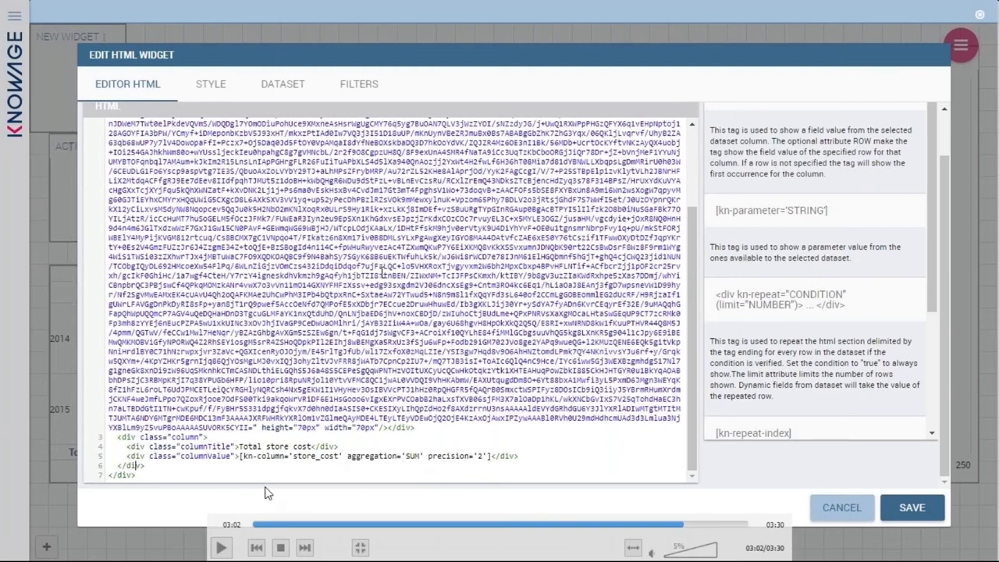
{"action": "left_click", "coordinate": [222, 548]}
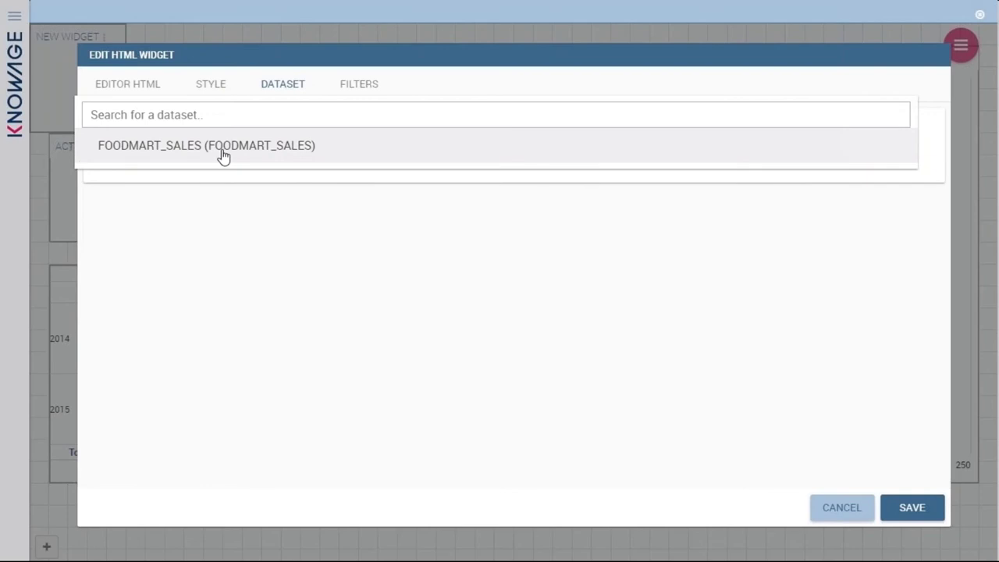
{"action": "left_click", "coordinate": [223, 156]}
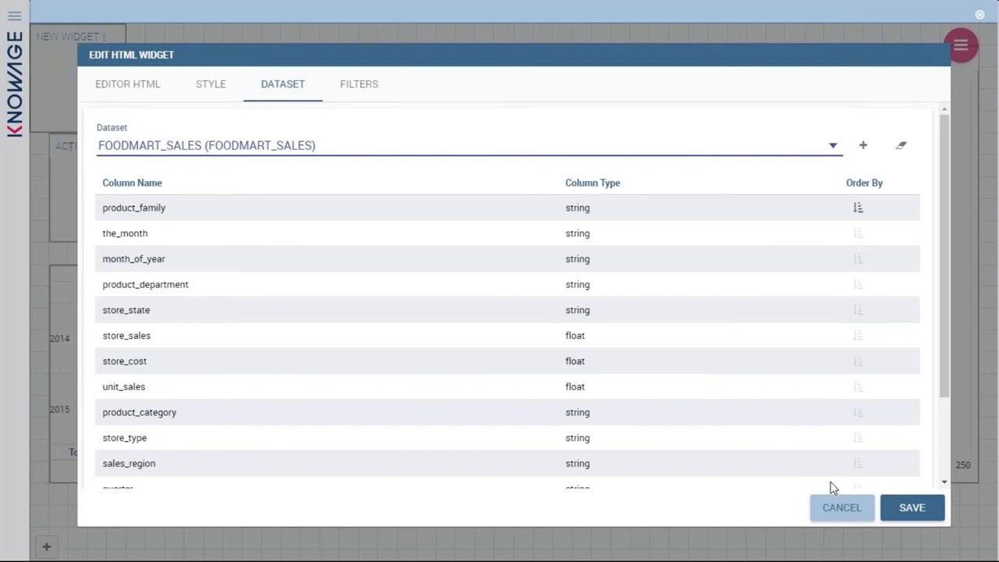
{"action": "left_click", "coordinate": [910, 513]}
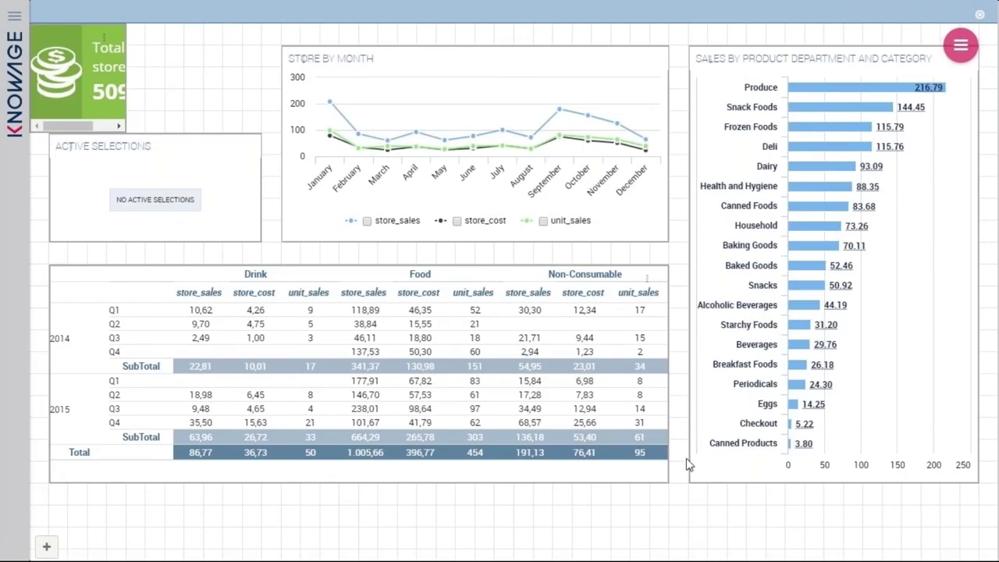
Fit the Total store cost widget into the space above the Active Selections widget and save the cockpit.
{"action": "left_click_drag", "start_coordinate": [123, 130], "coordinate": [241, 87]}
{"action": "left_click", "coordinate": [221, 40]}
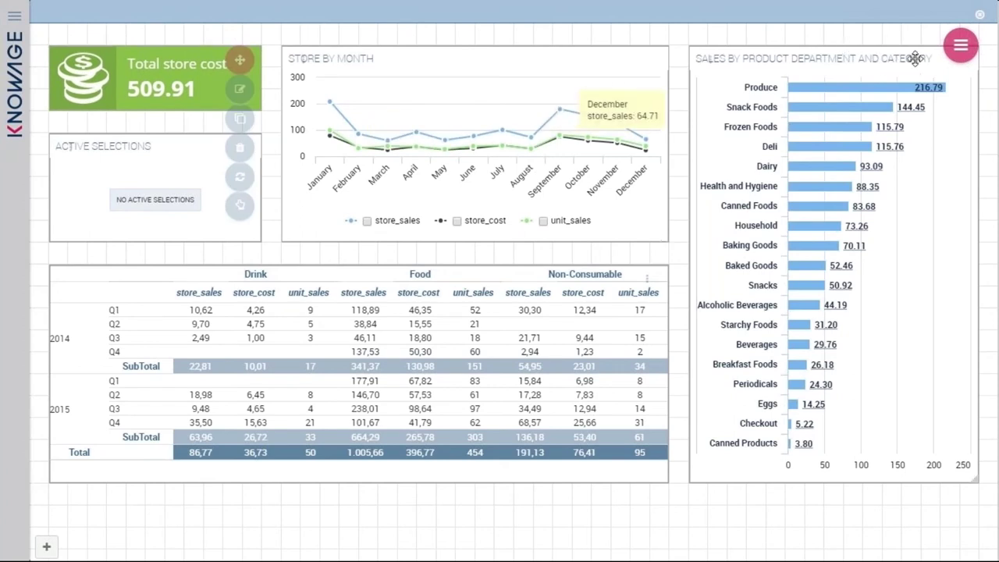
{"action": "left_click", "coordinate": [959, 46]}
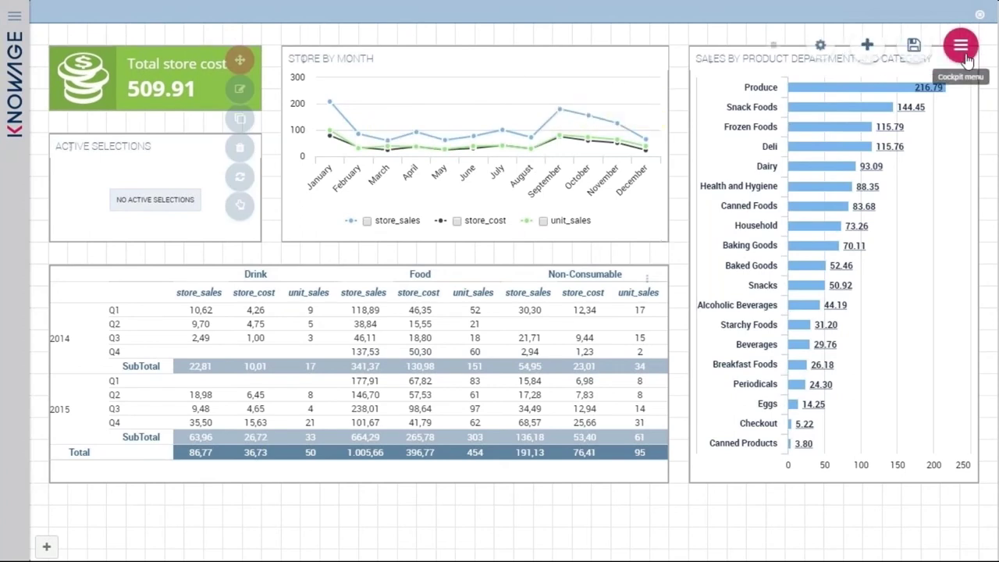
{"action": "left_click", "coordinate": [913, 47]}
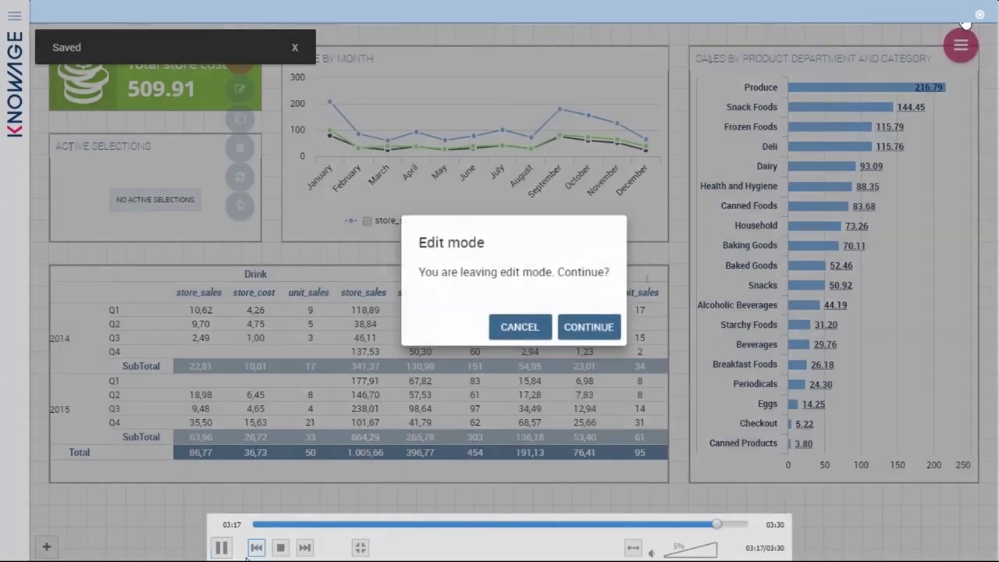
Play the demo to its end with a pause at 03:17, and switch from VLC to Knowage in Chrome.
{"action": "left_click", "coordinate": [222, 548]}
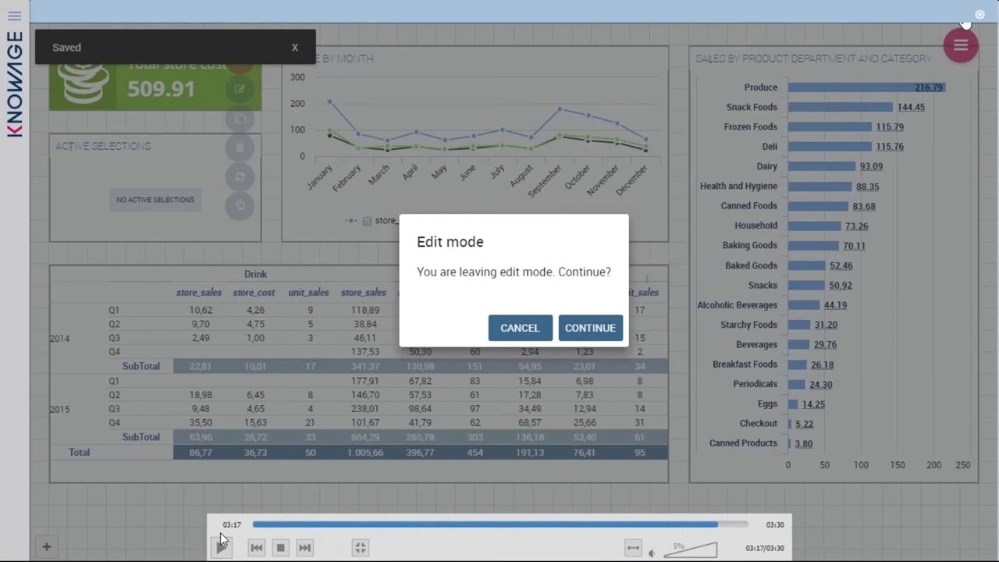
{"action": "left_click", "coordinate": [220, 549]}
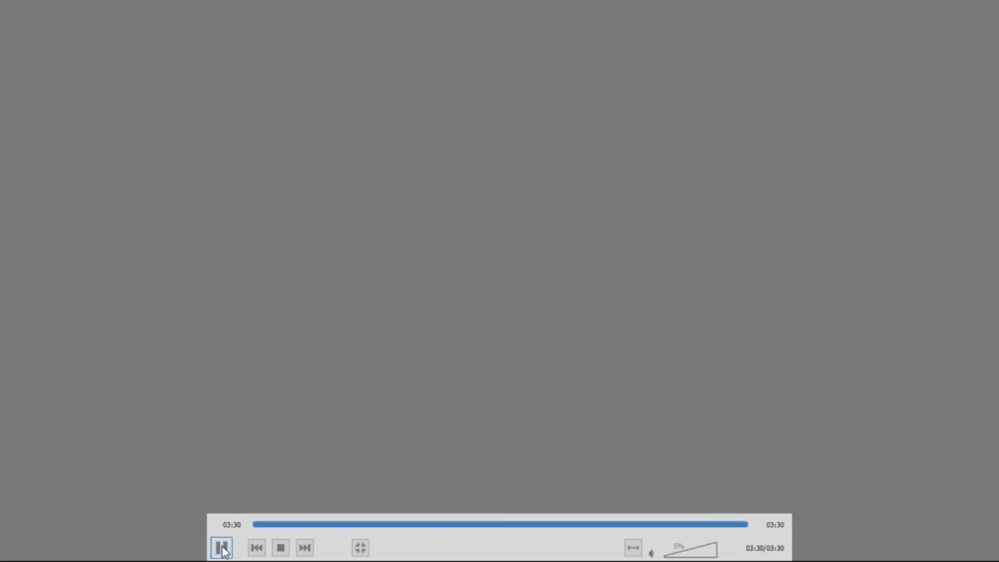
{"action": "left_click", "coordinate": [222, 550]}
{"action": "left_click", "coordinate": [859, 102]}
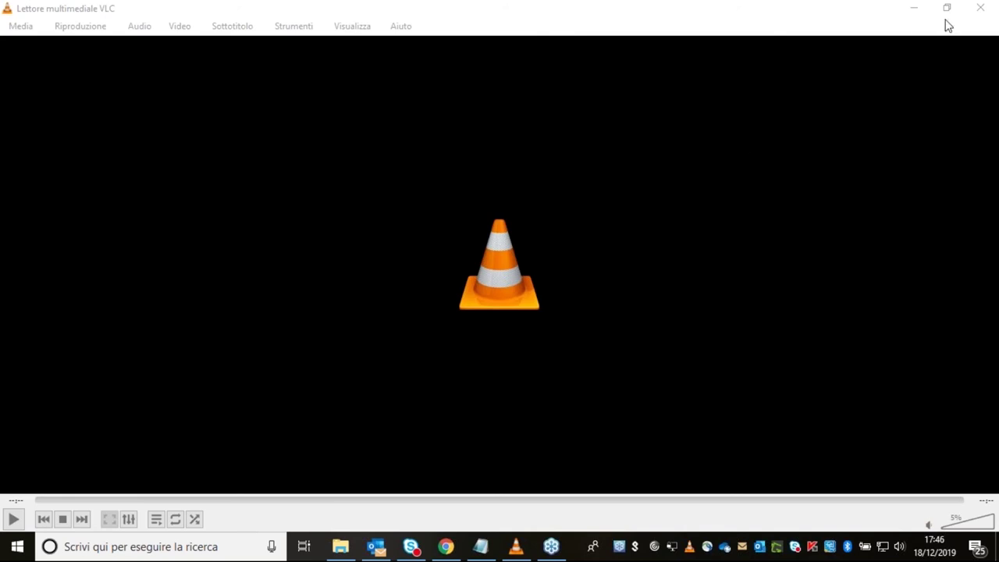
{"action": "left_click", "coordinate": [913, 10]}
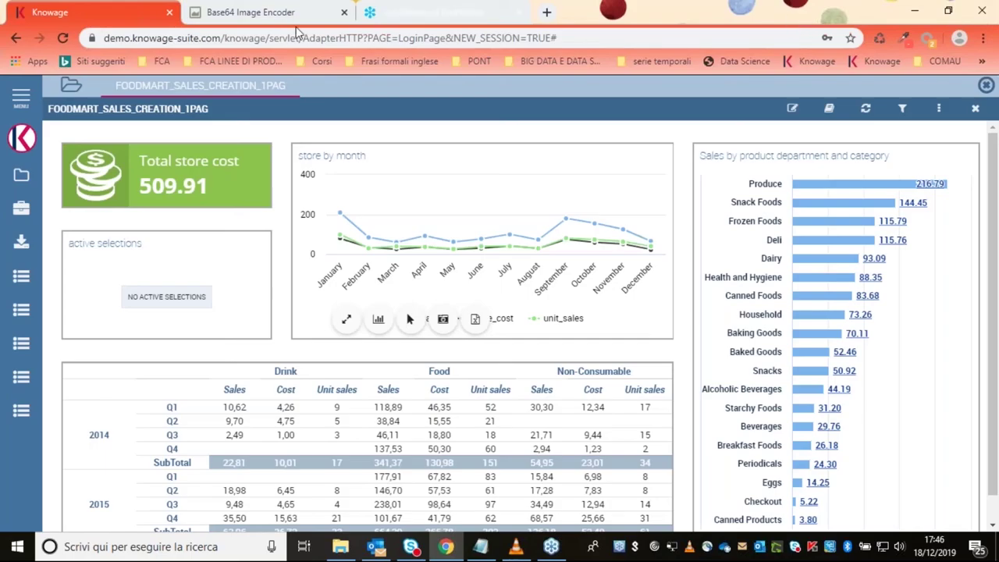
Reload Knowage and open the FOODMART_SALES_CREATION_1PAG document from the Cockpit folder of the document browser.
{"action": "left_click", "coordinate": [63, 38]}
{"action": "left_click", "coordinate": [555, 149]}
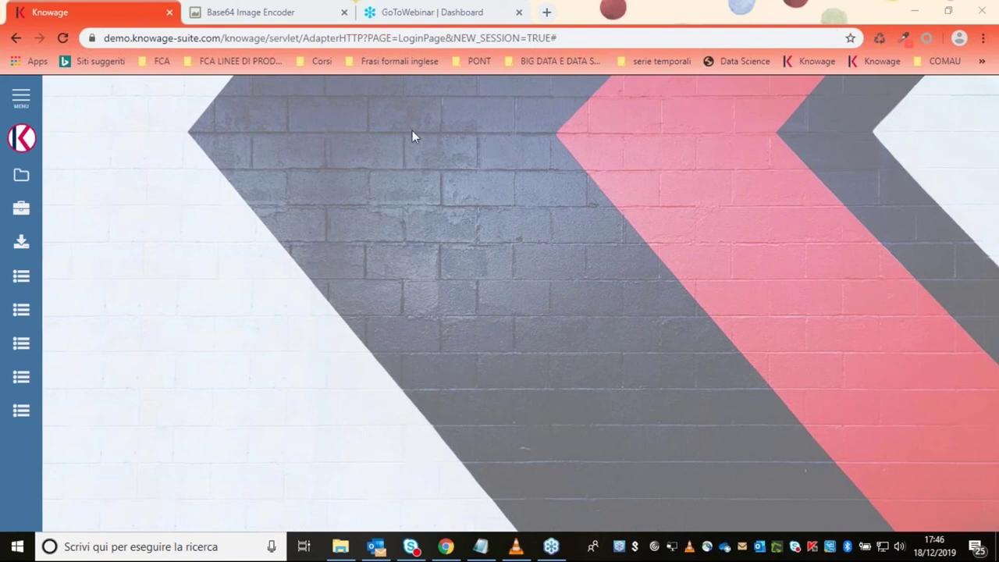
{"action": "left_click", "coordinate": [22, 180]}
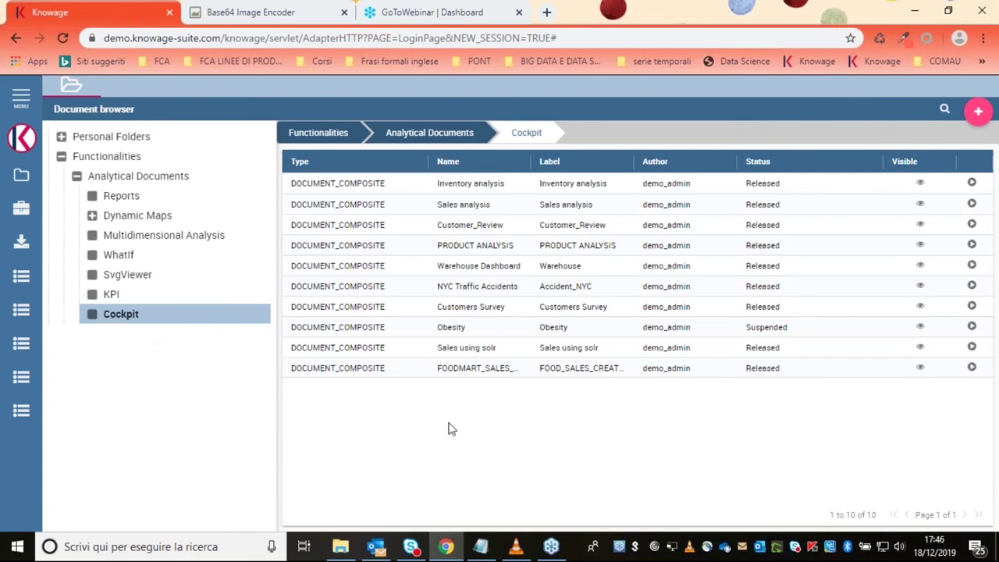
{"action": "left_click", "coordinate": [968, 371]}
{"action": "left_click", "coordinate": [794, 146]}
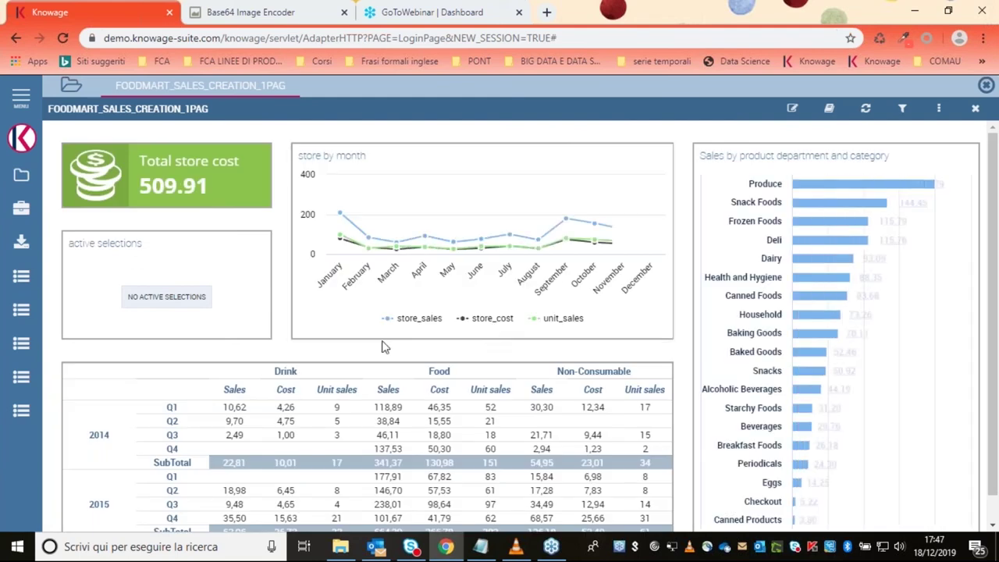
{"action": "mouse_move", "coordinate": [570, 179]}
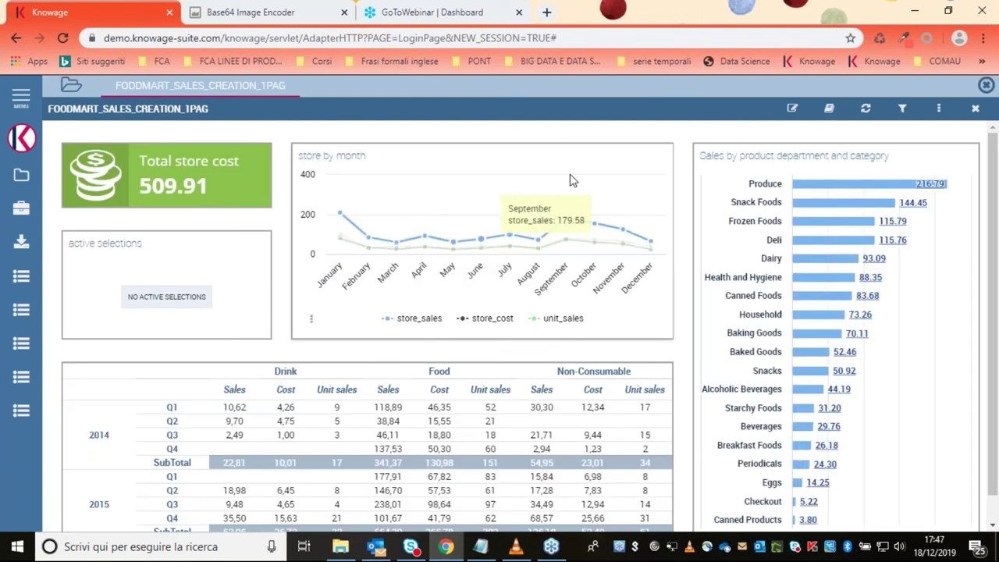
Put the cockpit in edit mode and copy the background colour rgb(28, 110, 125) from the Link per Demo note in Notepad.
{"action": "left_click", "coordinate": [792, 111]}
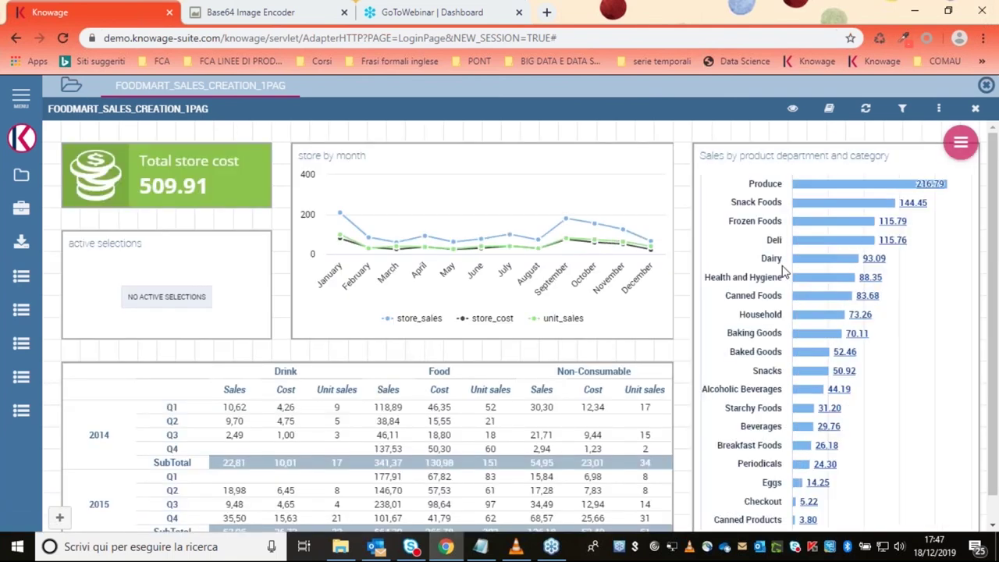
{"action": "key", "text": "F11"}
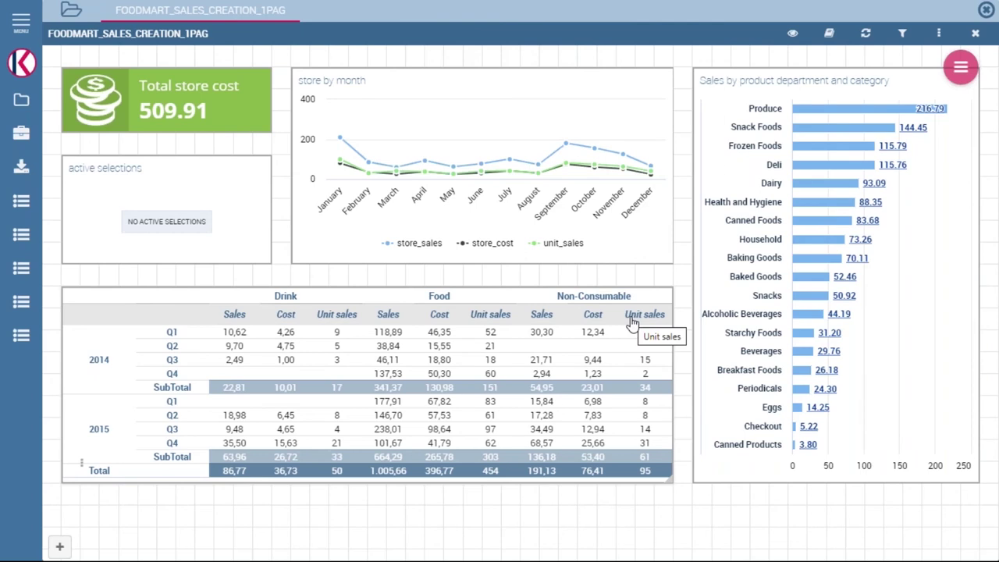
{"action": "key", "text": "F11"}
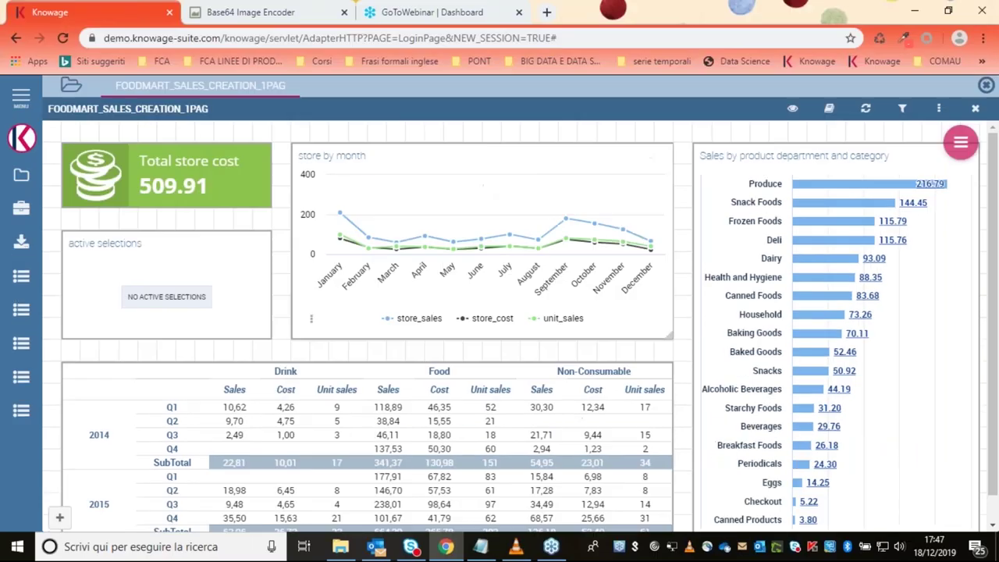
{"action": "left_click", "coordinate": [484, 546]}
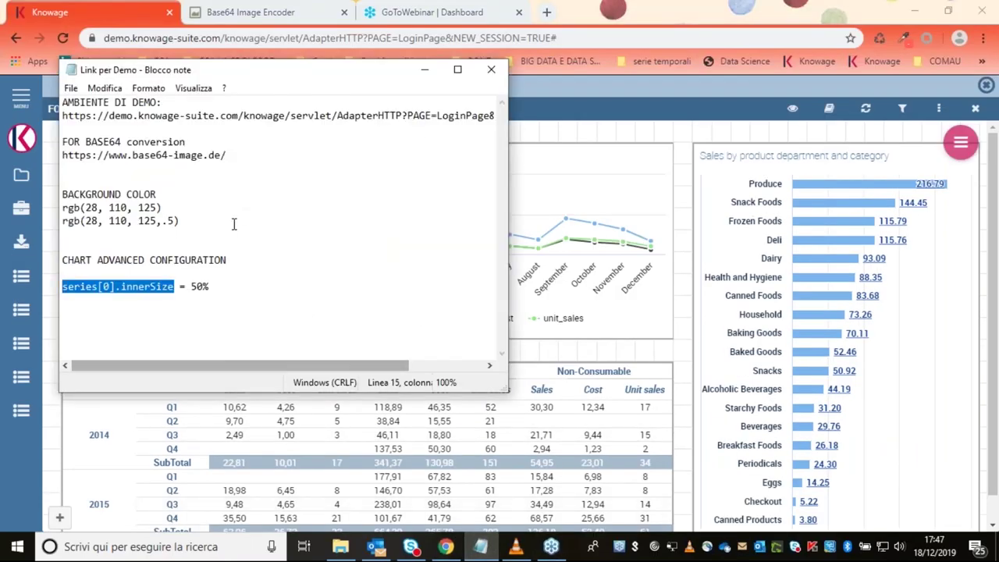
{"action": "left_click_drag", "start_coordinate": [163, 208], "coordinate": [60, 207]}
{"action": "key", "text": "ctrl+c"}
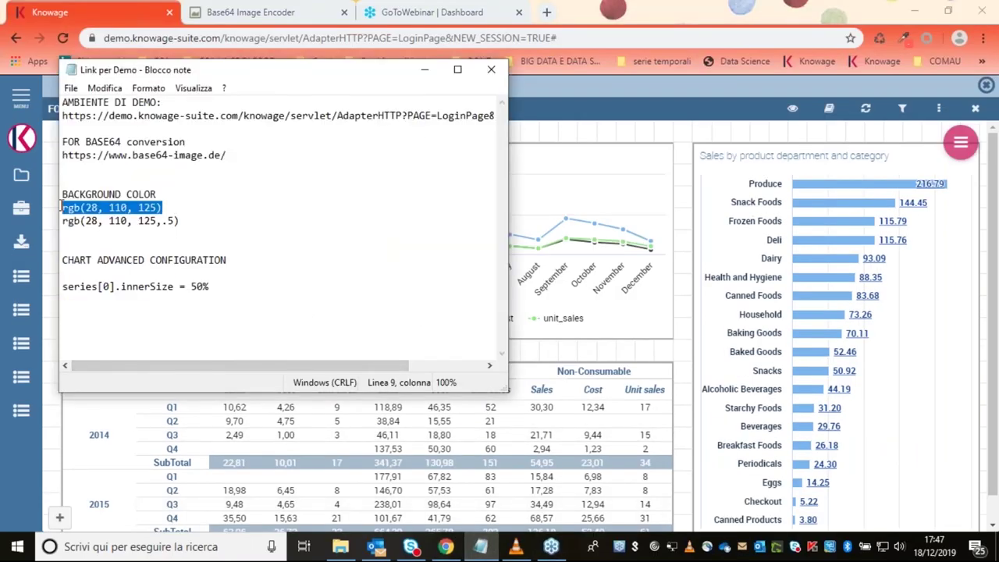
{"action": "left_click", "coordinate": [425, 69]}
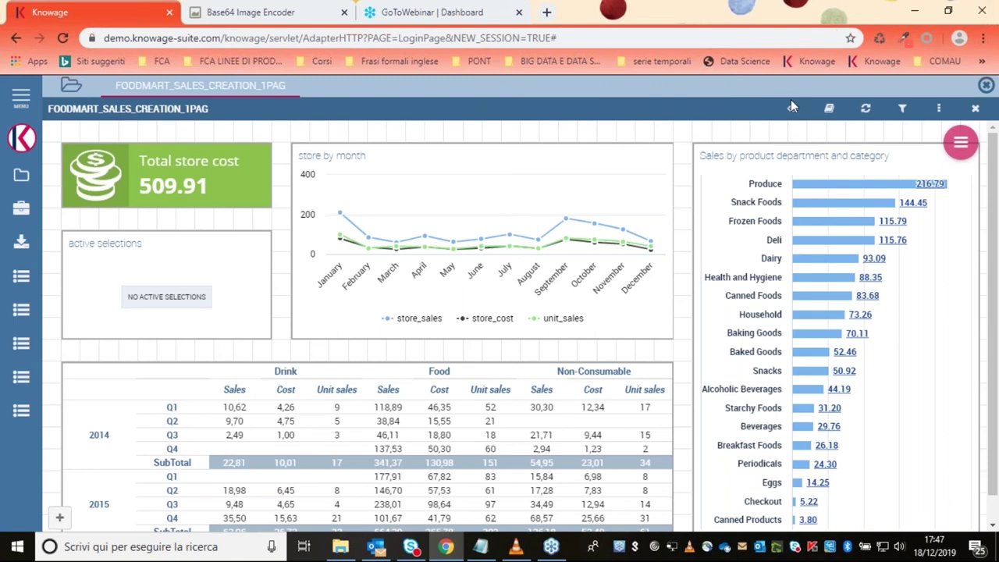
Show the cockpit full screen and set the sheets background colour to rgb(28, 110, 125) in the general cockpit settings.
{"action": "key", "text": "F11"}
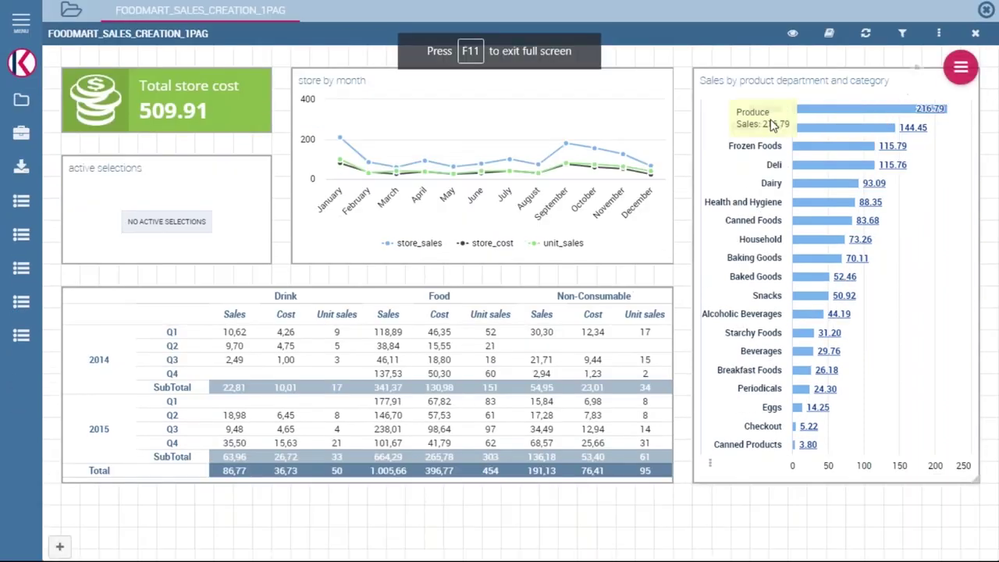
{"action": "left_click", "coordinate": [914, 73]}
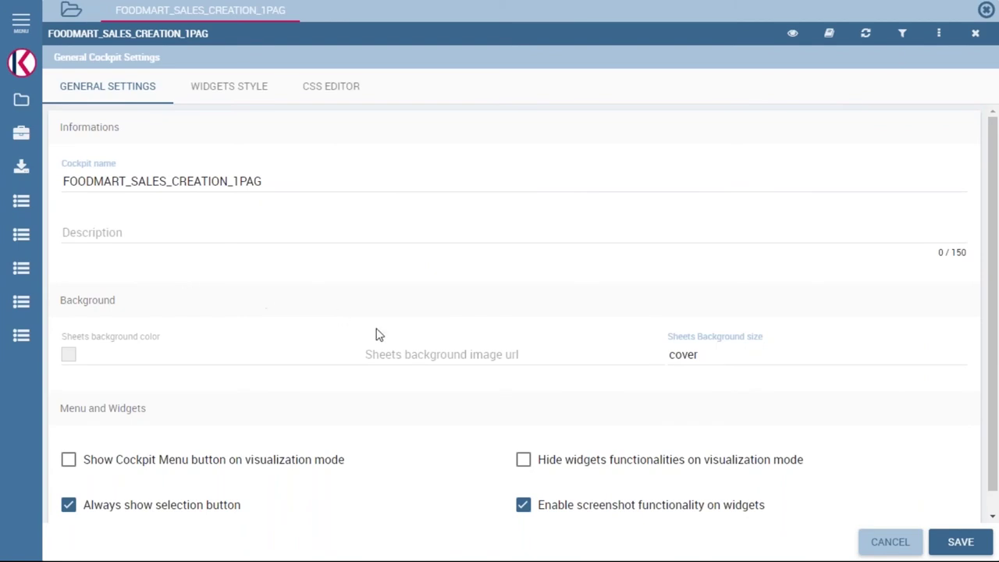
{"action": "left_click", "coordinate": [163, 353]}
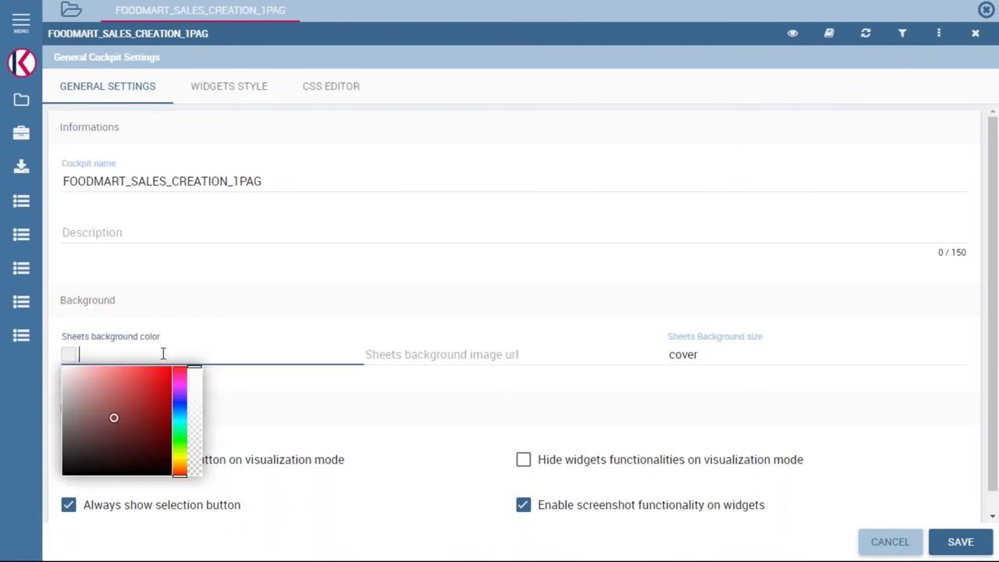
{"action": "key", "text": "ctrl+v"}
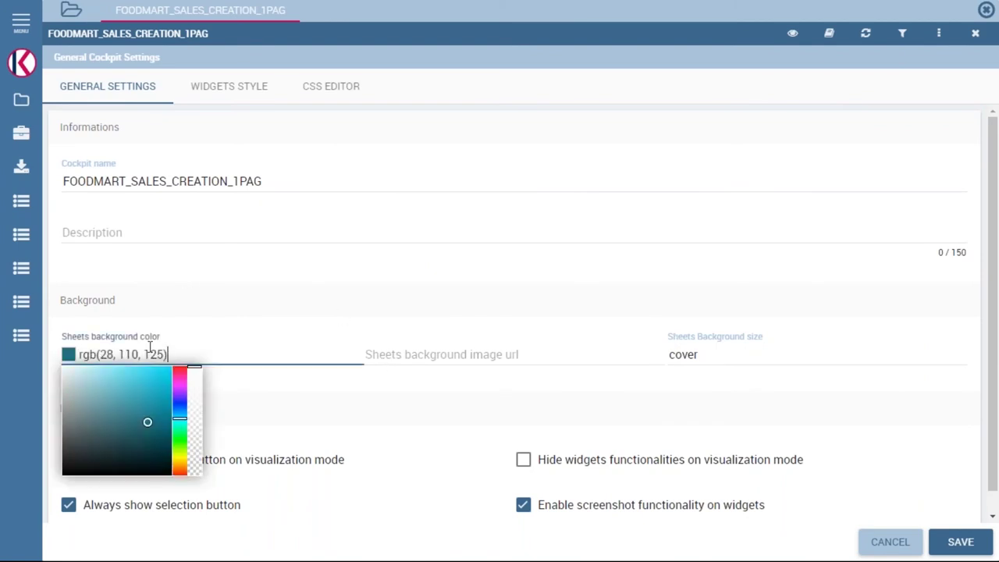
{"action": "left_click", "coordinate": [272, 392]}
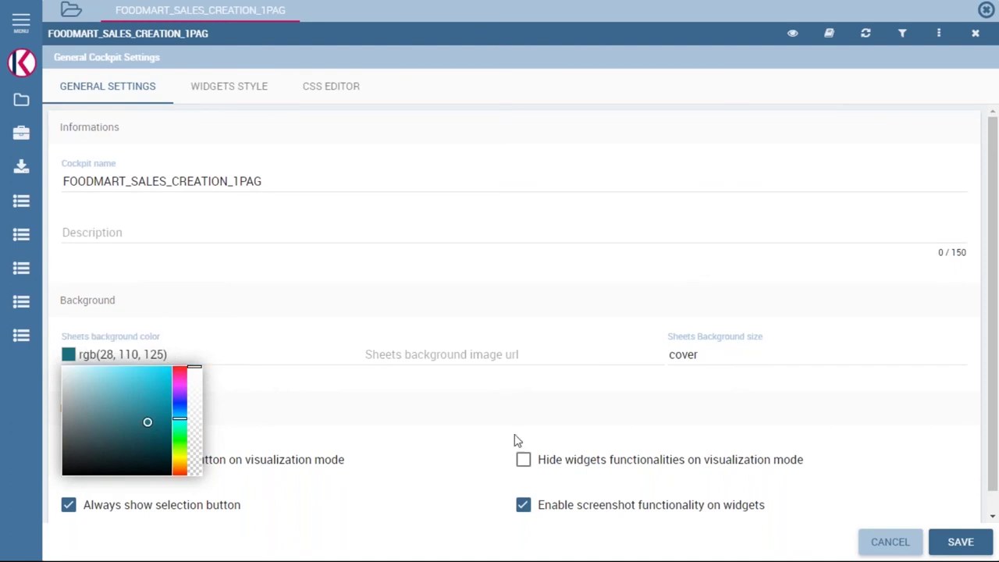
{"action": "left_click", "coordinate": [971, 548]}
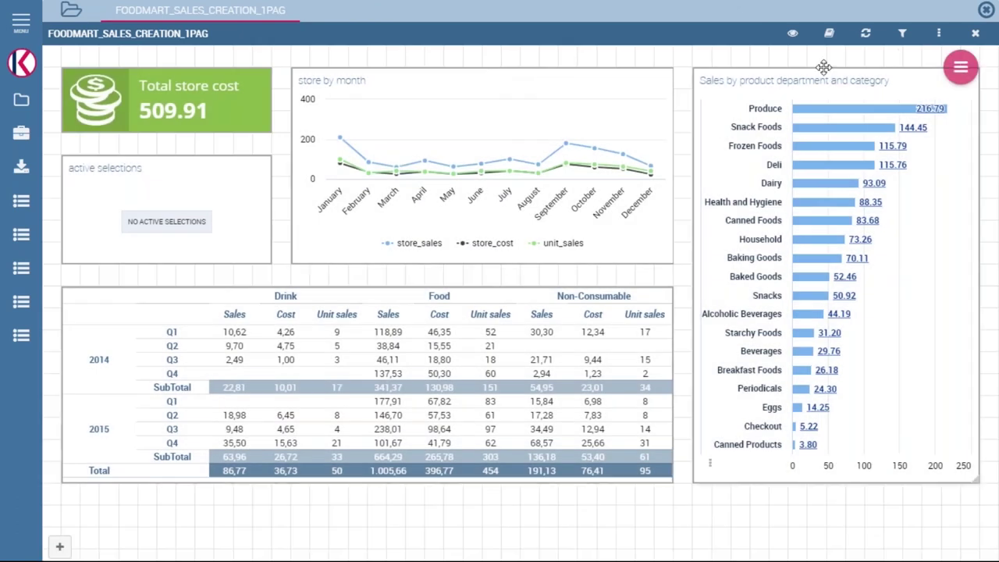
Save the cockpit and leave edit mode to view the sheet with its new background.
{"action": "left_click", "coordinate": [961, 68]}
{"action": "left_click", "coordinate": [920, 69]}
{"action": "left_click", "coordinate": [793, 36]}
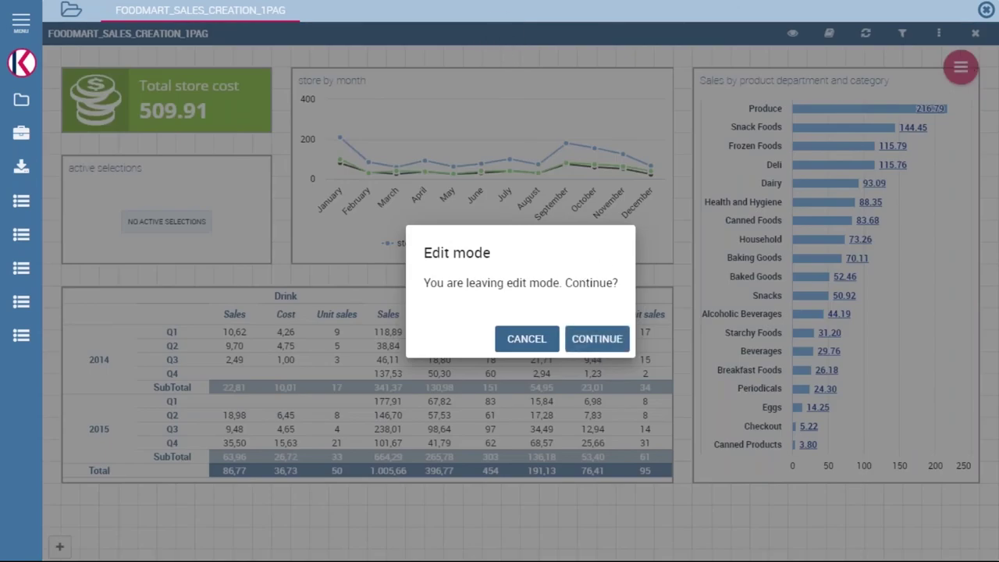
{"action": "left_click", "coordinate": [596, 338]}
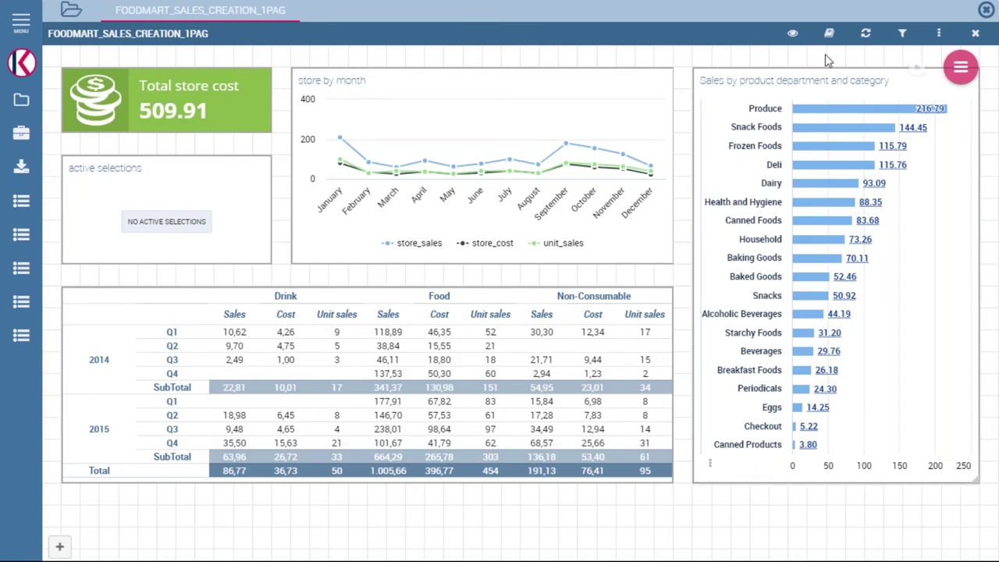
{"action": "left_click", "coordinate": [792, 36]}
{"action": "left_click", "coordinate": [576, 342]}
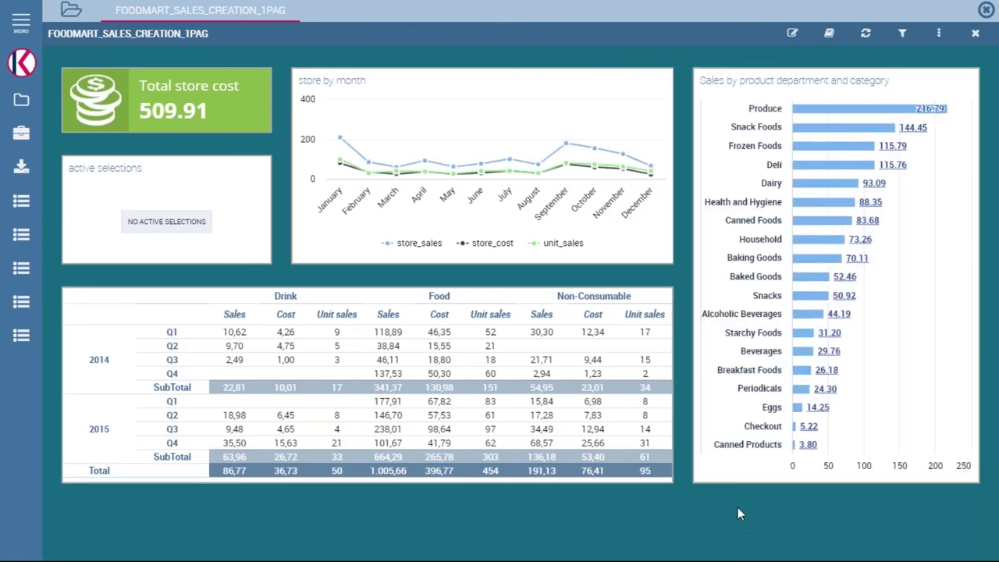
Return to edit mode and set the sheets background colour to rgb(28, 110, 125,0.7) in the general cockpit settings.
{"action": "left_click", "coordinate": [793, 34]}
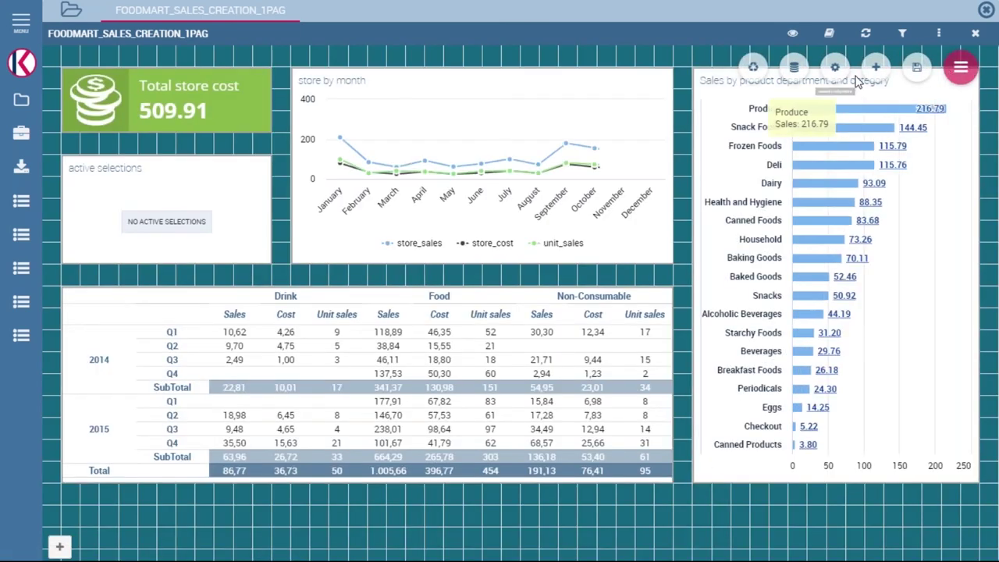
{"action": "left_click", "coordinate": [835, 68]}
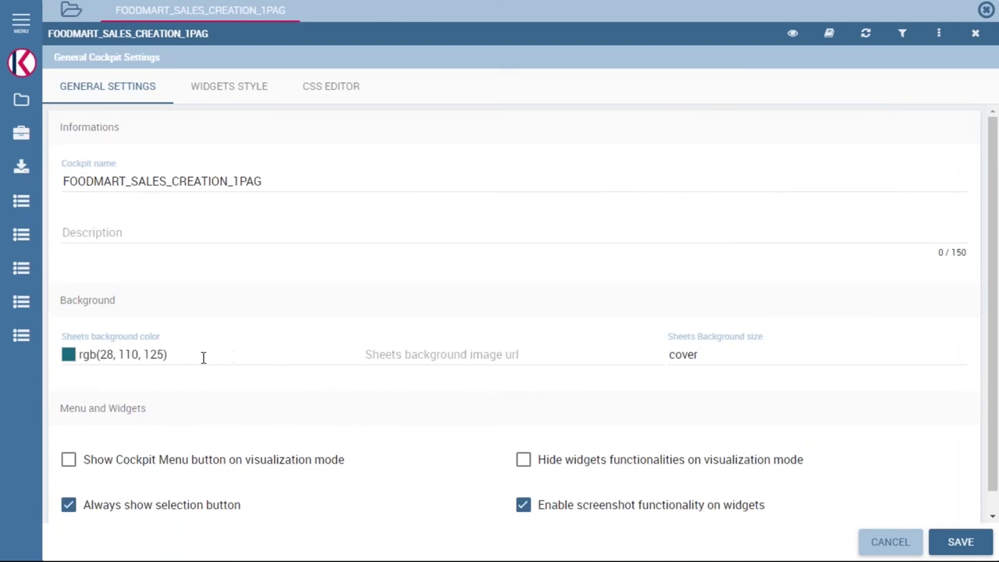
{"action": "left_click", "coordinate": [165, 353]}
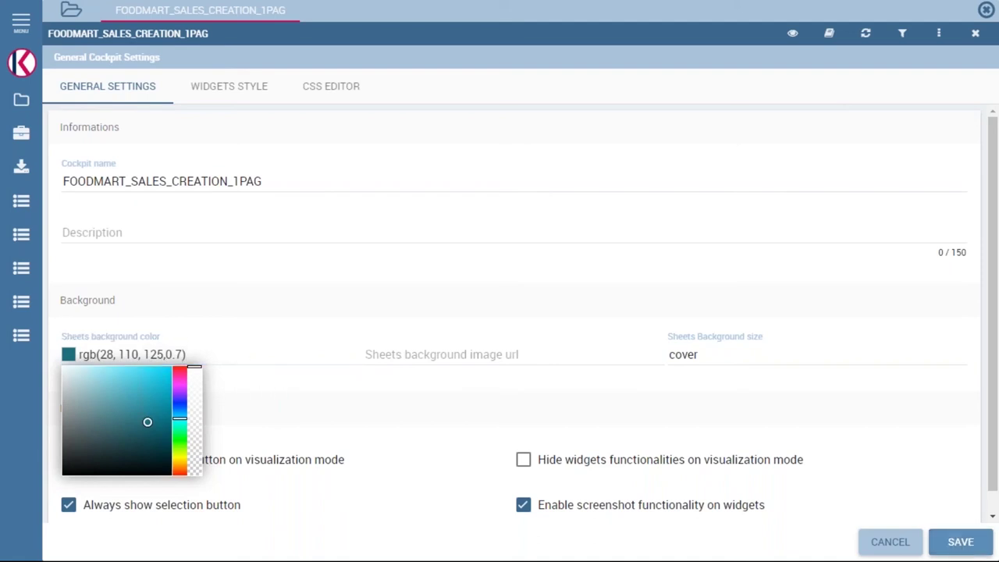
{"action": "left_click", "coordinate": [959, 542]}
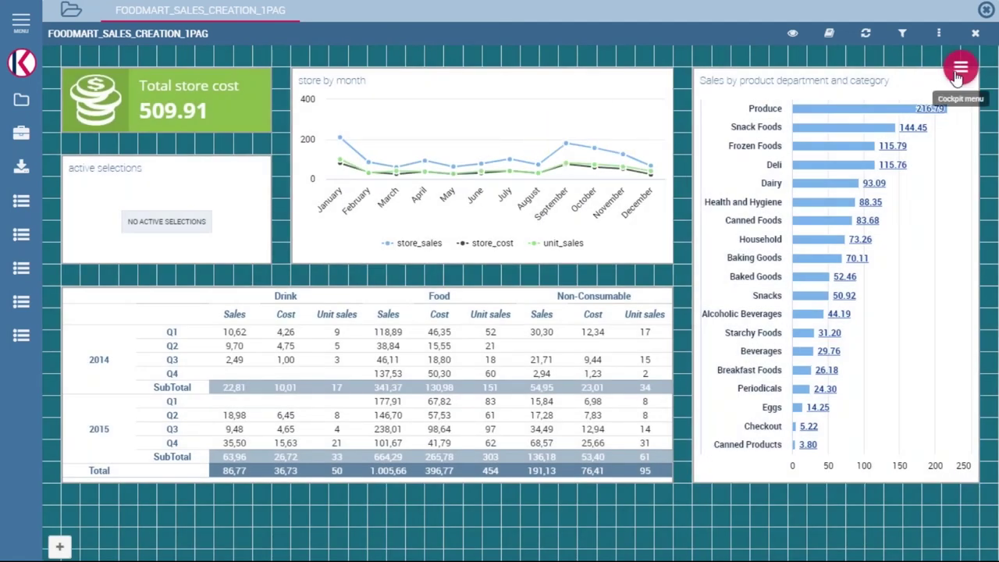
Save the cockpit and switch it to view mode to check the semi-transparent background.
{"action": "left_click", "coordinate": [960, 69]}
{"action": "left_click", "coordinate": [794, 68]}
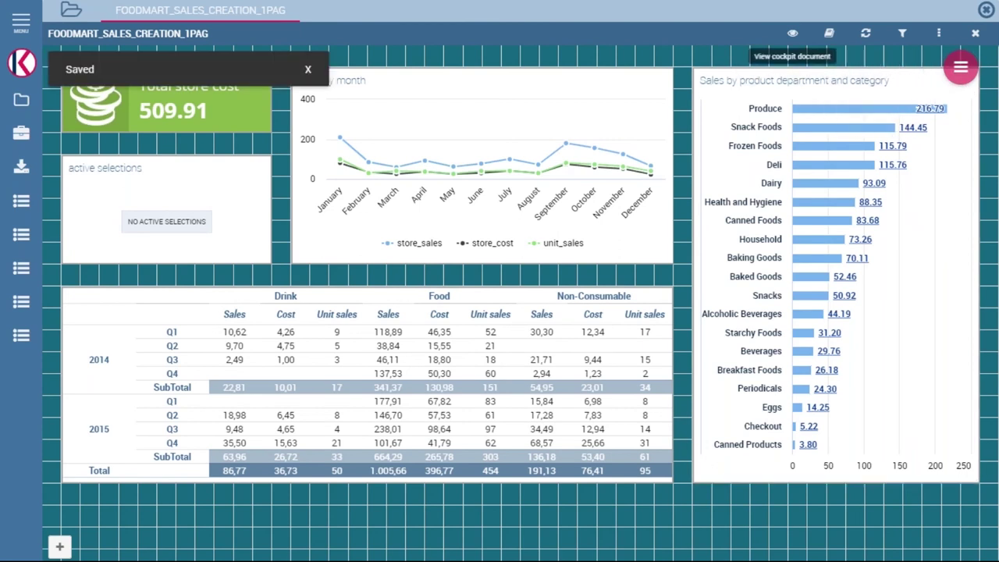
{"action": "left_click", "coordinate": [792, 33]}
{"action": "left_click", "coordinate": [598, 339]}
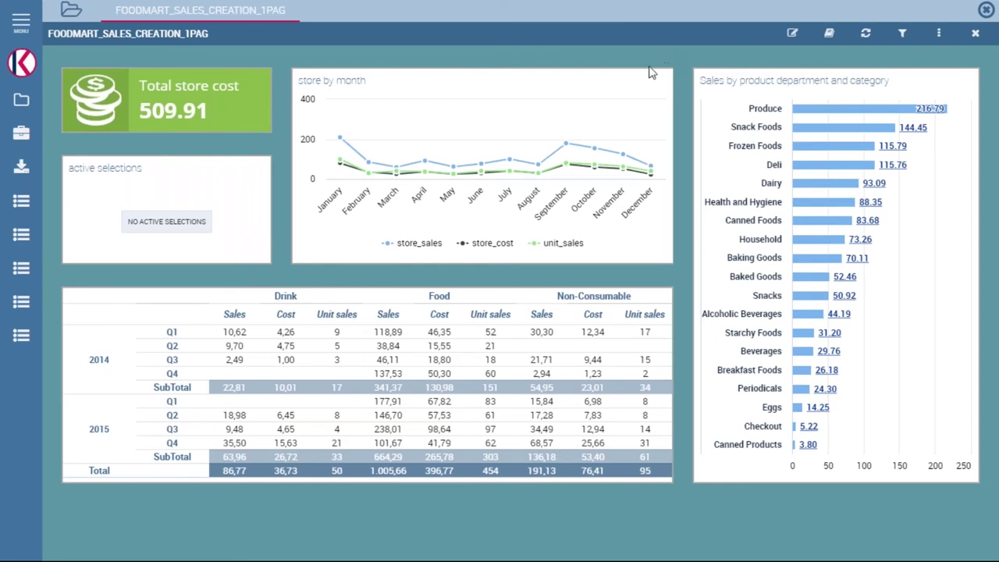
Put the cockpit back in edit mode, open its data settings and close them without saving.
{"action": "left_click", "coordinate": [792, 33]}
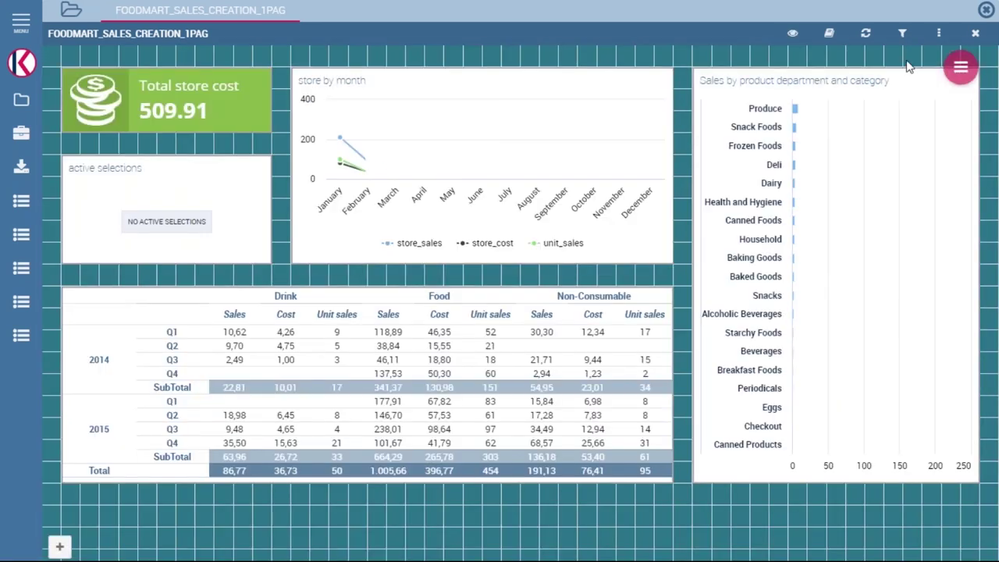
{"action": "left_click", "coordinate": [958, 78]}
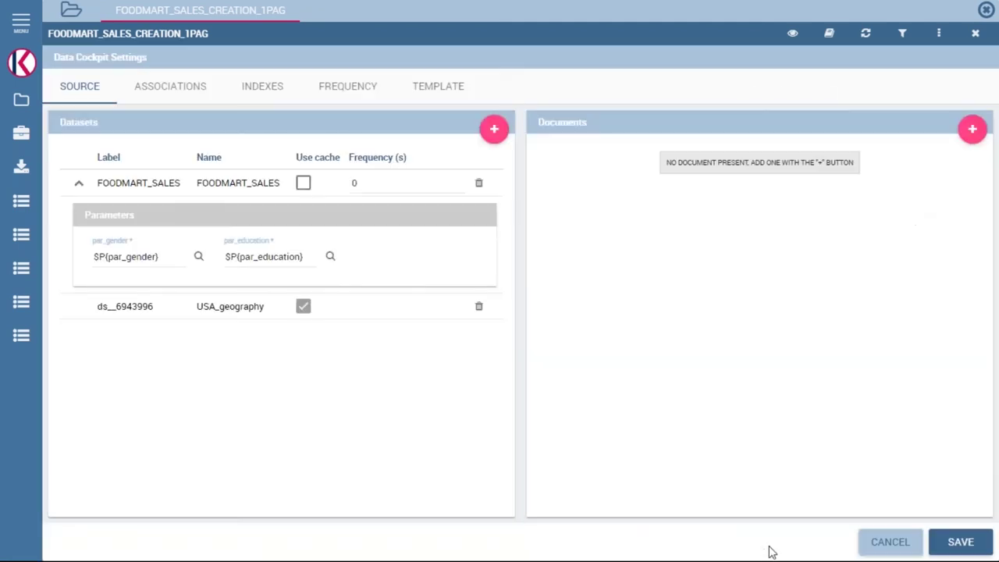
{"action": "left_click", "coordinate": [879, 544]}
Try clearing the sheets background colour to use a background image URL instead, and discard the general settings changes.
{"action": "left_click", "coordinate": [960, 67]}
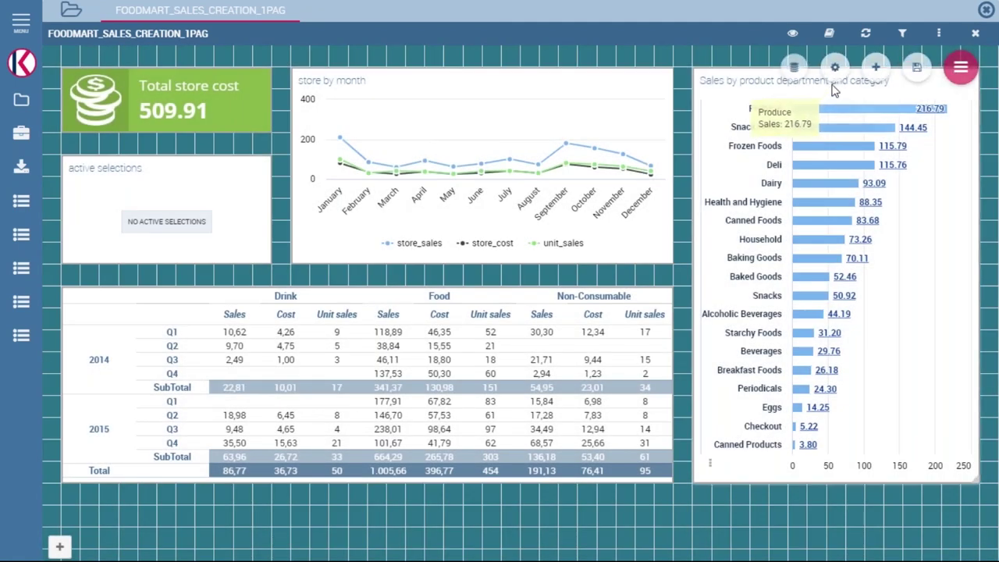
{"action": "left_click", "coordinate": [835, 67]}
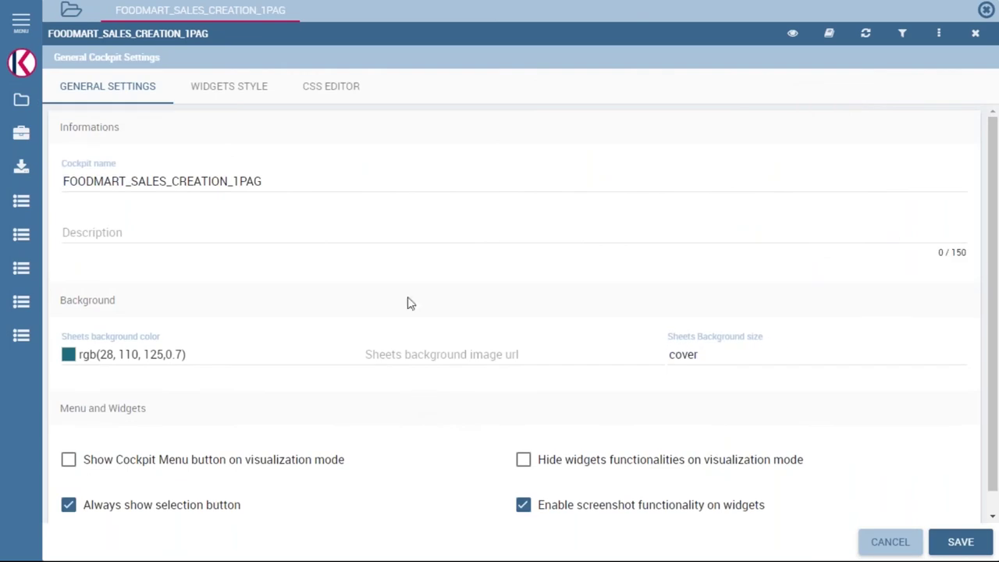
{"action": "left_click", "coordinate": [168, 354]}
{"action": "left_click_drag", "start_coordinate": [167, 354], "coordinate": [76, 356]}
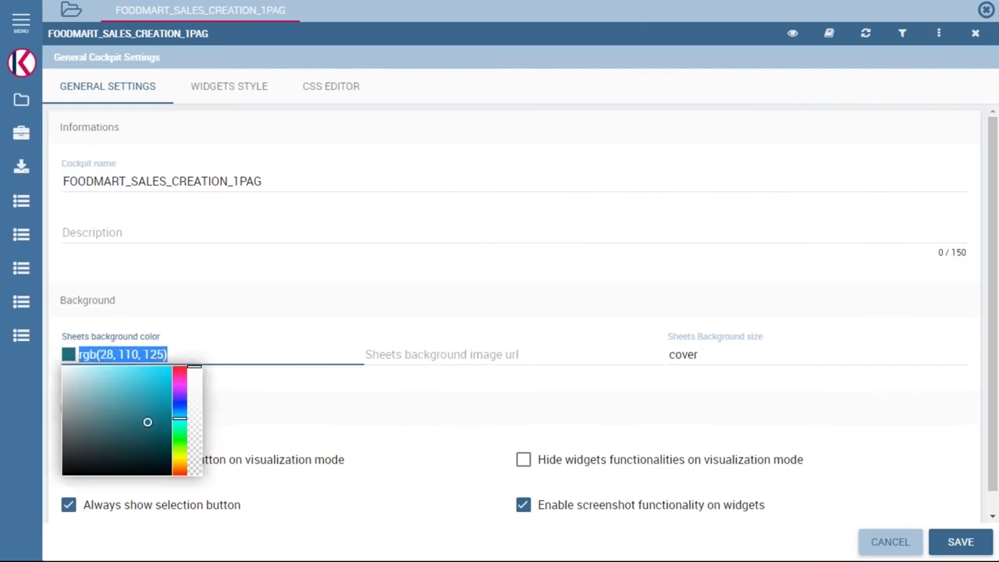
{"action": "key", "text": "BackSpace"}
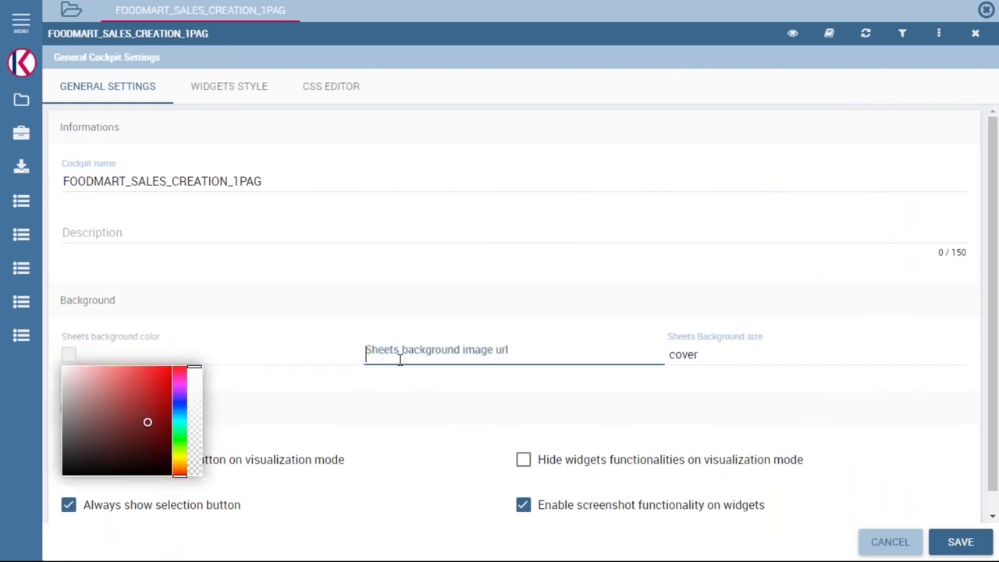
{"action": "left_click", "coordinate": [399, 357]}
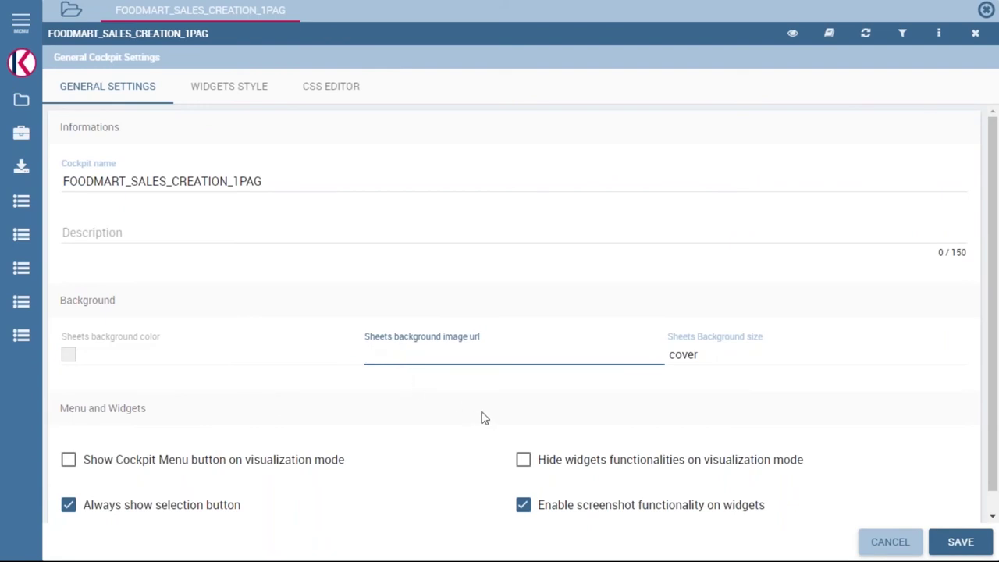
{"action": "left_click", "coordinate": [890, 542]}
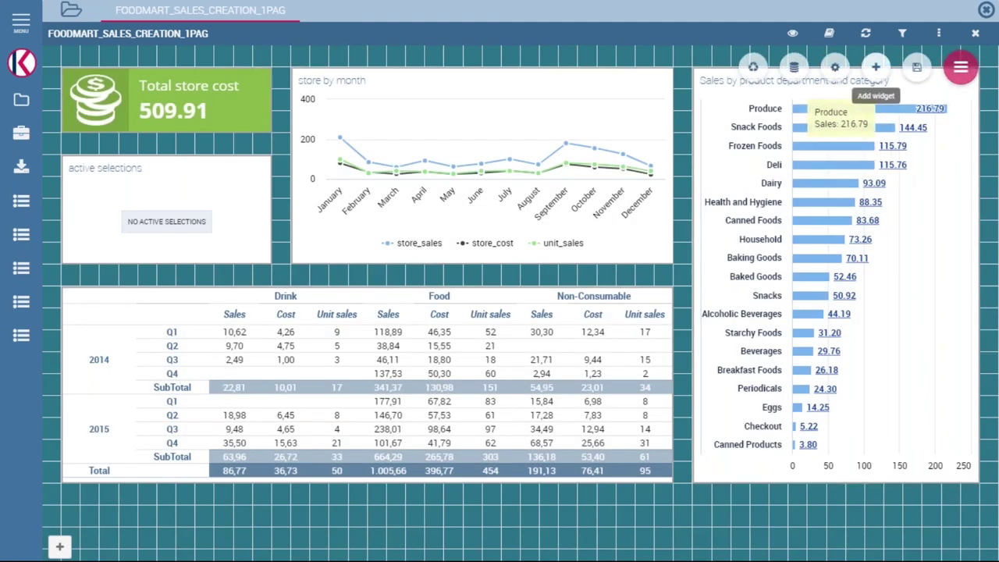
Add an Image widget to the cockpit sheet and look through the images in its gallery.
{"action": "left_click", "coordinate": [876, 66]}
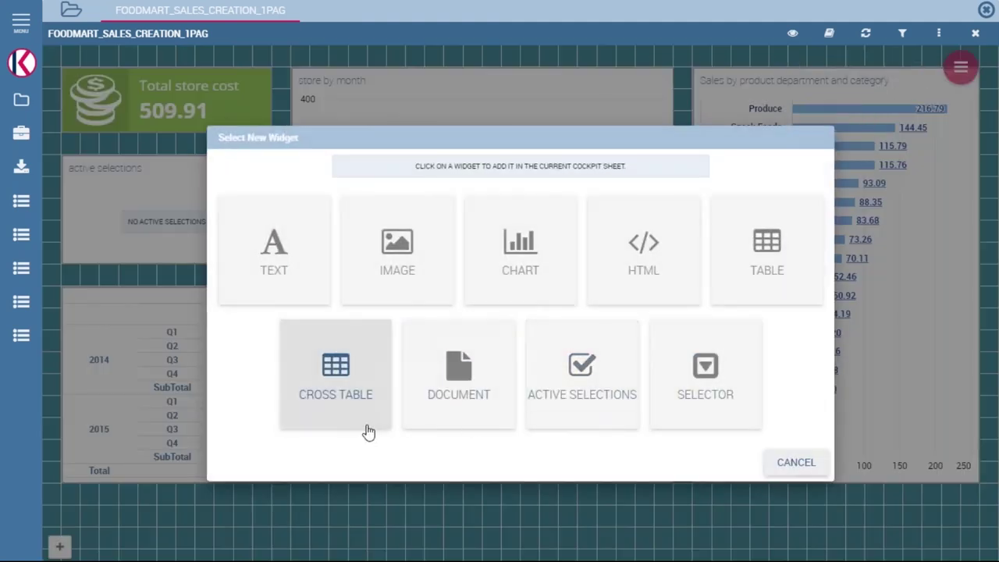
{"action": "left_click", "coordinate": [398, 258]}
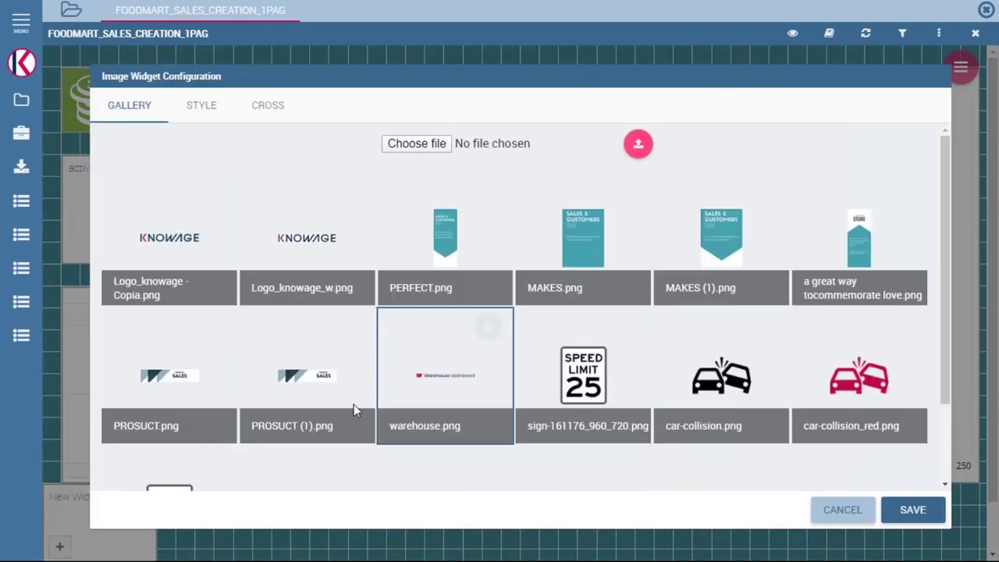
{"action": "scroll", "coordinate": [371, 403], "scroll_direction": "down", "scroll_amount": 3}
{"action": "scroll", "coordinate": [390, 451], "scroll_direction": "up", "scroll_amount": 3}
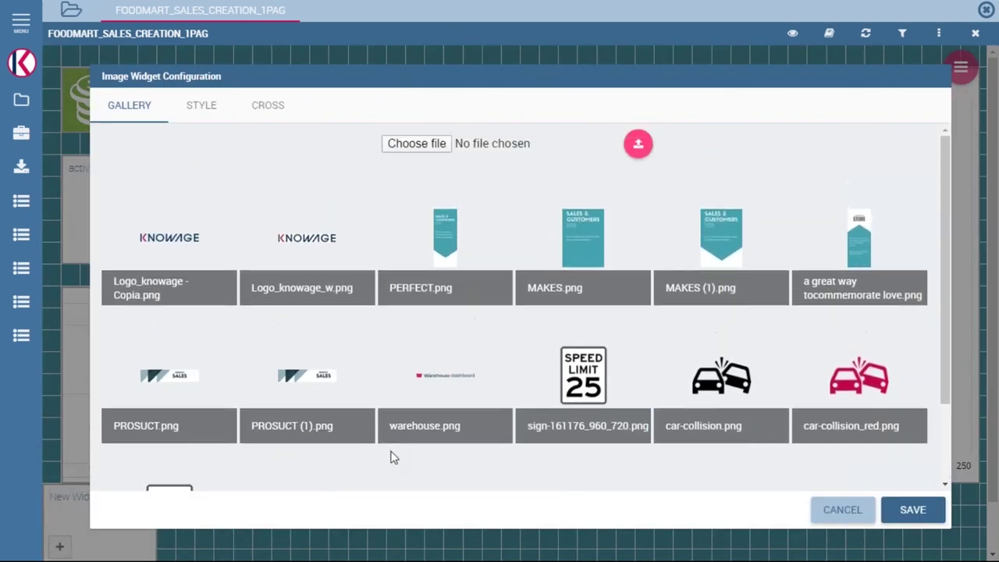
Start choosing an image file to upload and browse drive C: to DISCO D > PROGETTI > Progetti_2018_2019 > INTERNI > WEBINAR.
{"action": "left_click", "coordinate": [414, 156]}
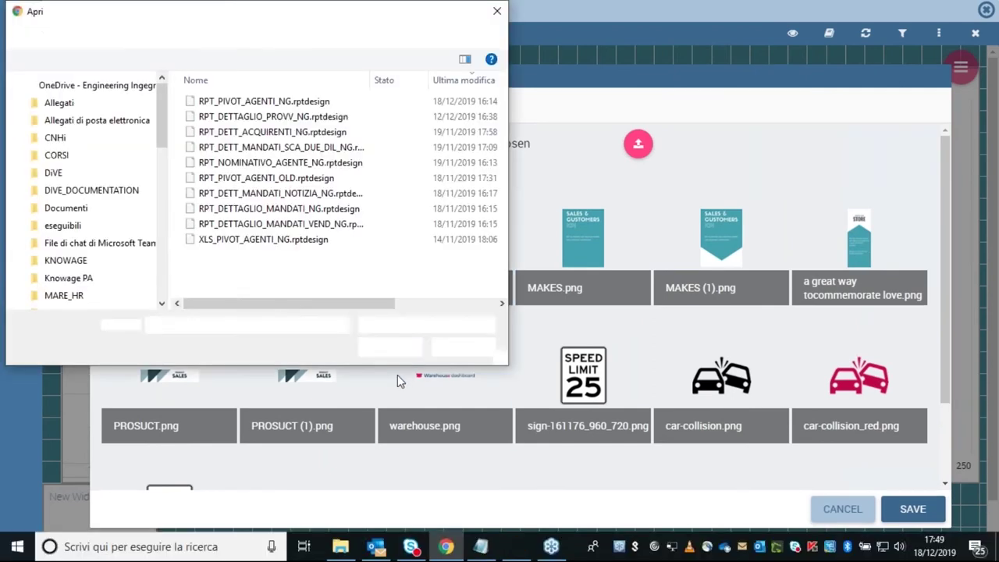
{"action": "left_click_drag", "start_coordinate": [161, 141], "coordinate": [146, 292]}
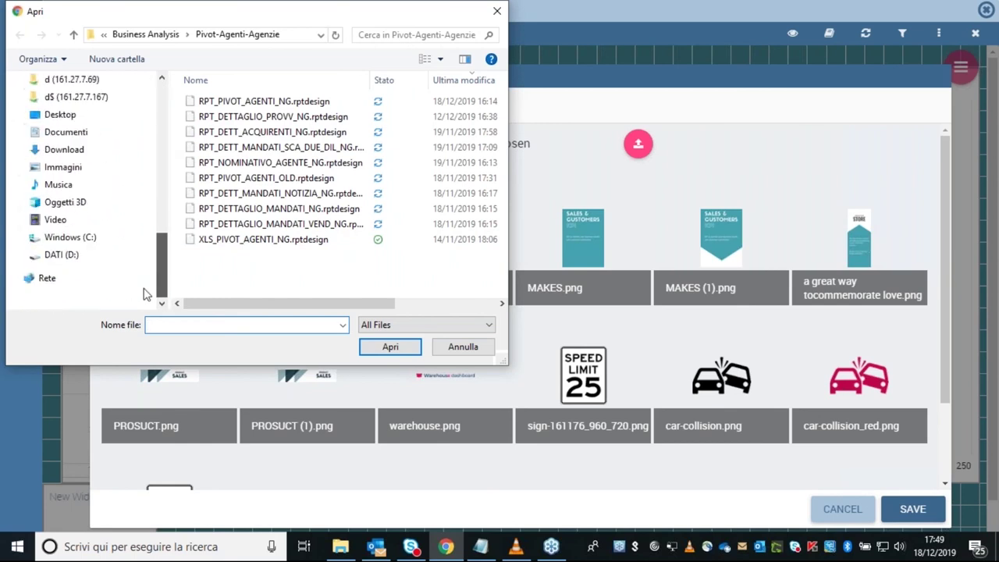
{"action": "left_click", "coordinate": [69, 237]}
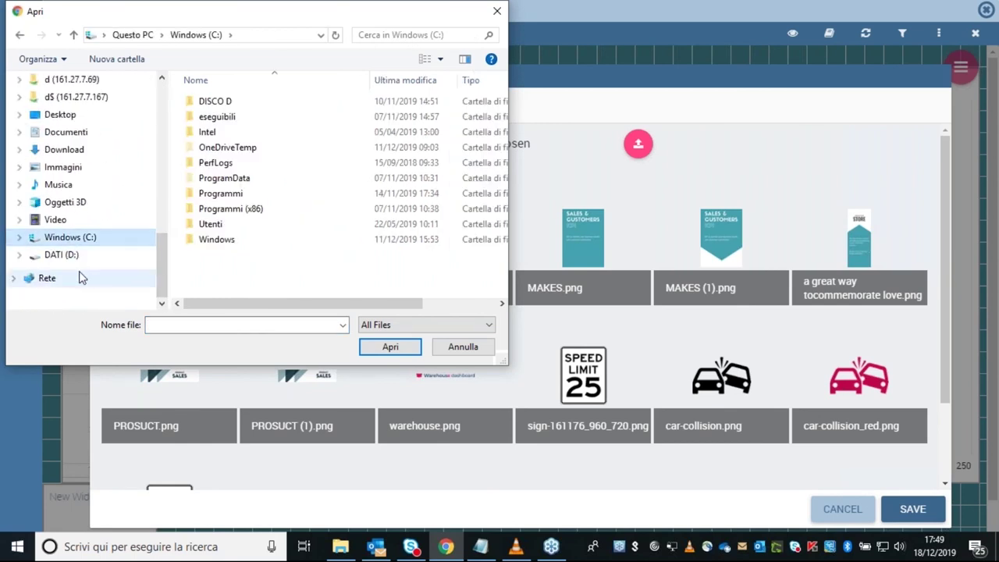
{"action": "double_click", "coordinate": [239, 109]}
{"action": "double_click", "coordinate": [226, 178]}
{"action": "double_click", "coordinate": [232, 133]}
{"action": "double_click", "coordinate": [221, 119]}
{"action": "left_click", "coordinate": [221, 118]}
{"action": "double_click", "coordinate": [219, 117]}
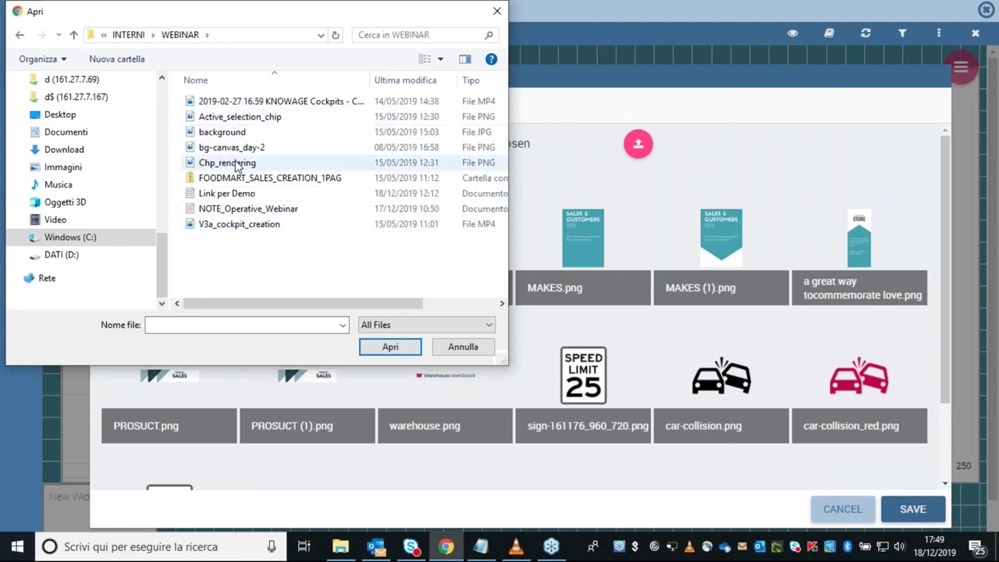
Show the folder's files as thumbnails and upload bg-canvas_day-2 to the image gallery.
{"action": "left_click", "coordinate": [440, 59]}
{"action": "left_click", "coordinate": [494, 42]}
{"action": "scroll", "coordinate": [312, 207], "scroll_direction": "down", "scroll_amount": 1}
{"action": "scroll", "coordinate": [338, 195], "scroll_direction": "up", "scroll_amount": 1}
{"action": "left_click", "coordinate": [441, 137]}
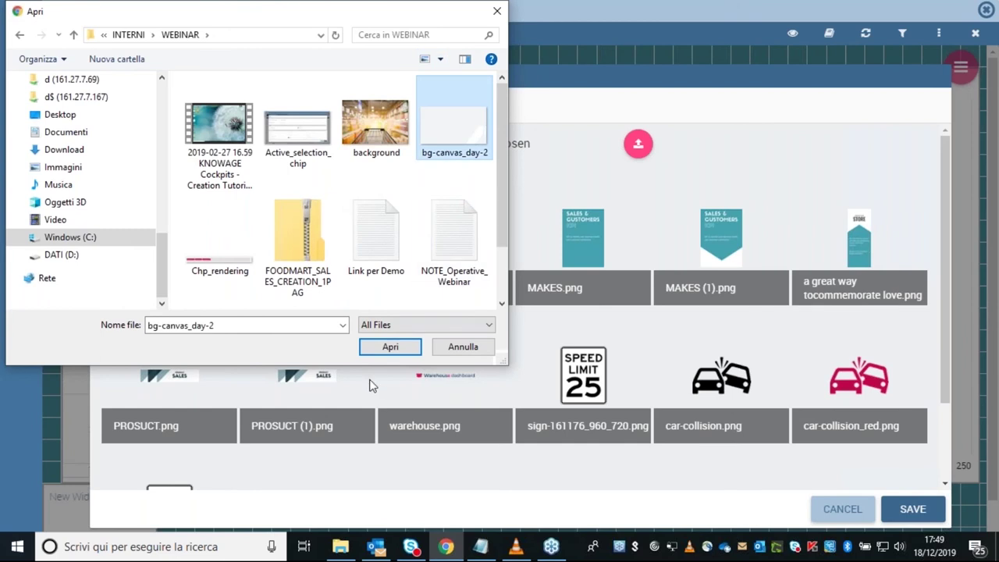
{"action": "left_click", "coordinate": [390, 348]}
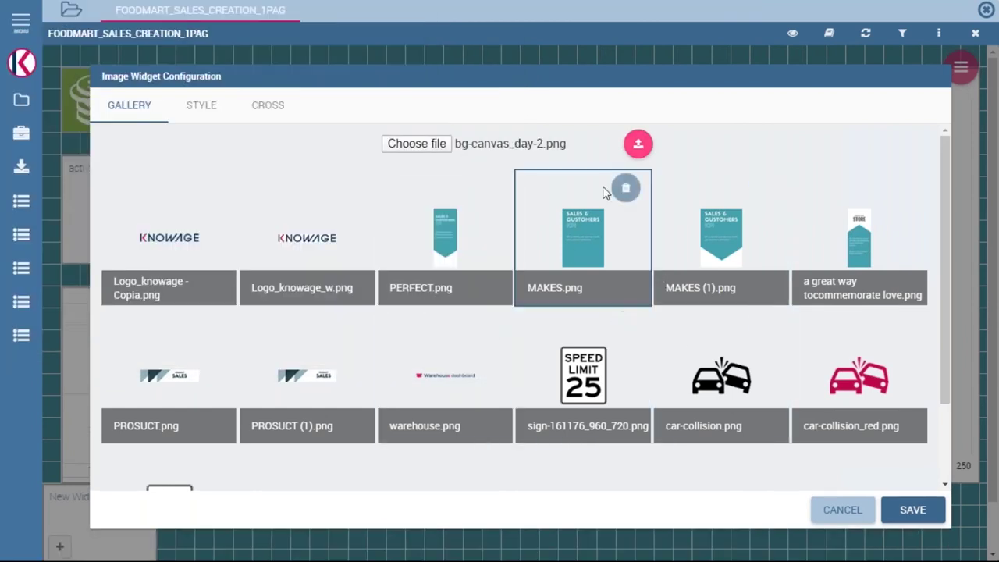
Copy the image address of bg-canvas_day-2.png from the gallery and cancel the image widget configuration.
{"action": "scroll", "coordinate": [385, 331], "scroll_direction": "down", "scroll_amount": 1}
{"action": "scroll", "coordinate": [384, 331], "scroll_direction": "down", "scroll_amount": 3}
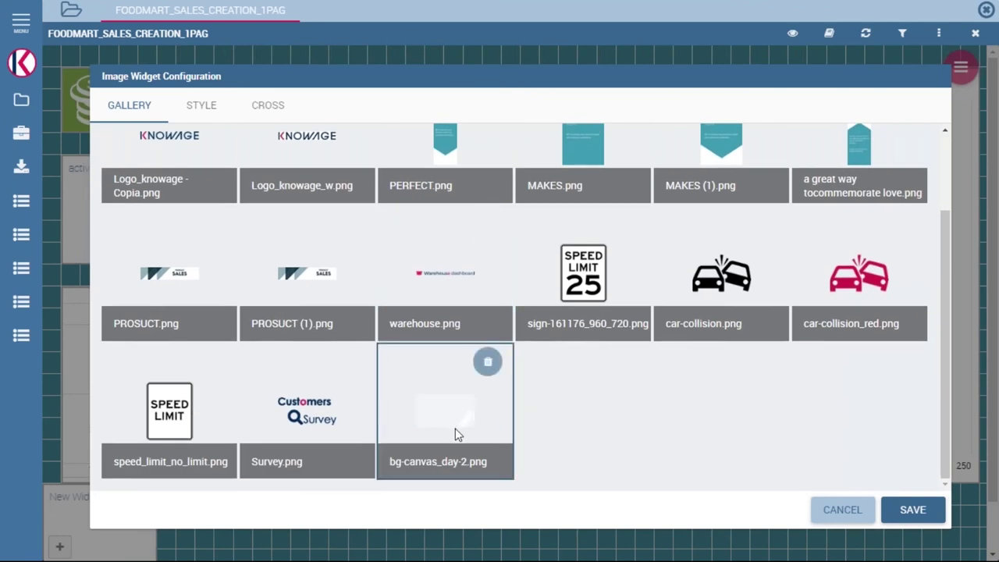
{"action": "right_click", "coordinate": [446, 426]}
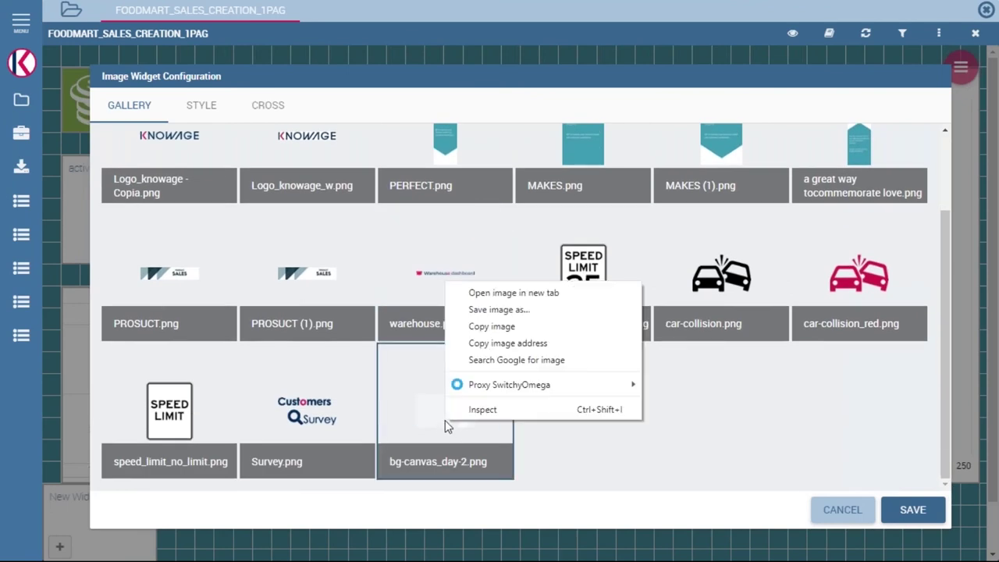
{"action": "left_click", "coordinate": [512, 343]}
{"action": "left_click", "coordinate": [857, 512]}
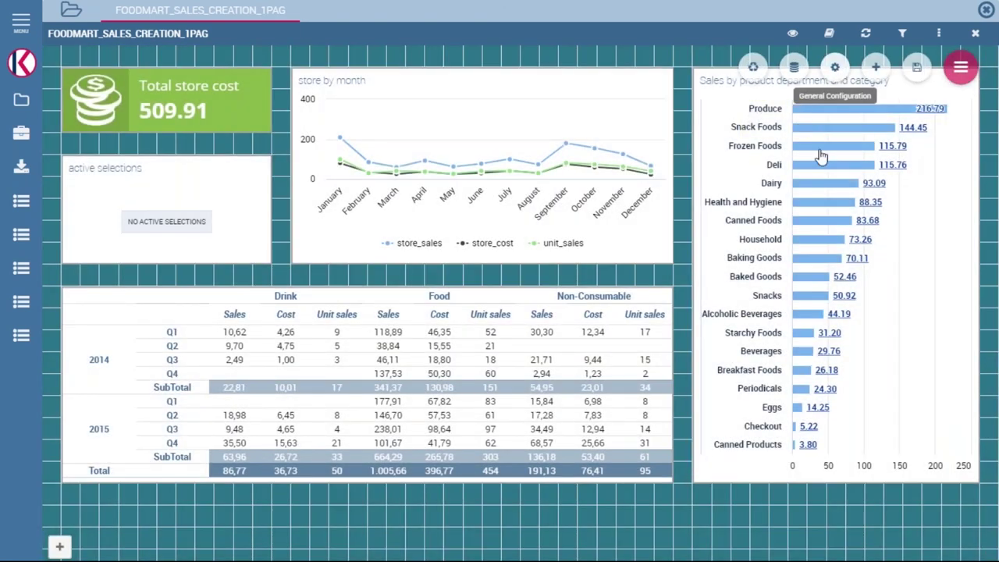
Paste the copied address as the sheets background image URL, remove its "&preview=true" ending so it ends in IMAGES_ID=65, and save the general settings.
{"action": "left_click", "coordinate": [834, 67]}
{"action": "left_click", "coordinate": [491, 354]}
{"action": "key", "text": "ctrl+v"}
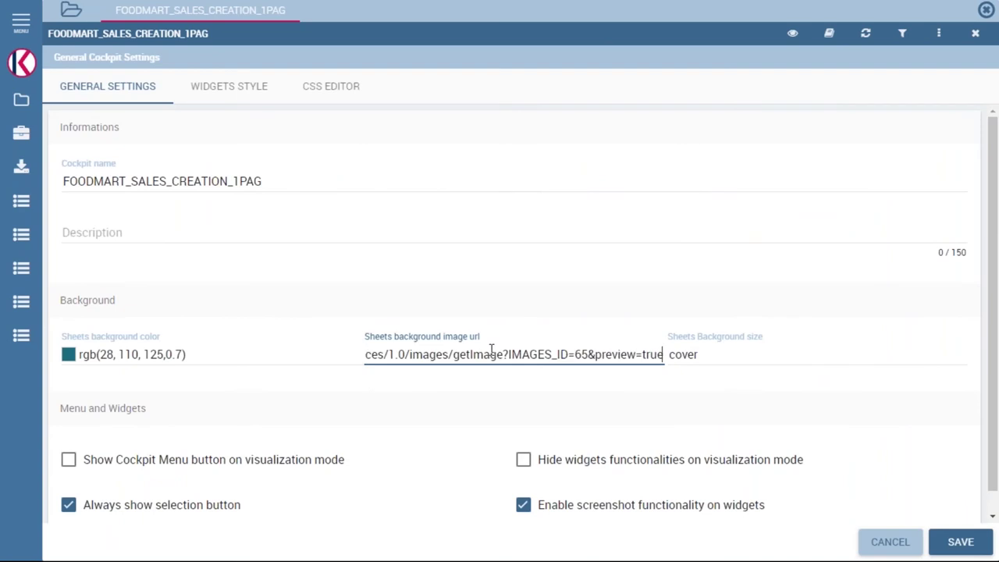
{"action": "left_click_drag", "start_coordinate": [587, 354], "coordinate": [665, 353]}
{"action": "key", "text": "BackSpace"}
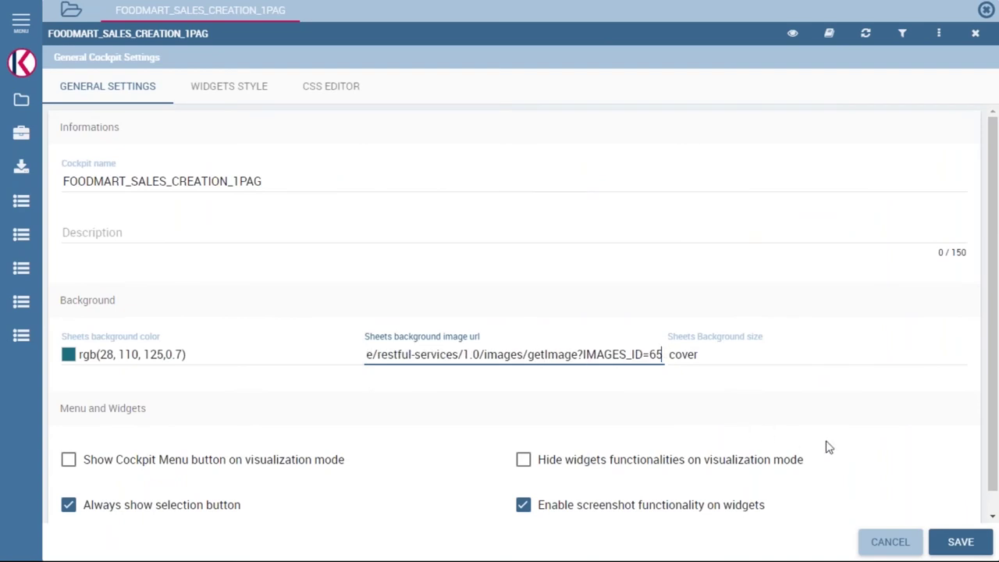
{"action": "left_click", "coordinate": [958, 542]}
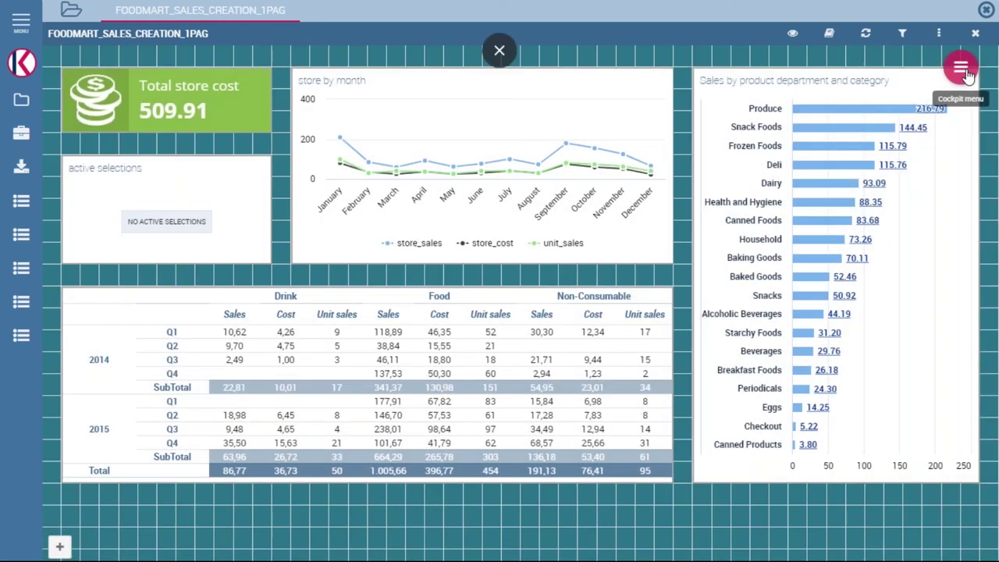
Save the cockpit and check its background image in view mode, returning to edit mode.
{"action": "left_click", "coordinate": [792, 33]}
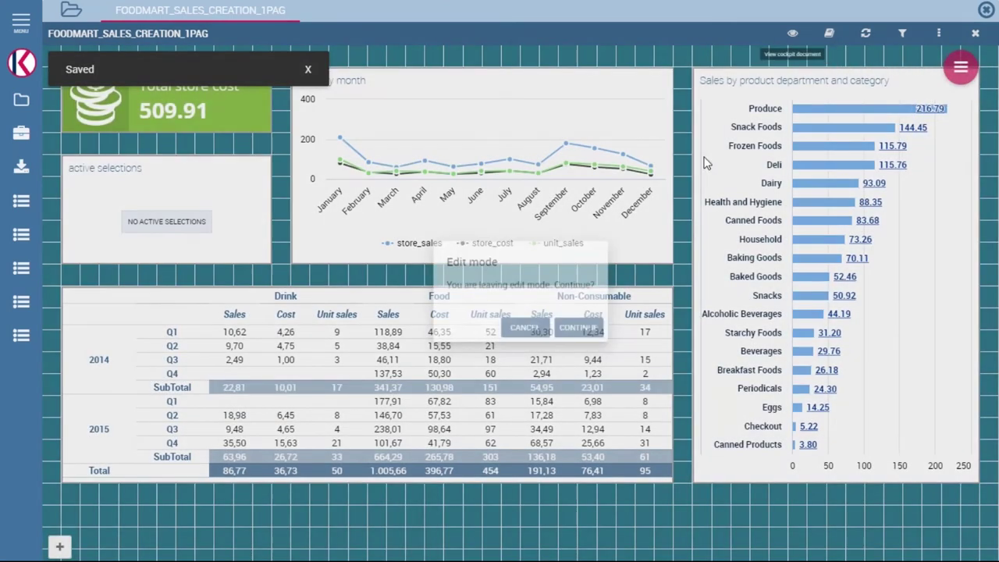
{"action": "left_click", "coordinate": [598, 338]}
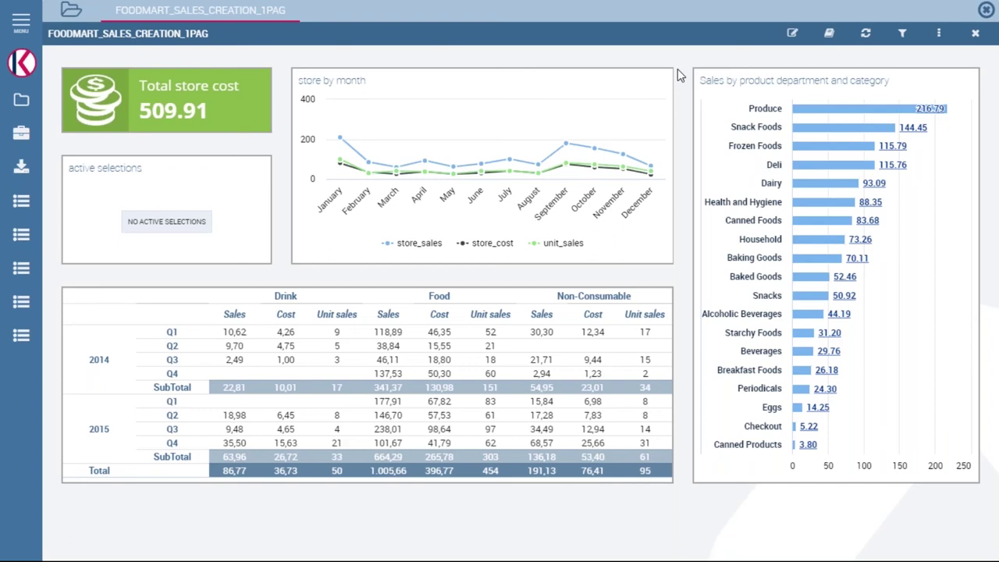
{"action": "left_click", "coordinate": [792, 33]}
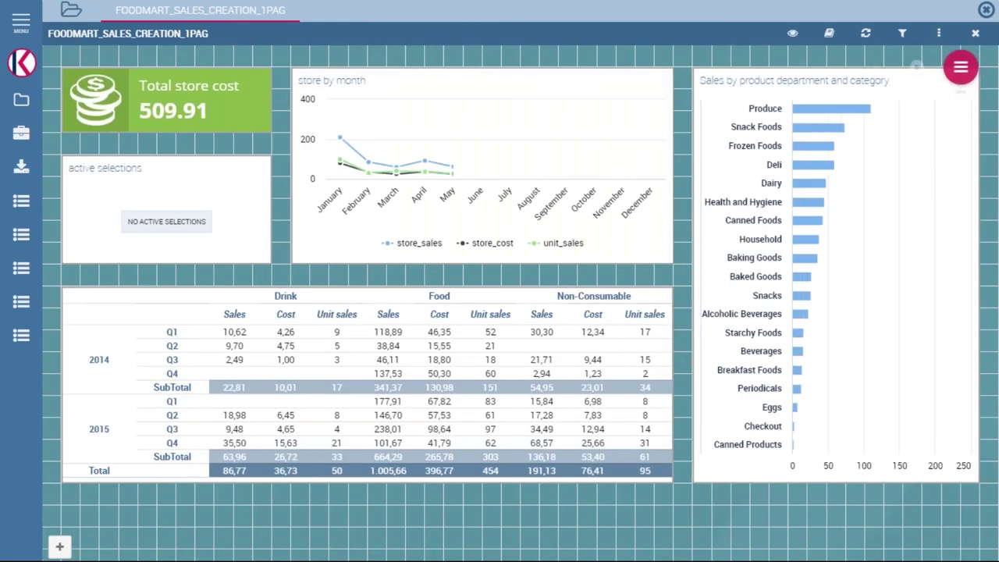
Leave the browser's full-screen display and switch to the Base64 Image Encoder page.
{"action": "mouse_move", "coordinate": [959, 76]}
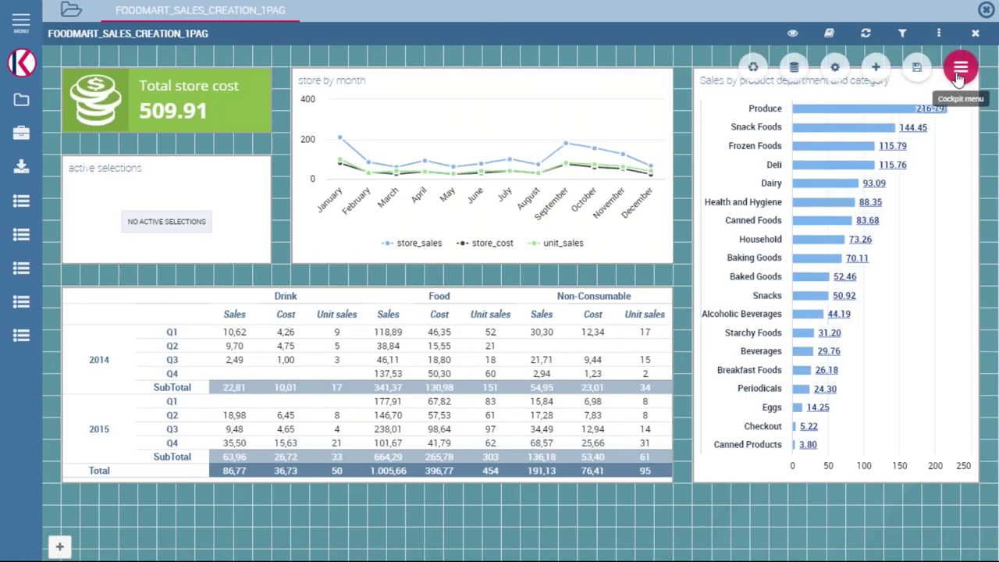
{"action": "left_click", "coordinate": [792, 34]}
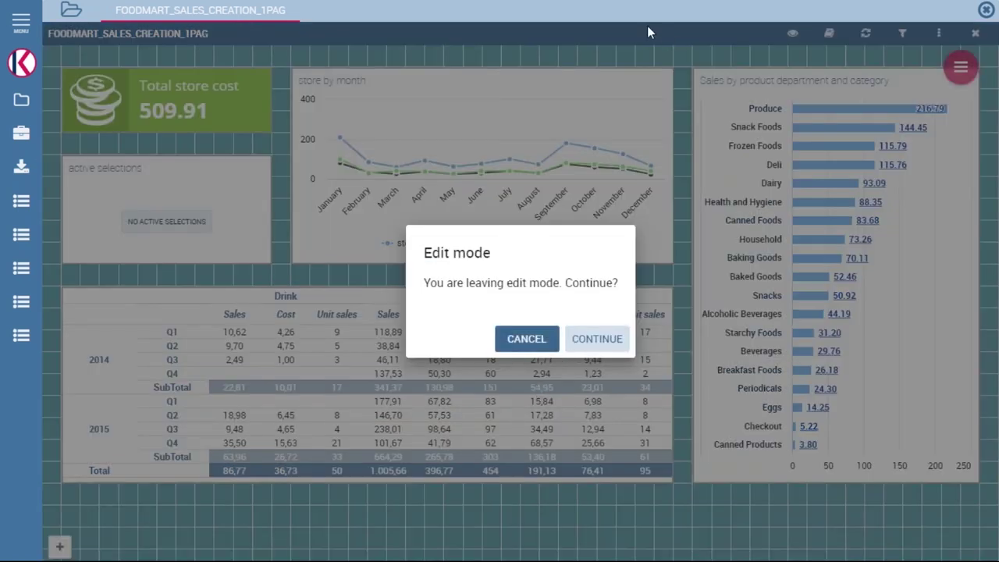
{"action": "key", "text": "F11"}
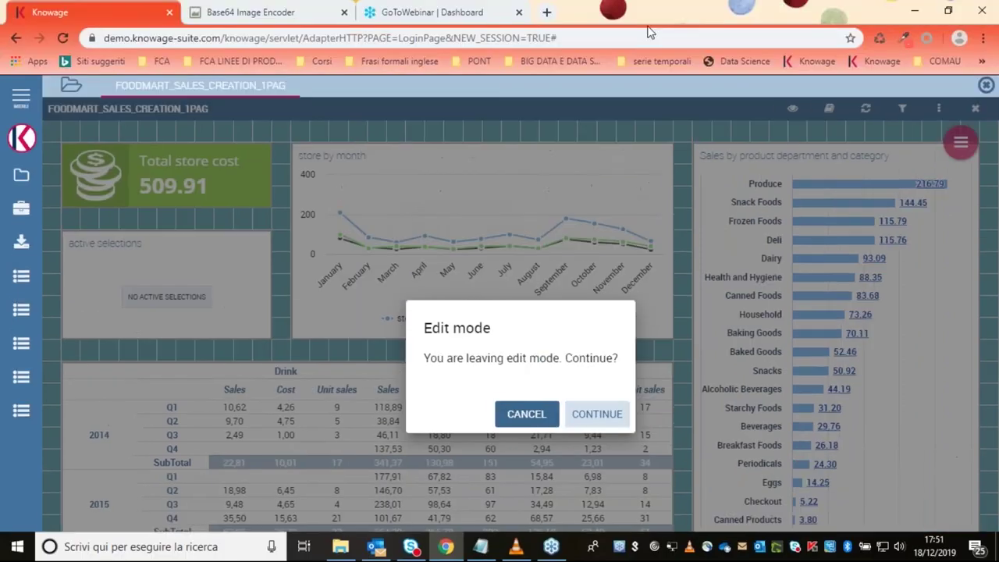
{"action": "left_click", "coordinate": [245, 14]}
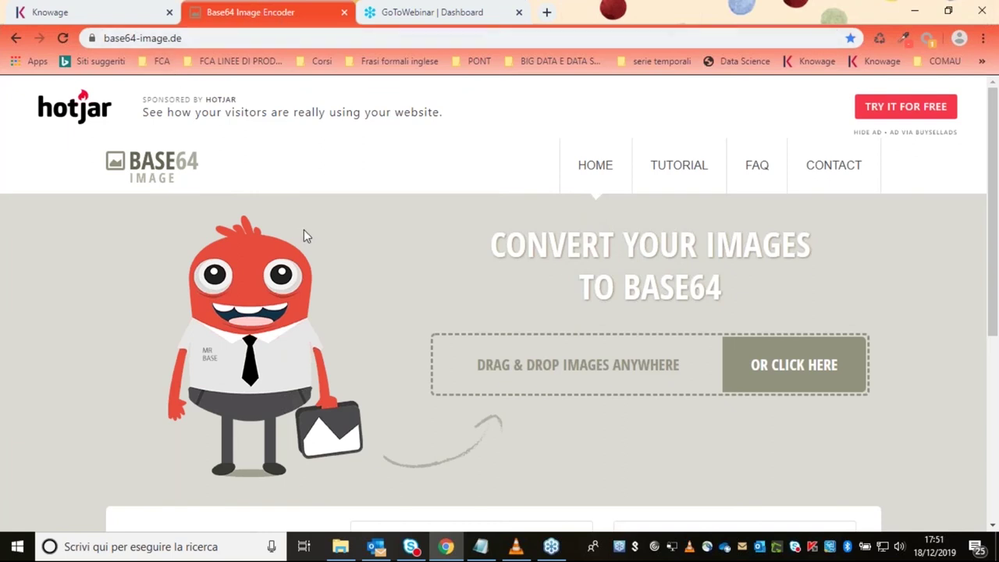
In File Explorer, browse drive C: to the DISCO D > PROGETTI > Progetti_2018_2019 > INTERNI > WEBINAR folder.
{"action": "left_click", "coordinate": [340, 546]}
{"action": "scroll", "coordinate": [63, 446], "scroll_direction": "down", "scroll_amount": 1}
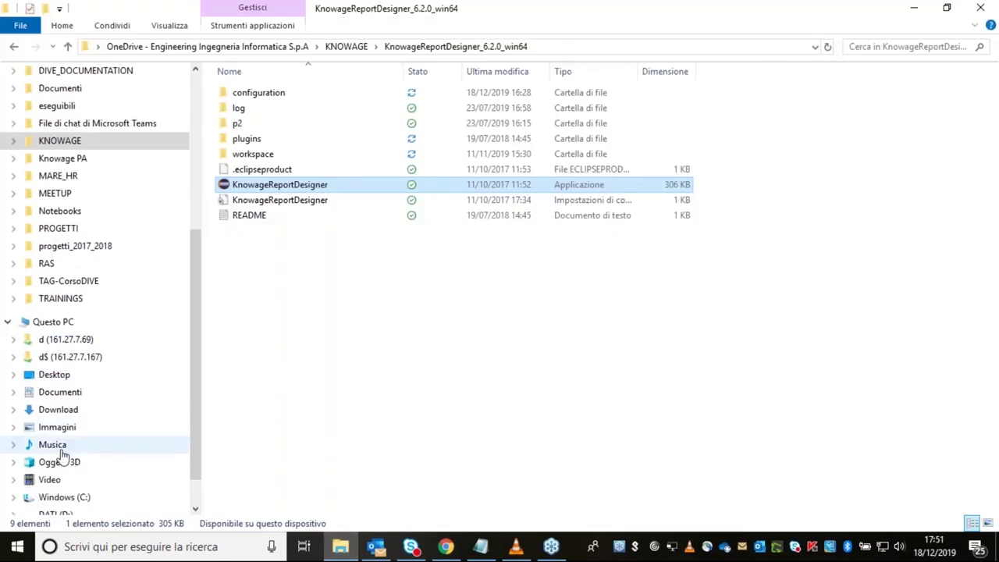
{"action": "left_click", "coordinate": [67, 496]}
{"action": "left_click", "coordinate": [251, 97]}
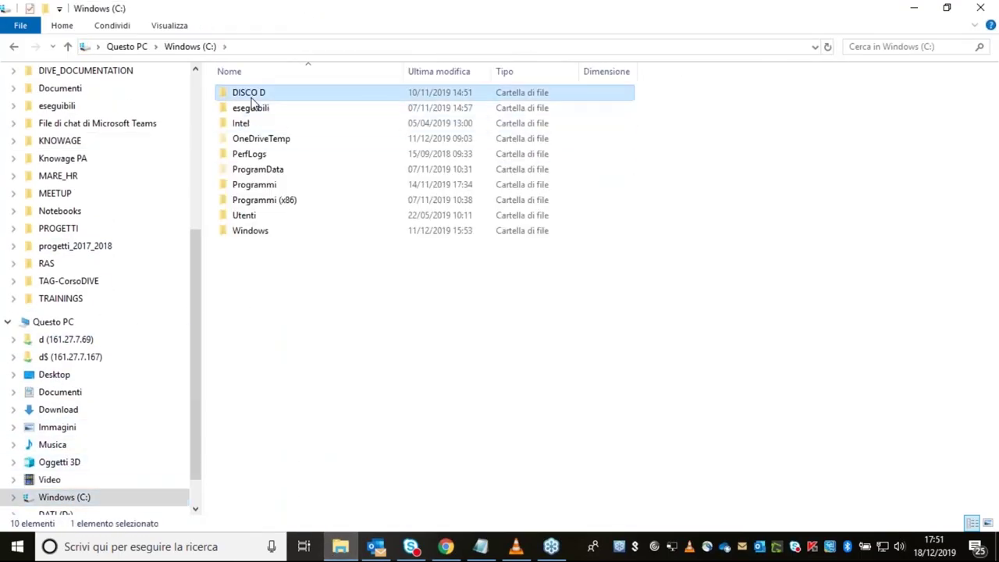
{"action": "double_click", "coordinate": [252, 102]}
{"action": "double_click", "coordinate": [270, 170]}
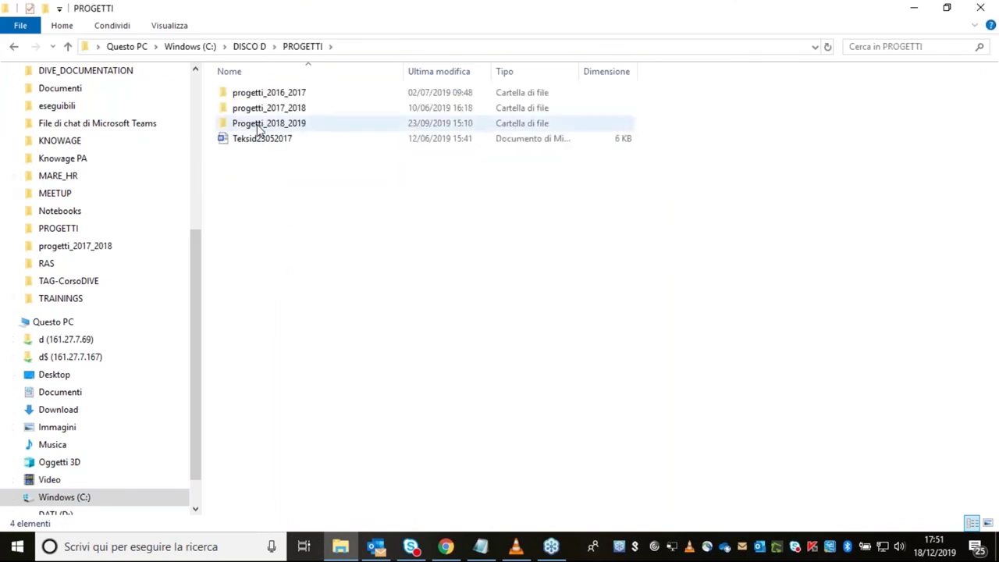
{"action": "double_click", "coordinate": [257, 124]}
{"action": "left_click", "coordinate": [259, 124]}
{"action": "double_click", "coordinate": [253, 108]}
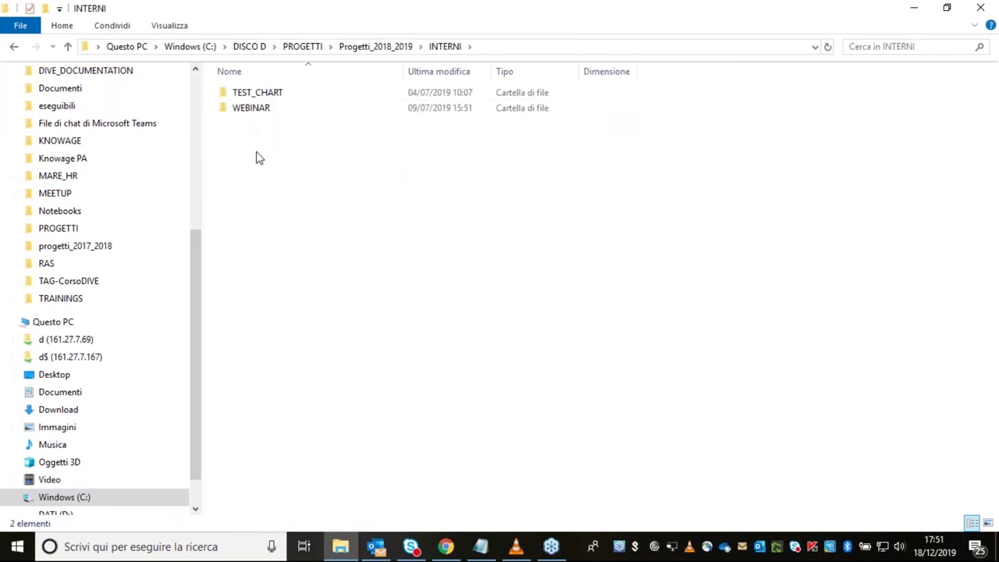
{"action": "double_click", "coordinate": [261, 108]}
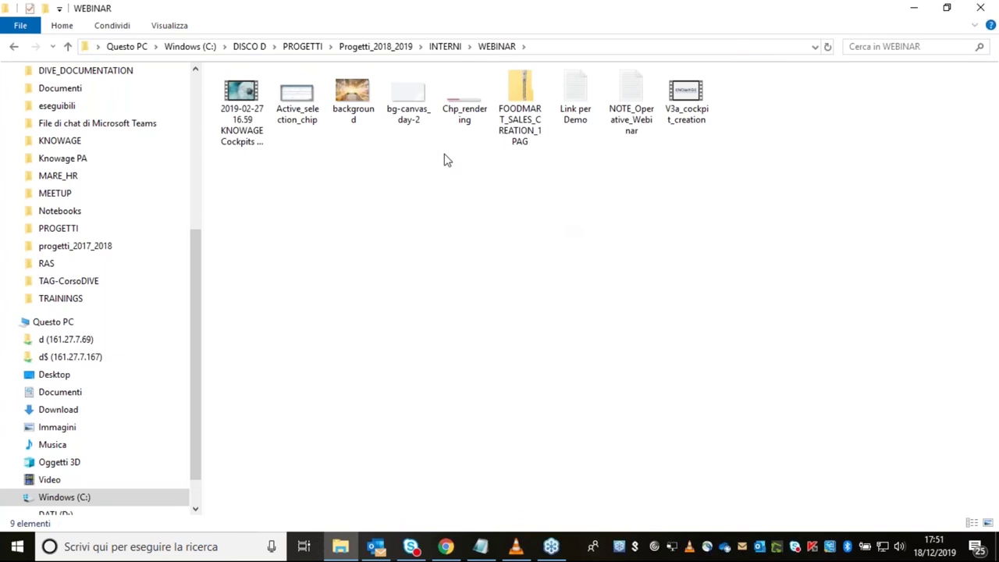
Shrink the folder window to reveal the encoder page and drop the background image file onto it for conversion.
{"action": "left_click", "coordinate": [946, 8]}
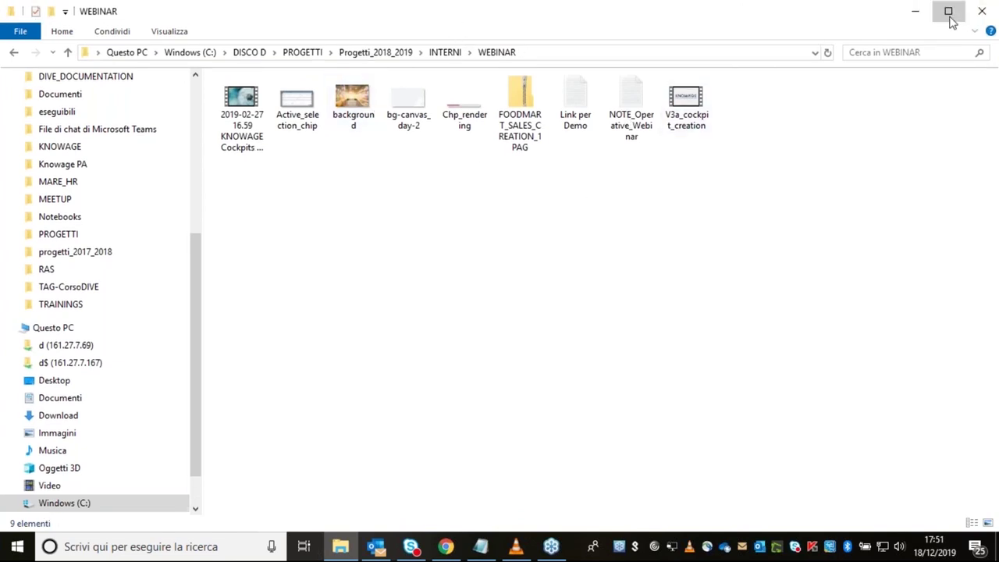
{"action": "left_click_drag", "start_coordinate": [951, 22], "coordinate": [839, 372]}
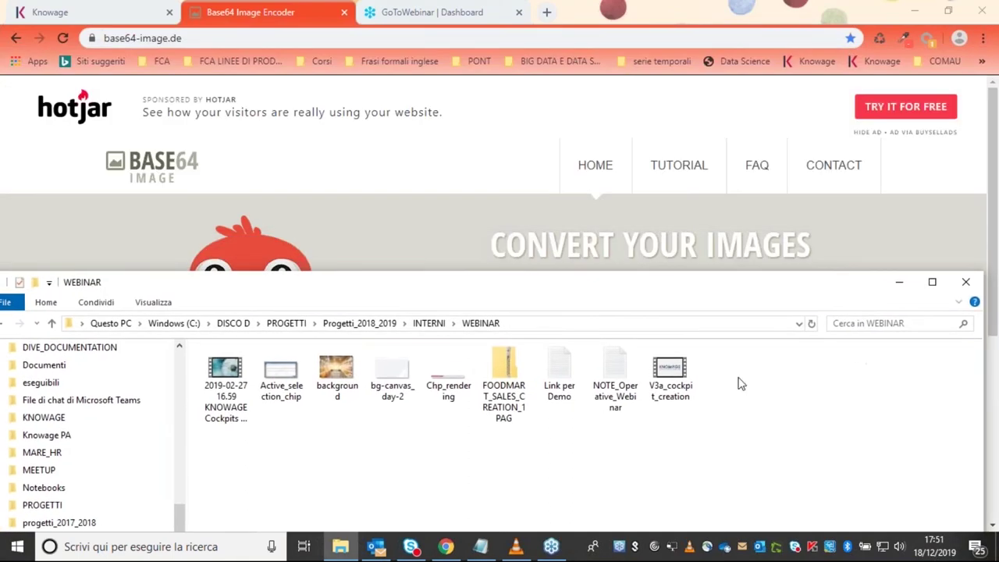
{"action": "left_click_drag", "start_coordinate": [337, 373], "coordinate": [467, 242]}
Show the Base64 code of background.jpg and copy the version for use in <img> elements to the clipboard.
{"action": "scroll", "coordinate": [352, 341], "scroll_direction": "down", "scroll_amount": 4}
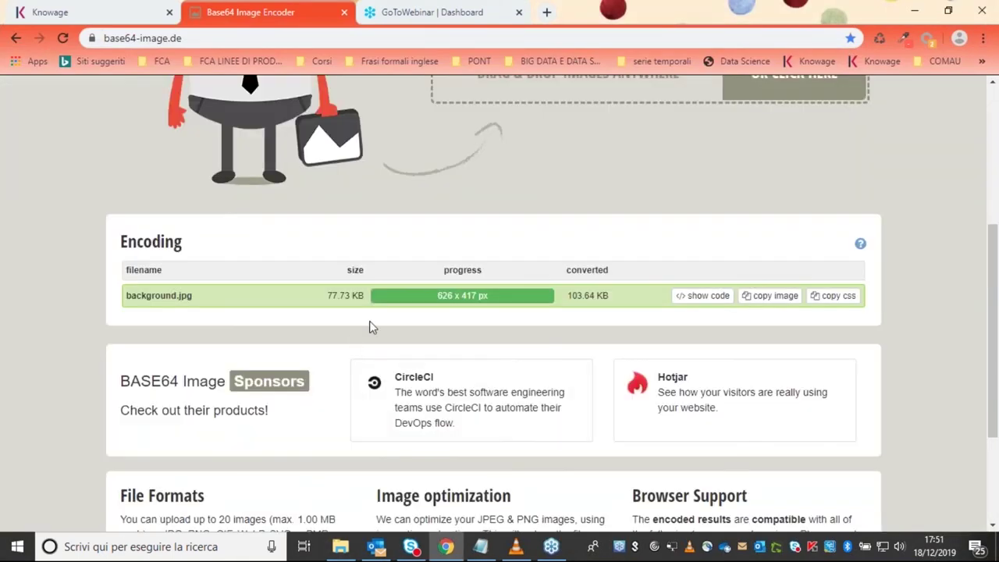
{"action": "left_click", "coordinate": [700, 296]}
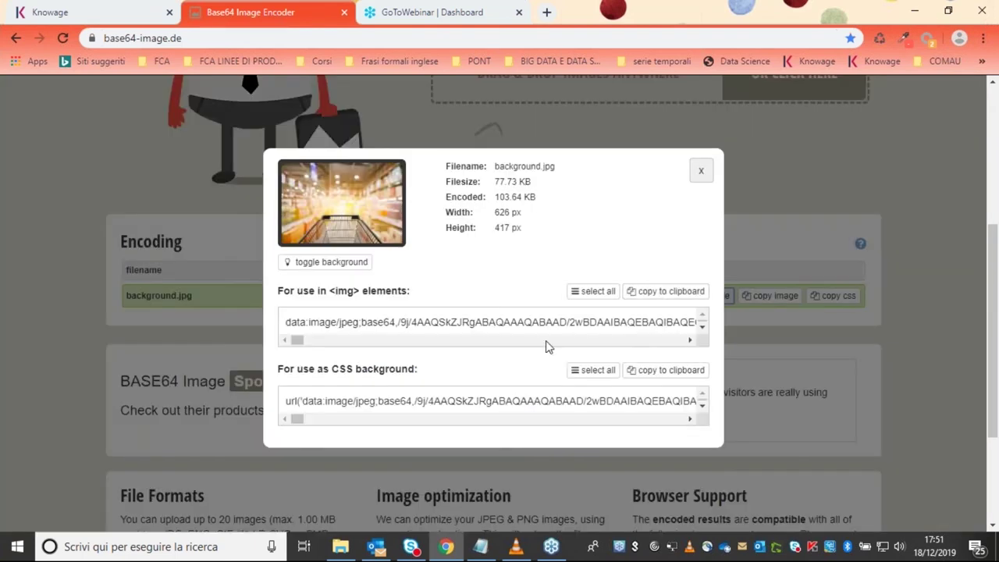
{"action": "left_click", "coordinate": [660, 301]}
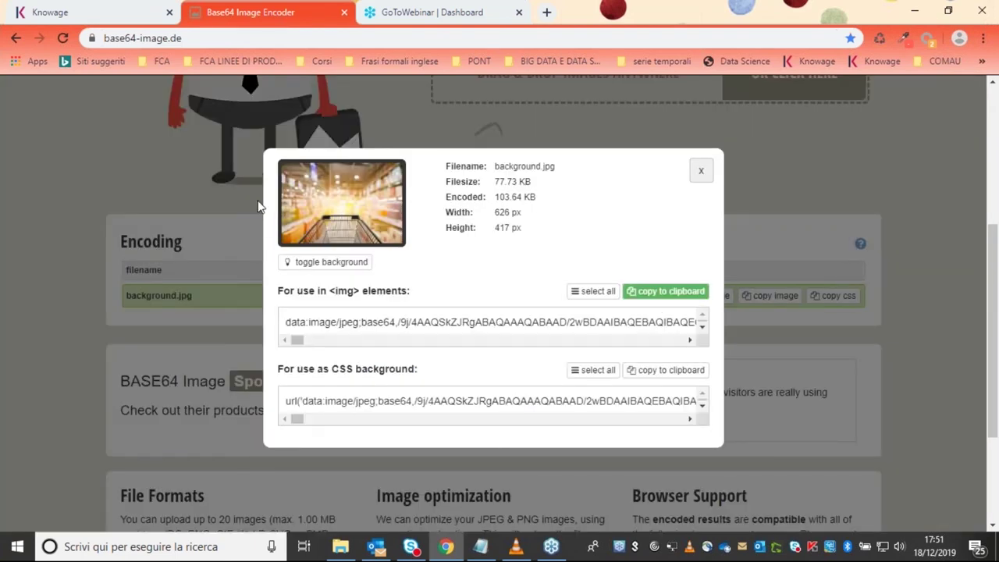
Back in the Knowage cockpit, stay in edit mode and replace the sheets background image URL with the copied Base64 code in the general settings.
{"action": "left_click", "coordinate": [94, 12]}
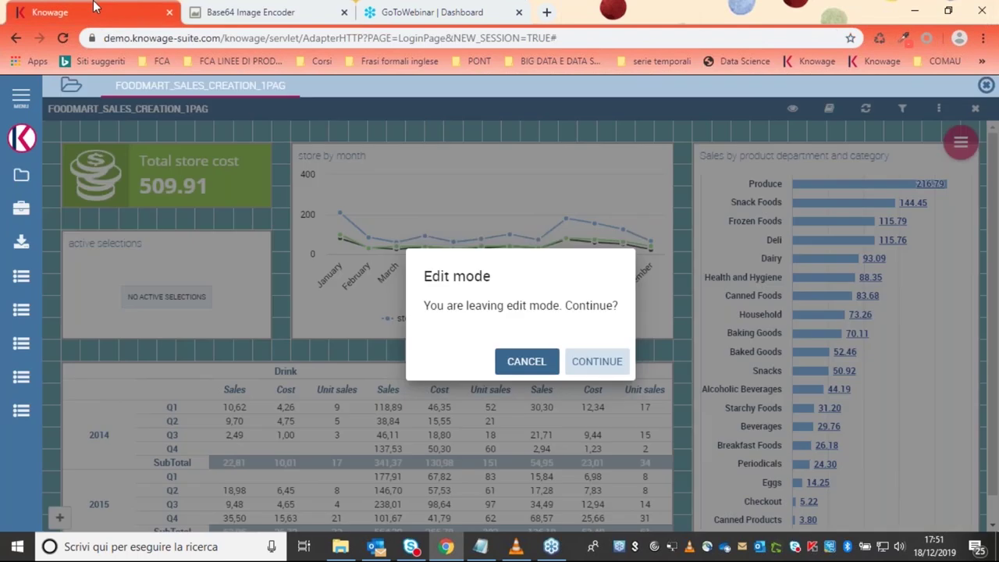
{"action": "left_click", "coordinate": [547, 369]}
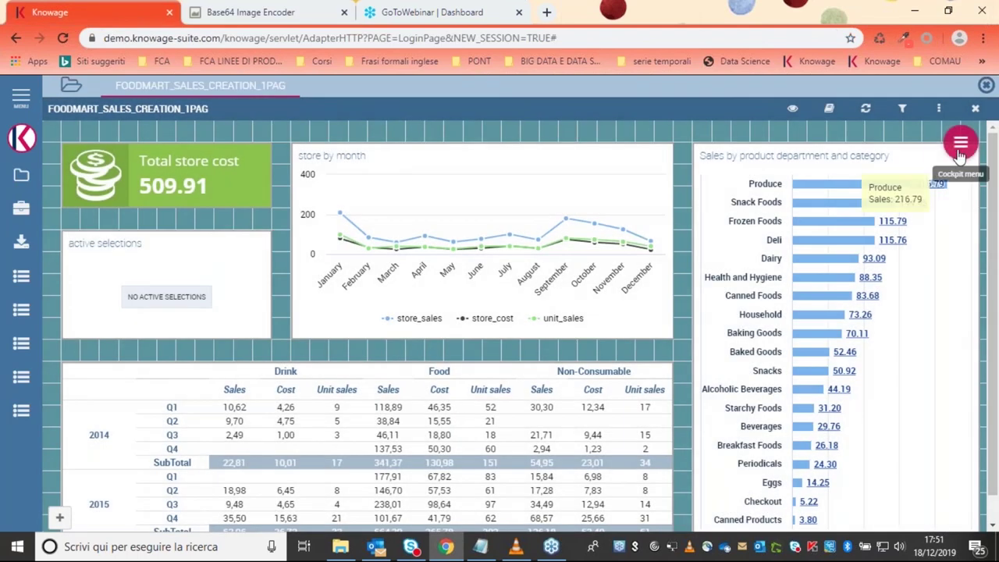
{"action": "left_click", "coordinate": [835, 141]}
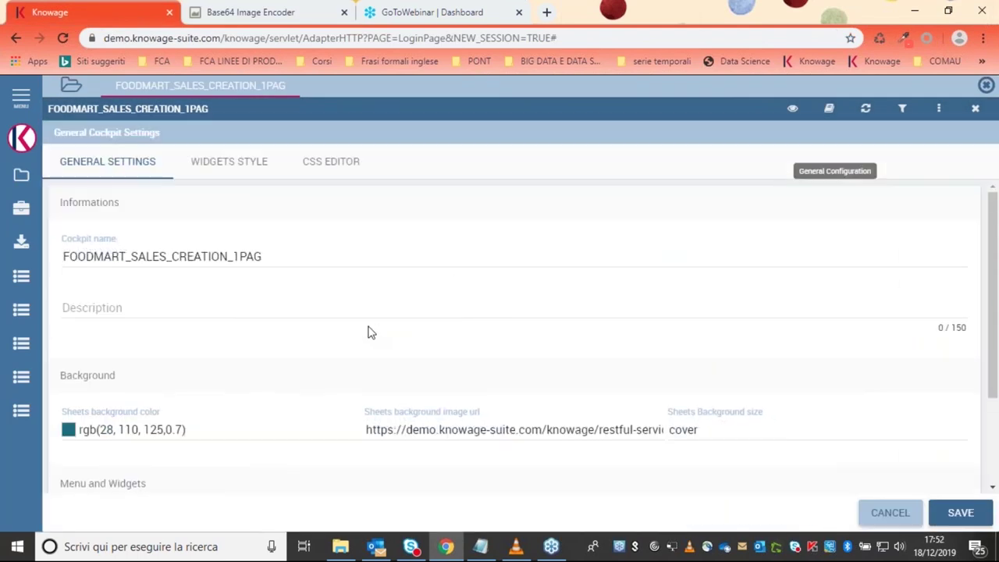
{"action": "left_click", "coordinate": [466, 431]}
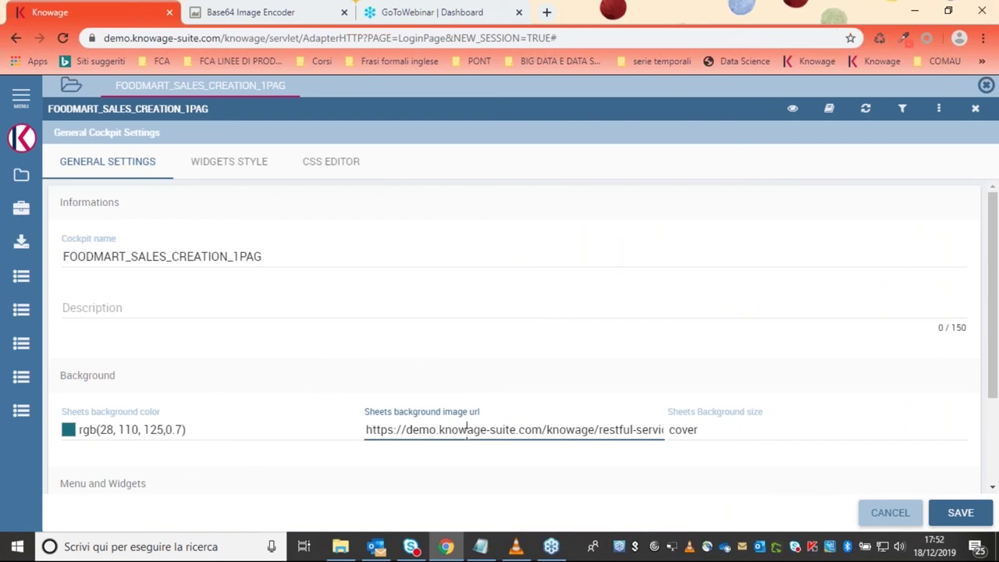
{"action": "key", "text": "ctrl+a"}
{"action": "key", "text": "BackSpace"}
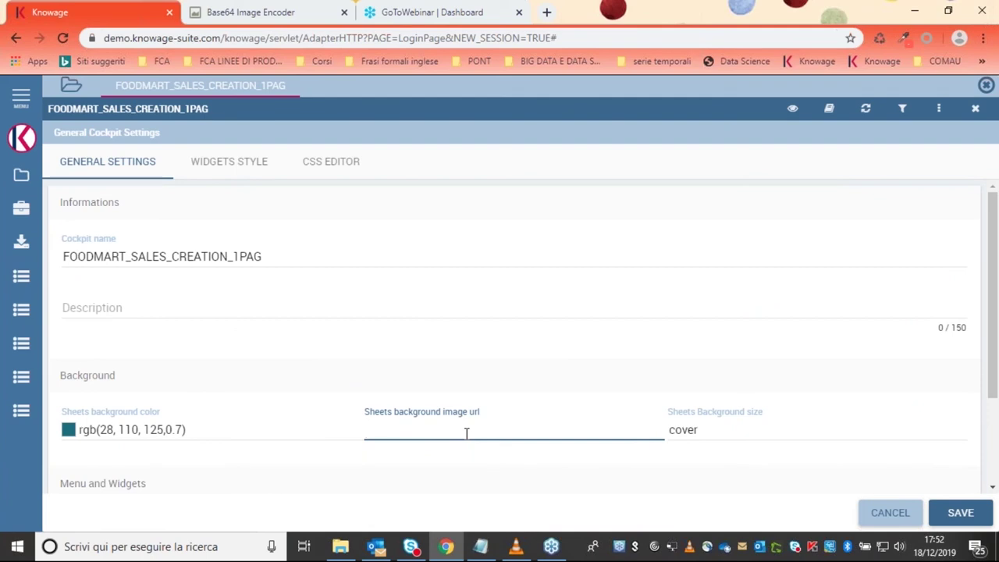
{"action": "key", "text": "ctrl+v"}
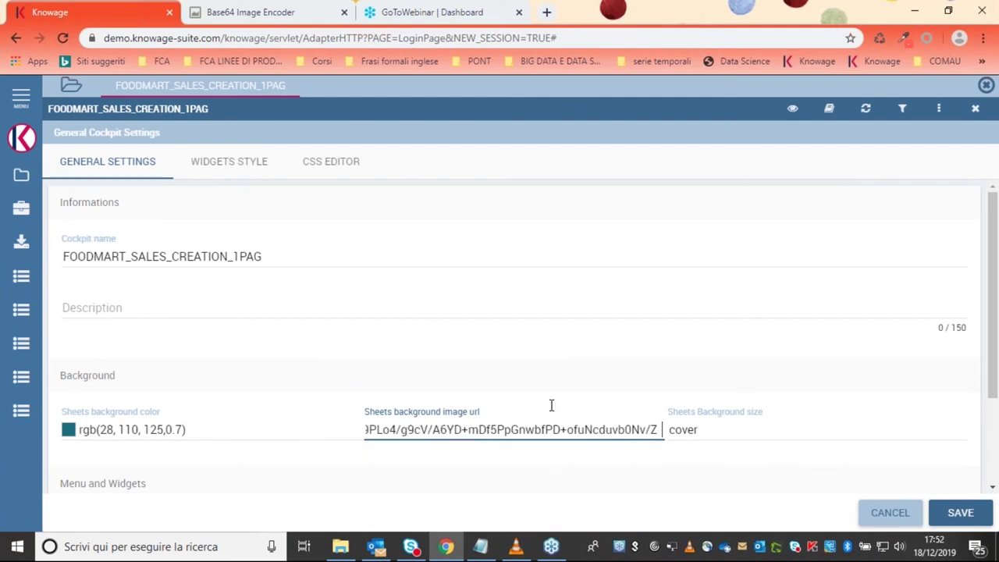
Clear the sheets background size, save the settings and the cockpit, and leave edit mode to preview the Base64 background.
{"action": "left_click", "coordinate": [705, 430]}
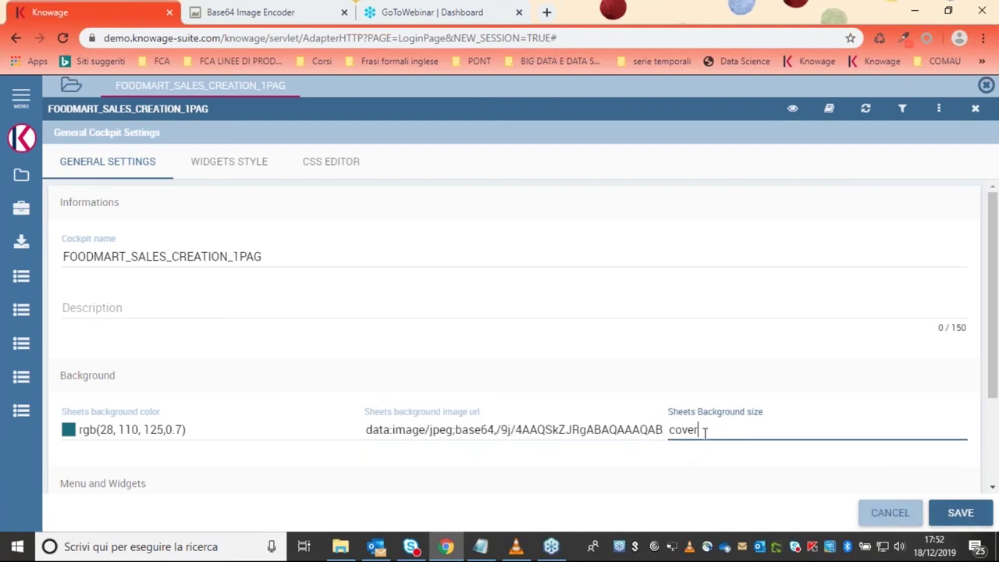
{"action": "left_click_drag", "start_coordinate": [705, 430], "coordinate": [656, 429]}
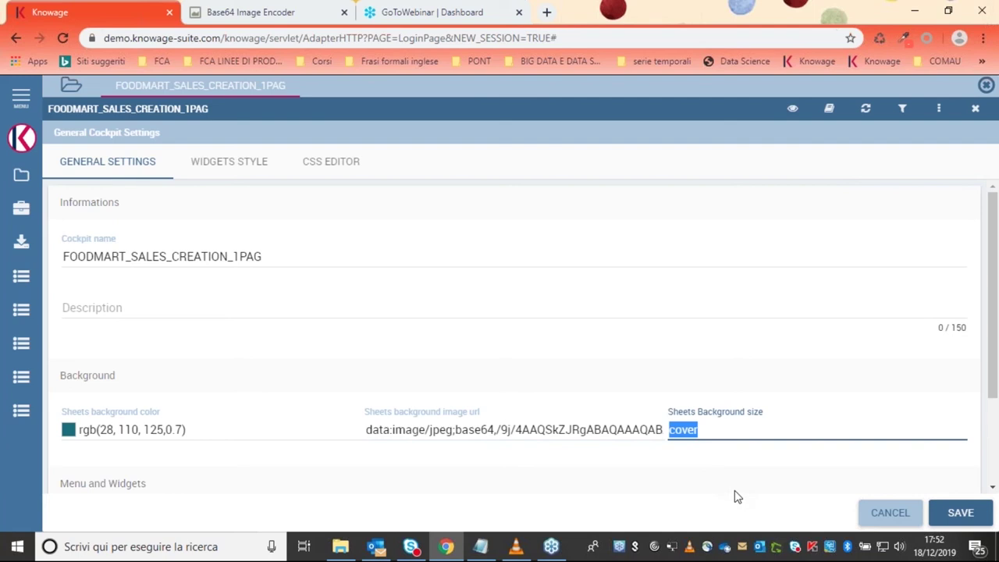
{"action": "key", "text": "BackSpace"}
{"action": "left_click", "coordinate": [961, 512]}
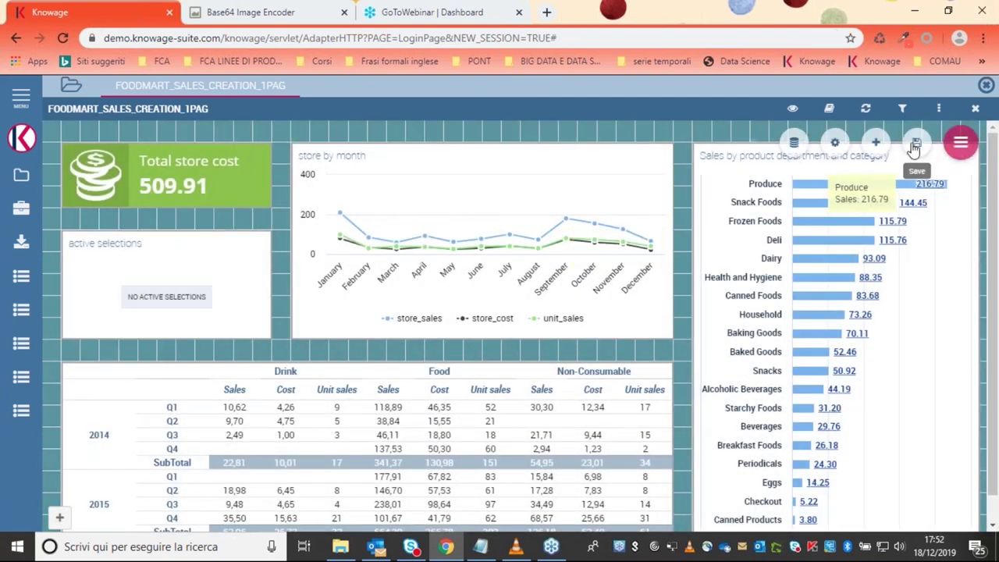
{"action": "left_click", "coordinate": [792, 109]}
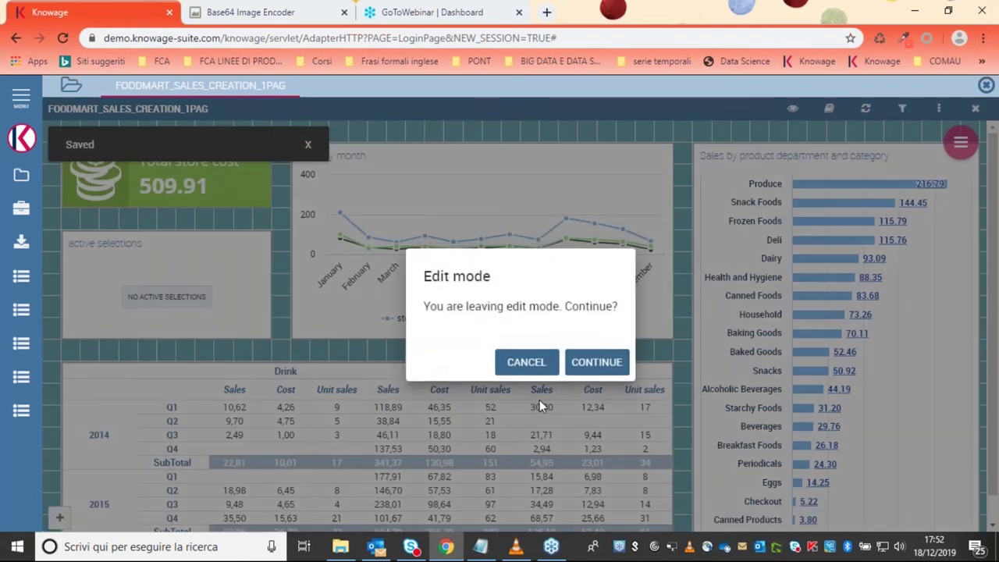
{"action": "left_click", "coordinate": [597, 362]}
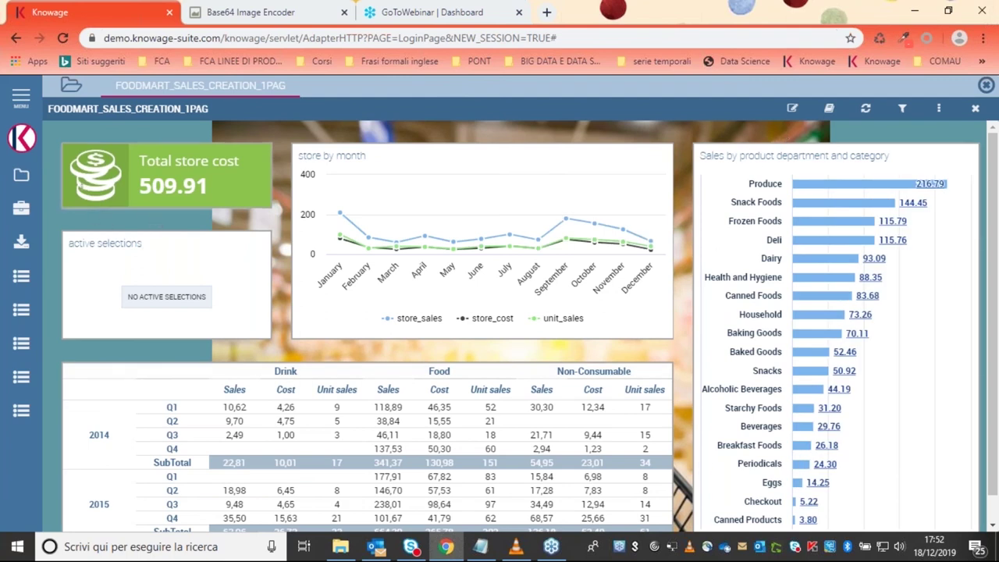
In edit mode, remove the sheets background color, set the background size to cover, save the cockpit and return to view mode.
{"action": "left_click", "coordinate": [793, 109]}
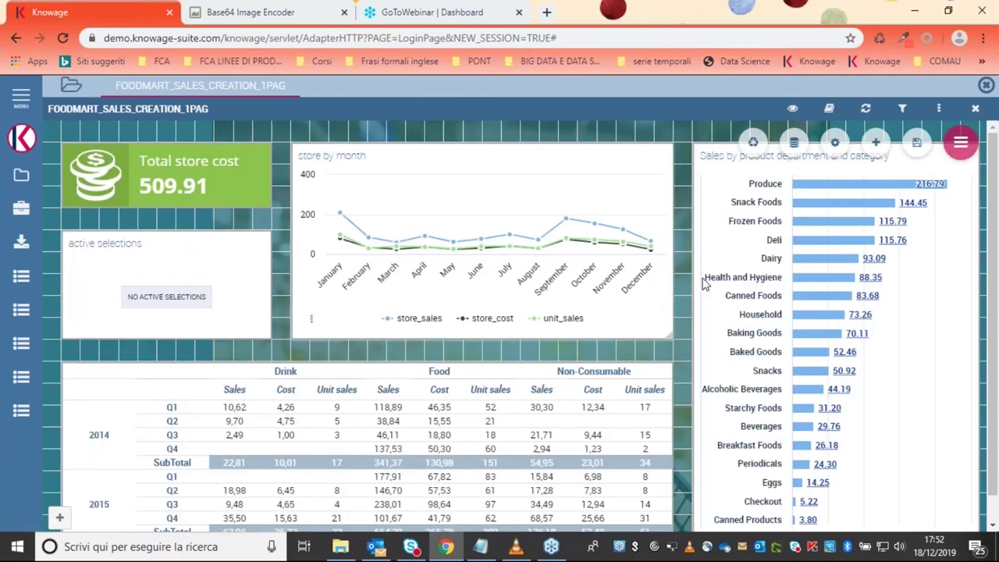
{"action": "left_click", "coordinate": [793, 145]}
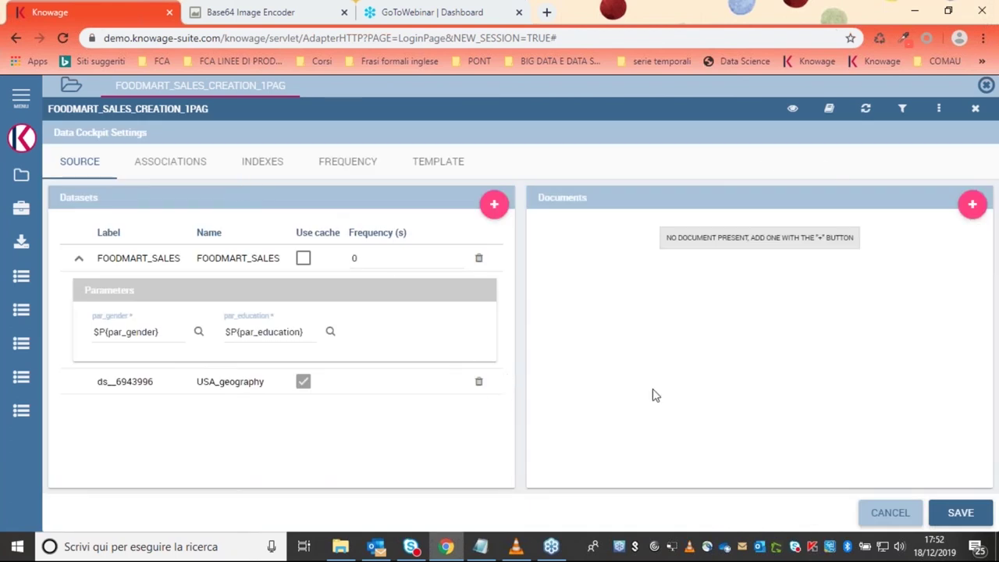
{"action": "left_click", "coordinate": [899, 506]}
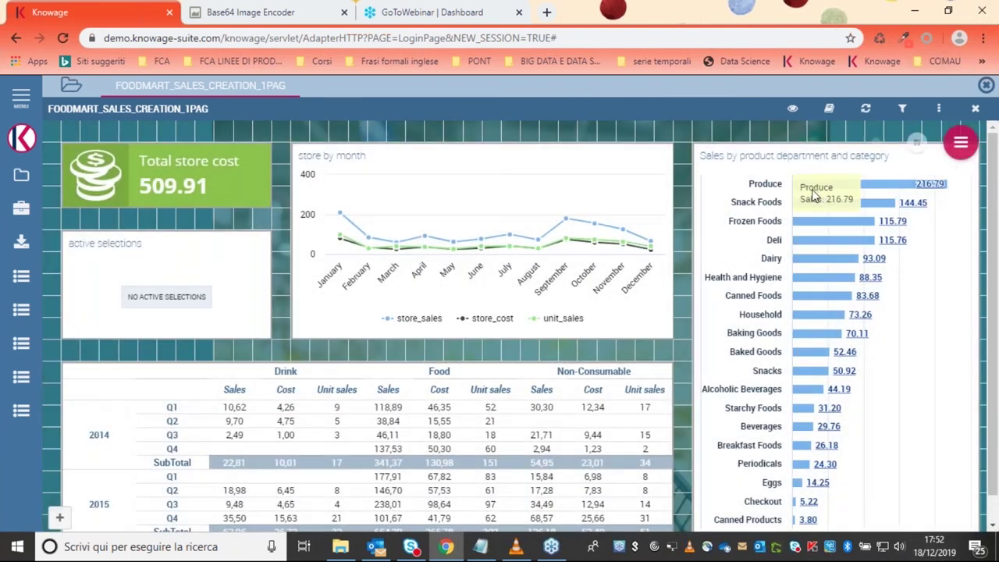
{"action": "left_click", "coordinate": [831, 145]}
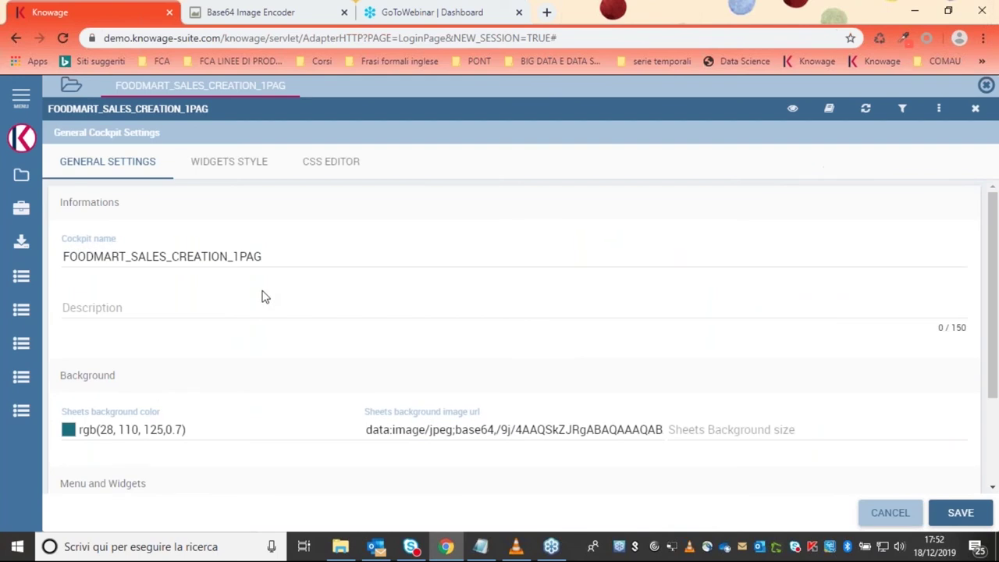
{"action": "left_click_drag", "start_coordinate": [199, 430], "coordinate": [49, 434]}
{"action": "key", "text": "BackSpace"}
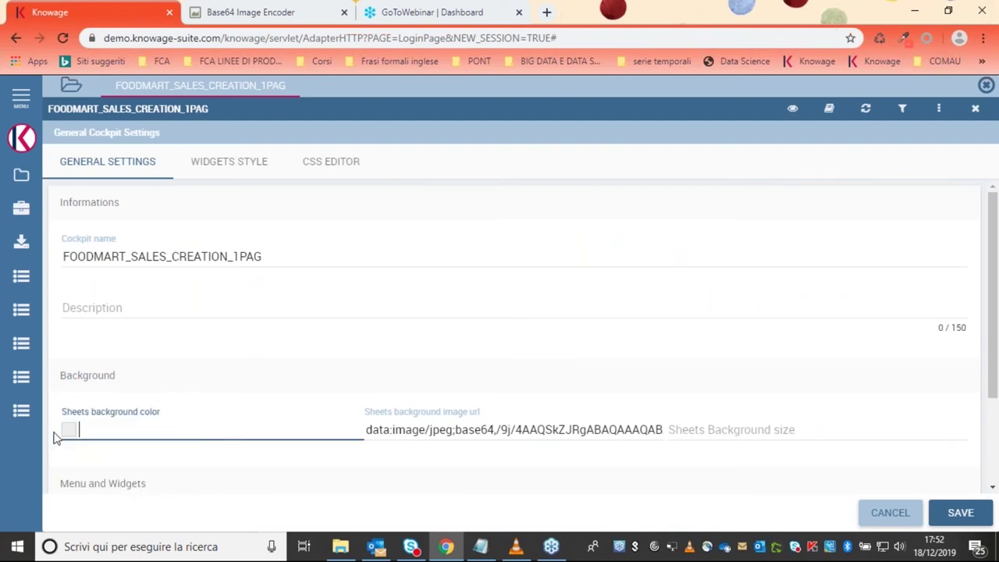
{"action": "left_click", "coordinate": [704, 428]}
{"action": "type", "text": "cover"}
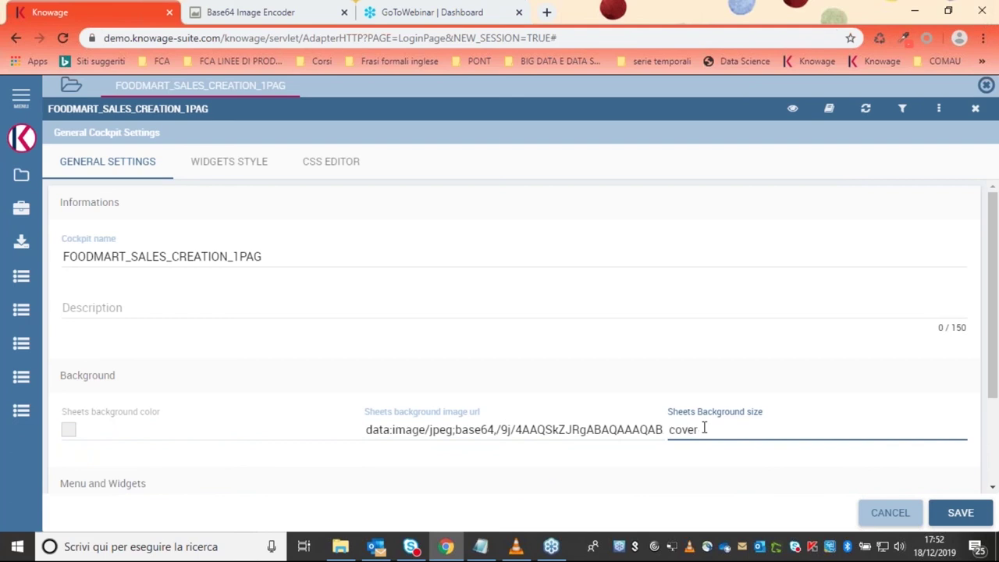
{"action": "left_click", "coordinate": [960, 514]}
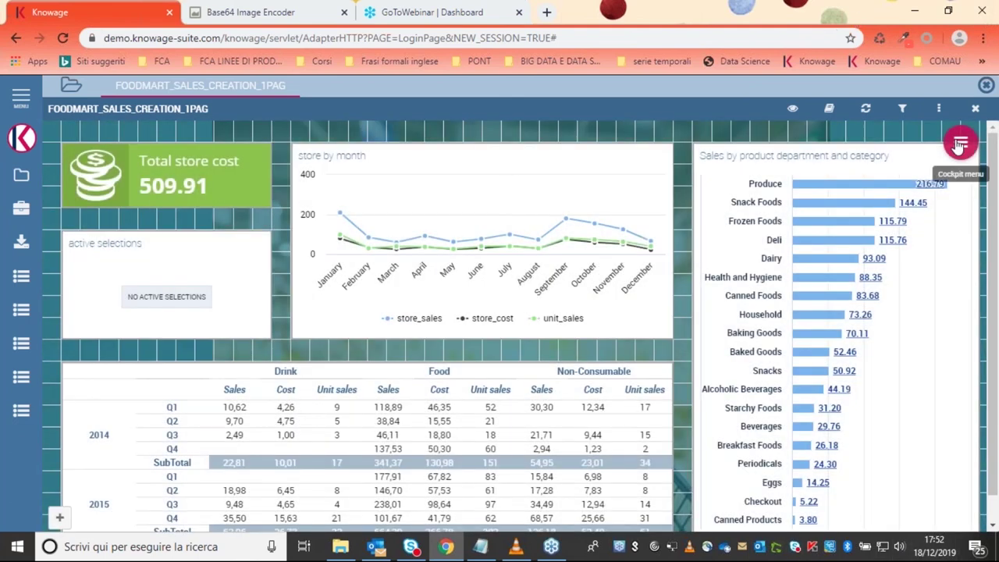
{"action": "left_click", "coordinate": [792, 109]}
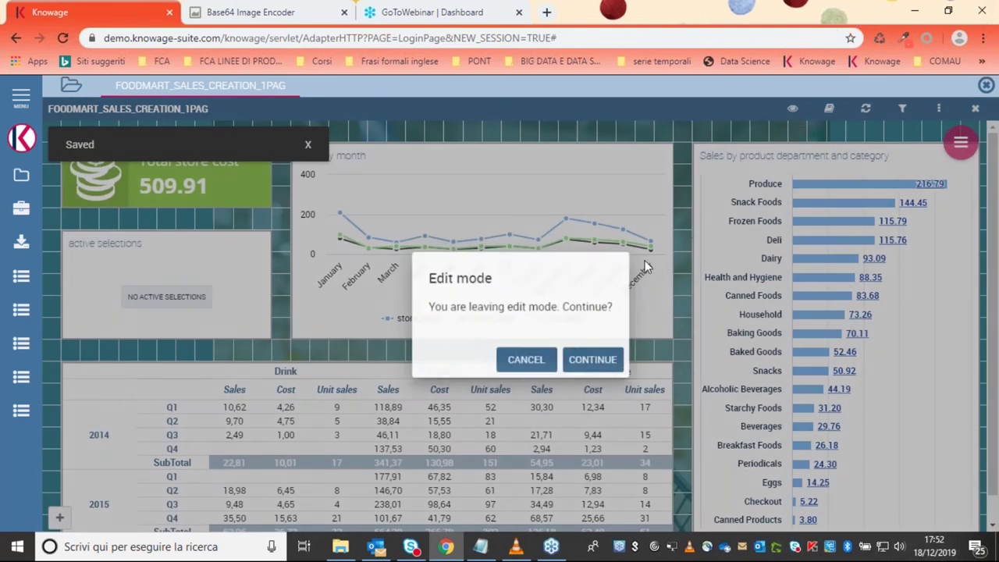
{"action": "left_click", "coordinate": [591, 357]}
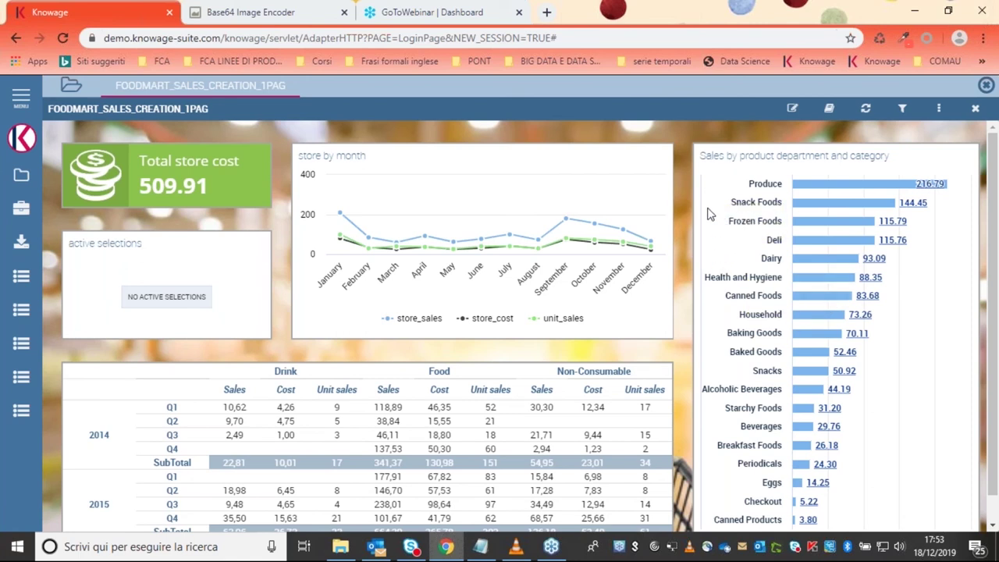
Return to edit mode and enable small shadows for all widgets in the cockpit's general widget style settings.
{"action": "left_click", "coordinate": [792, 109]}
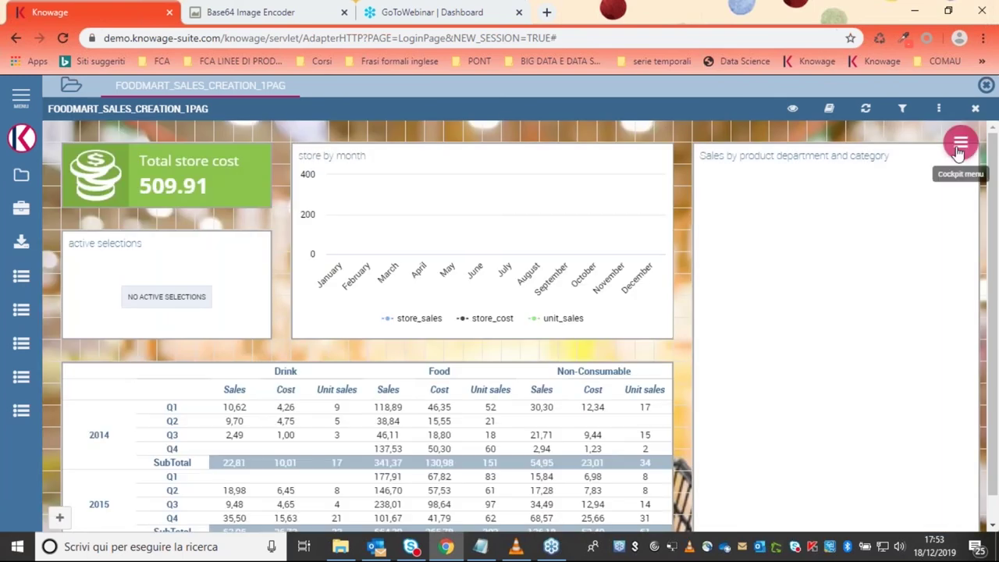
{"action": "left_click", "coordinate": [835, 142]}
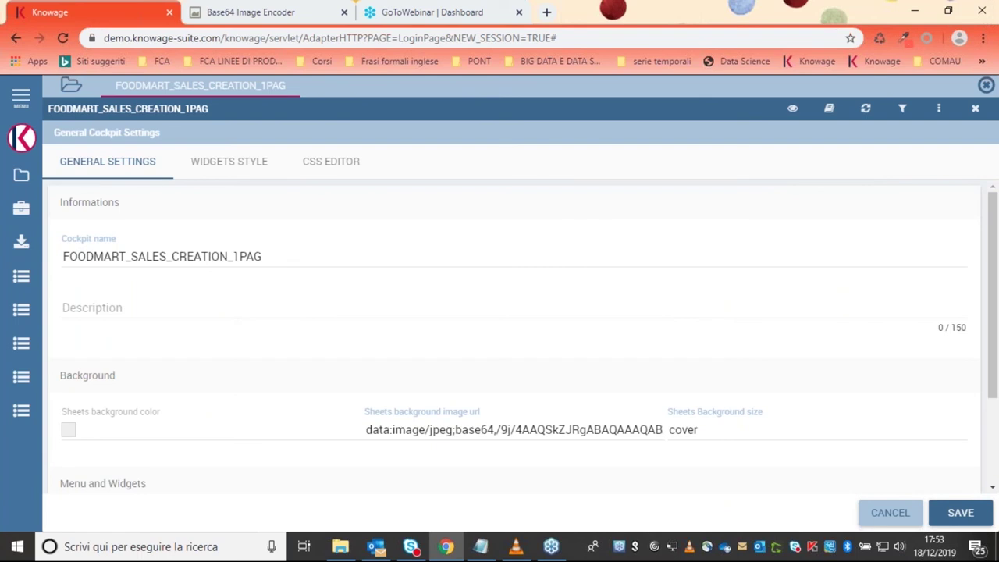
{"action": "left_click", "coordinate": [247, 162]}
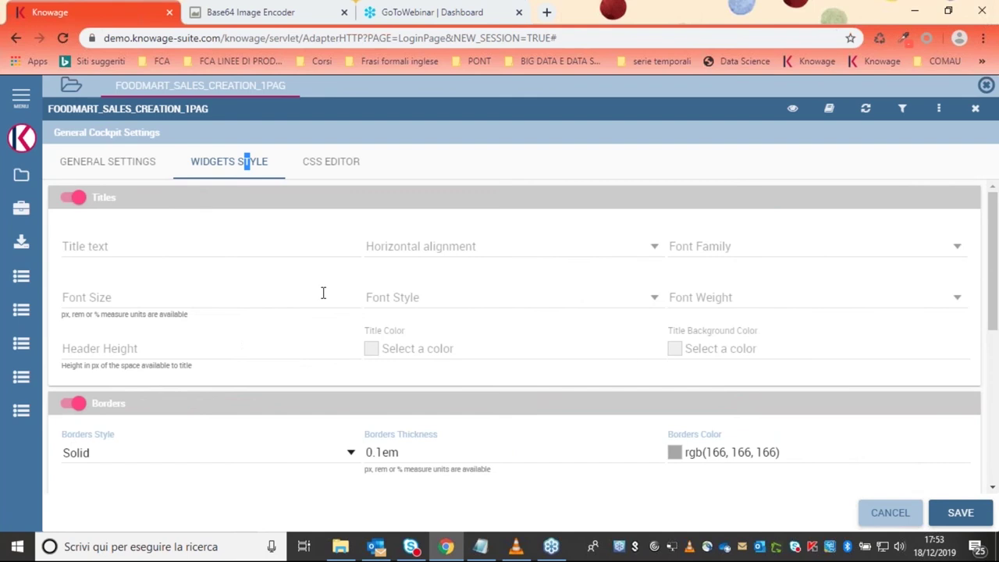
{"action": "scroll", "coordinate": [323, 292], "scroll_direction": "down", "scroll_amount": 10}
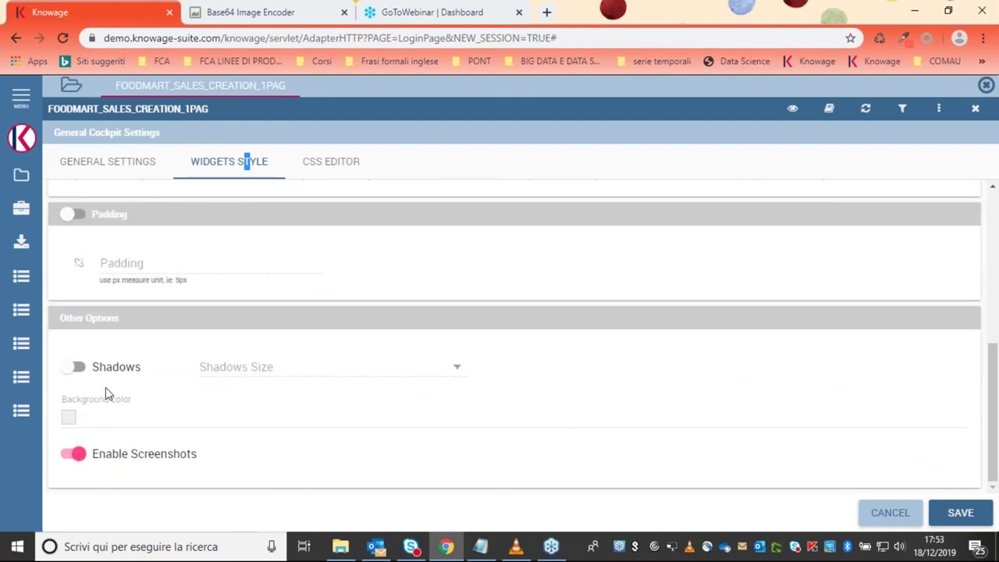
{"action": "left_click", "coordinate": [107, 373]}
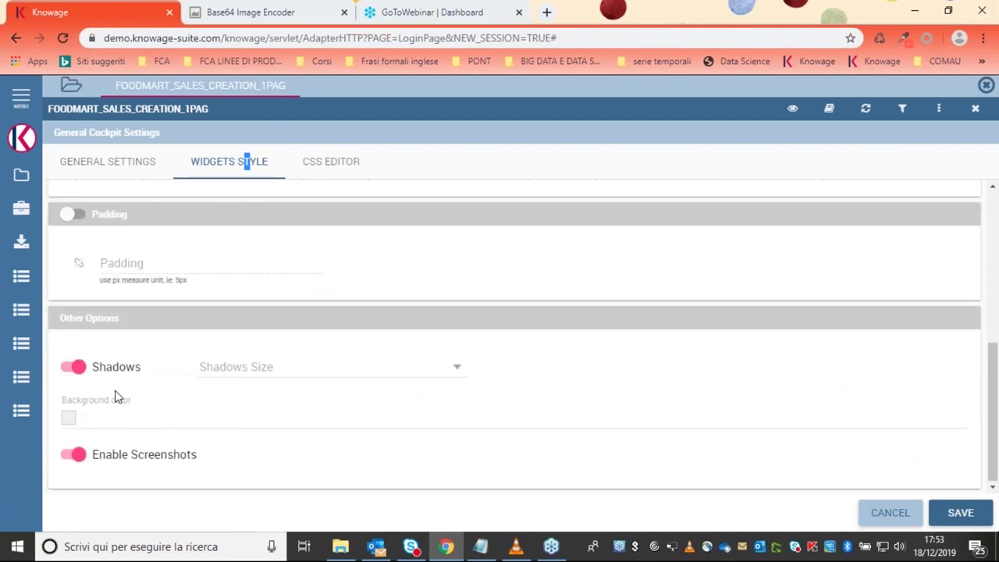
{"action": "left_click", "coordinate": [227, 373]}
{"action": "left_click", "coordinate": [213, 367]}
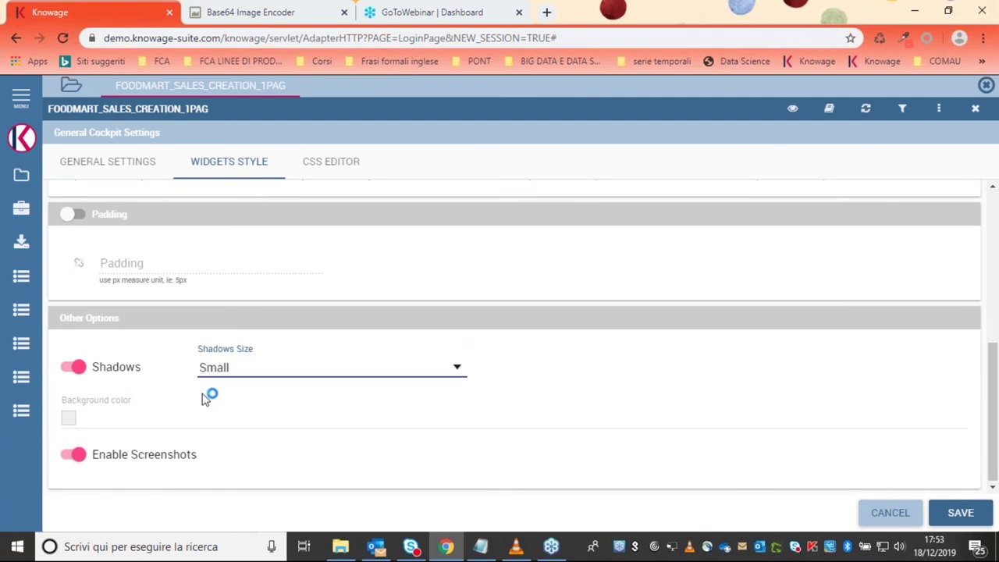
Remove the color and thickness values from the widget borders, leaving the border style on Solid.
{"action": "scroll", "coordinate": [177, 332], "scroll_direction": "up", "scroll_amount": 5}
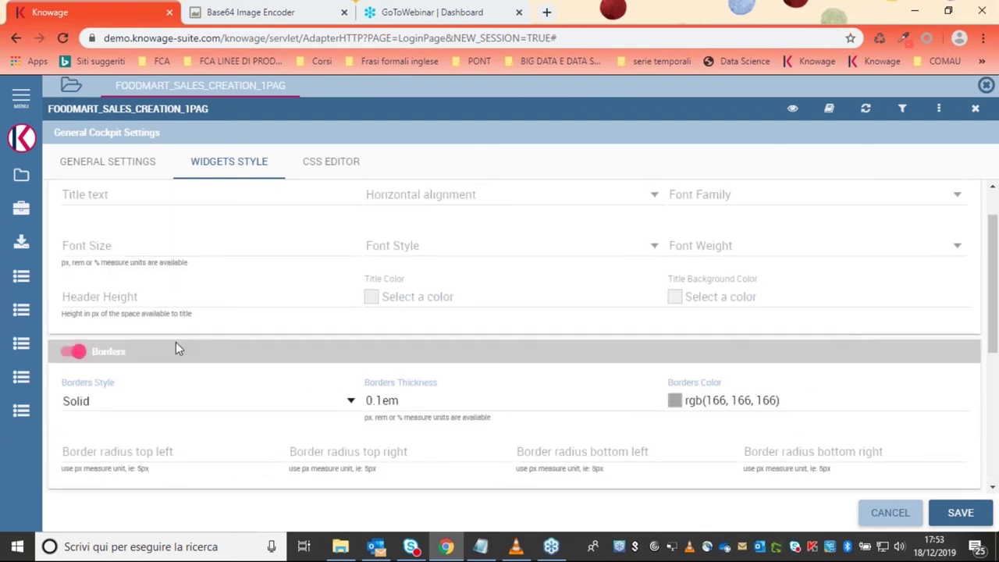
{"action": "scroll", "coordinate": [175, 342], "scroll_direction": "down", "scroll_amount": 1}
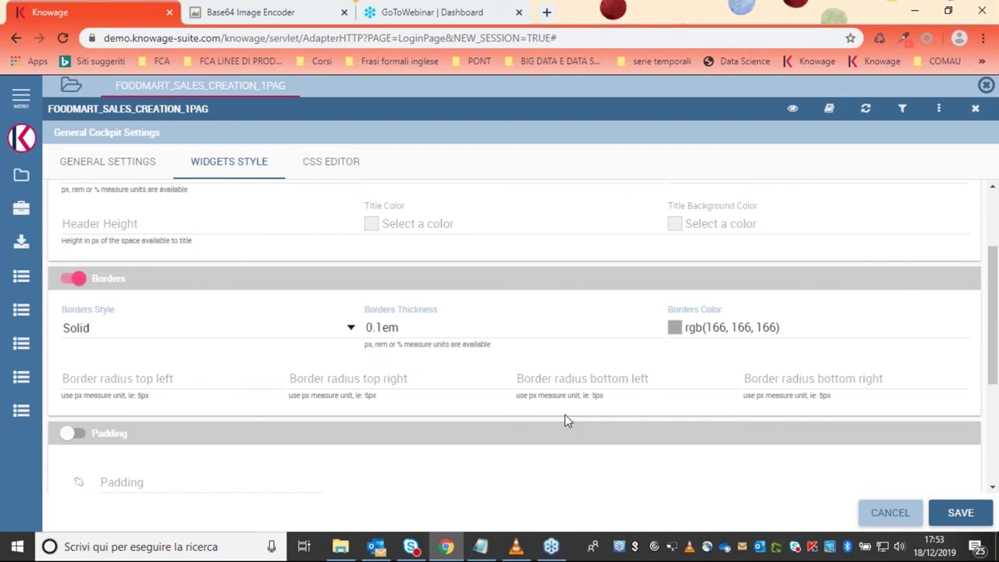
{"action": "left_click", "coordinate": [795, 330]}
{"action": "left_click_drag", "start_coordinate": [795, 330], "coordinate": [681, 334]}
{"action": "key", "text": "BackSpace"}
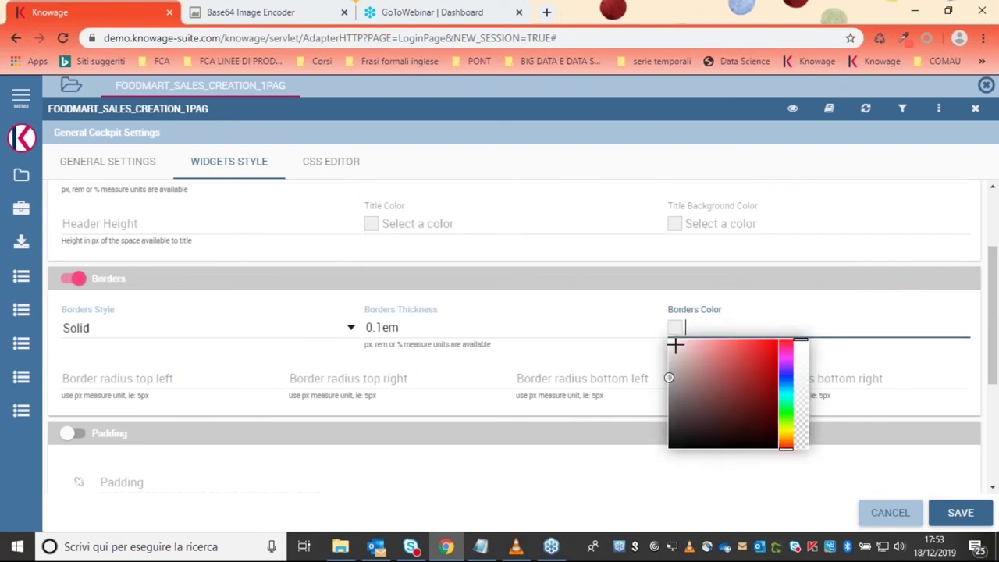
{"action": "left_click_drag", "start_coordinate": [419, 335], "coordinate": [326, 330]}
{"action": "key", "text": "BackSpace"}
Set the widget border radius to 5px for all four corners.
{"action": "left_click", "coordinate": [116, 379]}
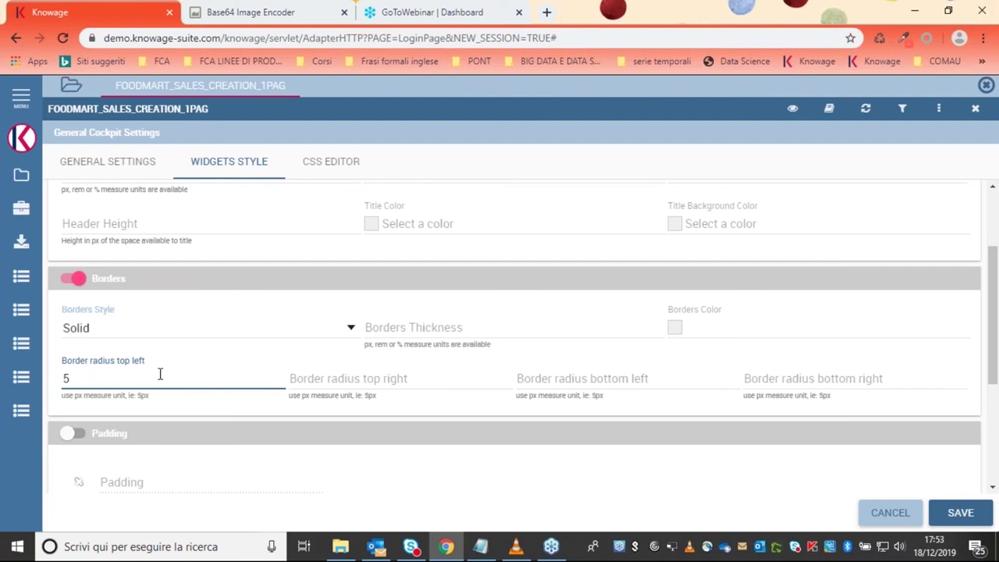
{"action": "left_click_drag", "start_coordinate": [159, 374], "coordinate": [64, 377]}
{"action": "key", "text": "ctrl+c"}
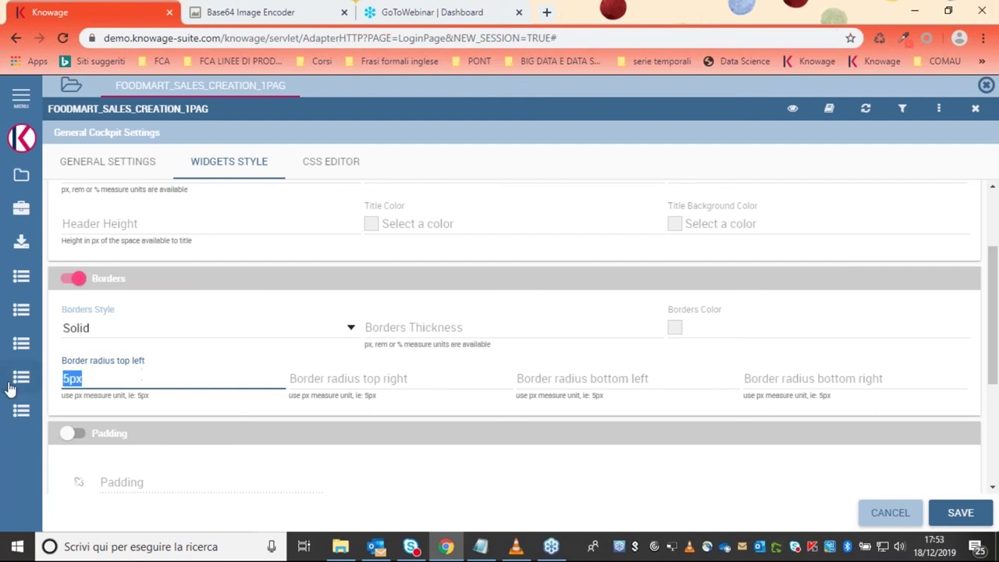
{"action": "left_click", "coordinate": [321, 379]}
{"action": "key", "text": "ctrl+v"}
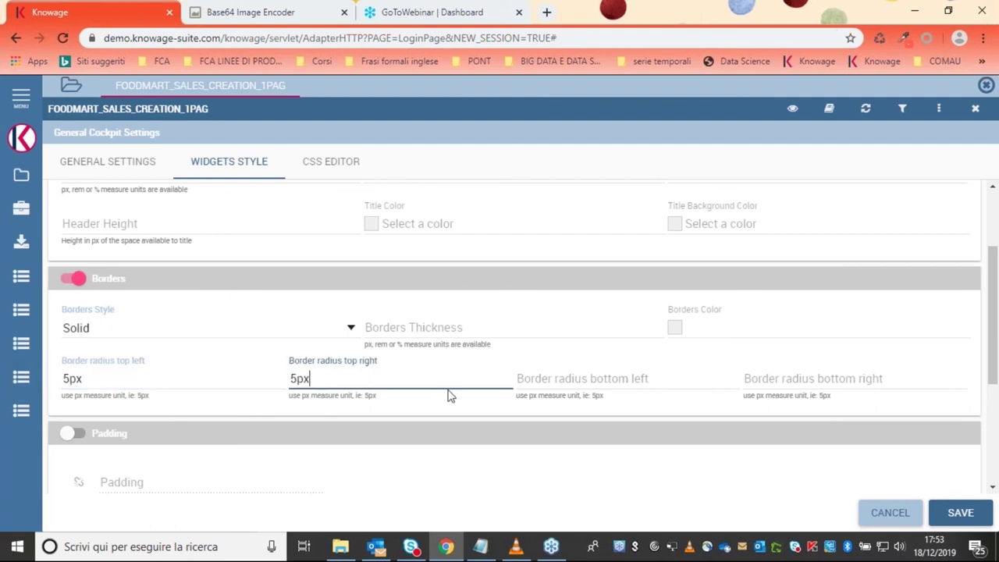
{"action": "left_click", "coordinate": [584, 380]}
{"action": "key", "text": "ctrl+v"}
{"action": "left_click", "coordinate": [747, 383]}
{"action": "key", "text": "ctrl+v"}
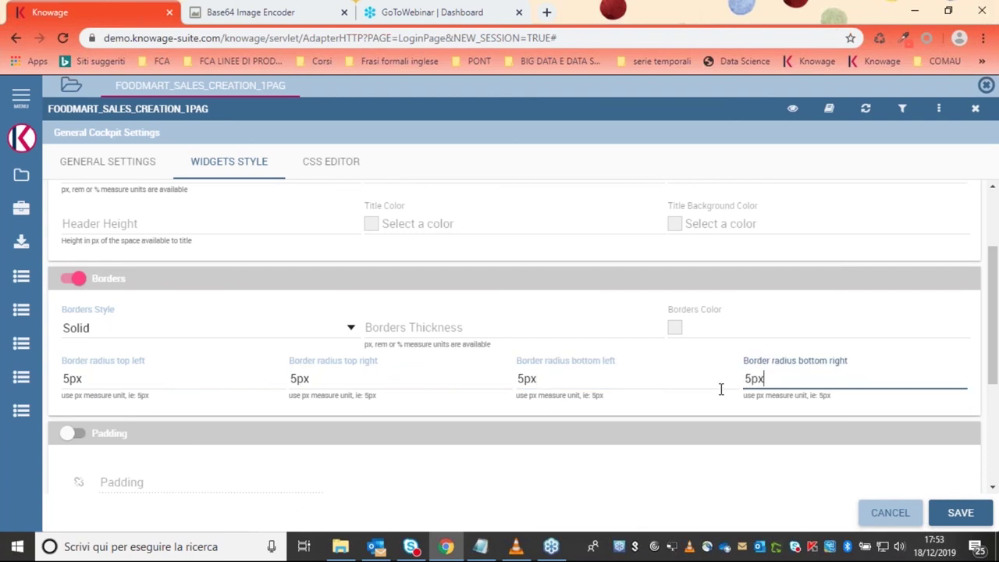
Set the widgets' background color to transparent, save the general settings and check the cockpit sheet.
{"action": "scroll", "coordinate": [591, 328], "scroll_direction": "down", "scroll_amount": 1}
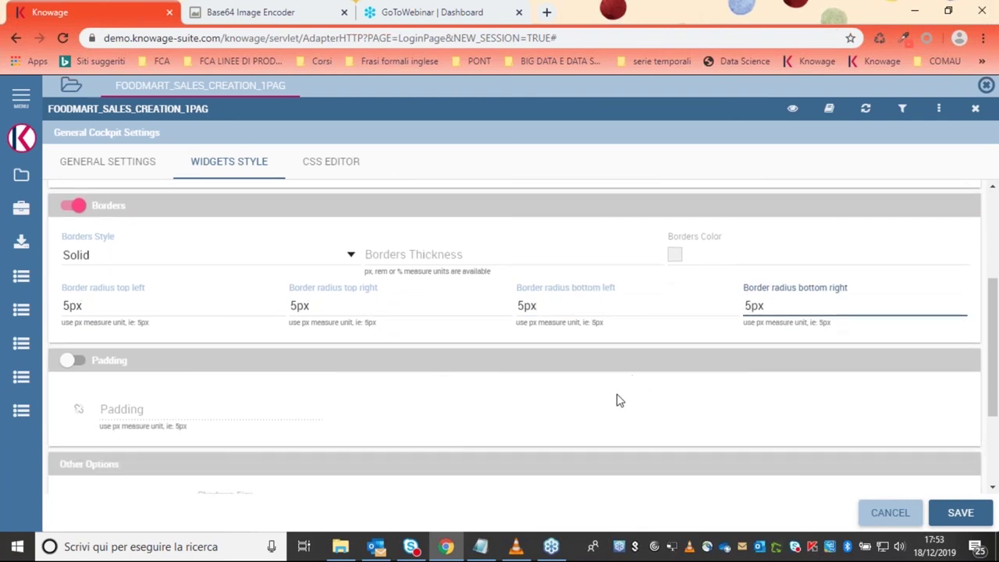
{"action": "scroll", "coordinate": [197, 405], "scroll_direction": "down", "scroll_amount": 2}
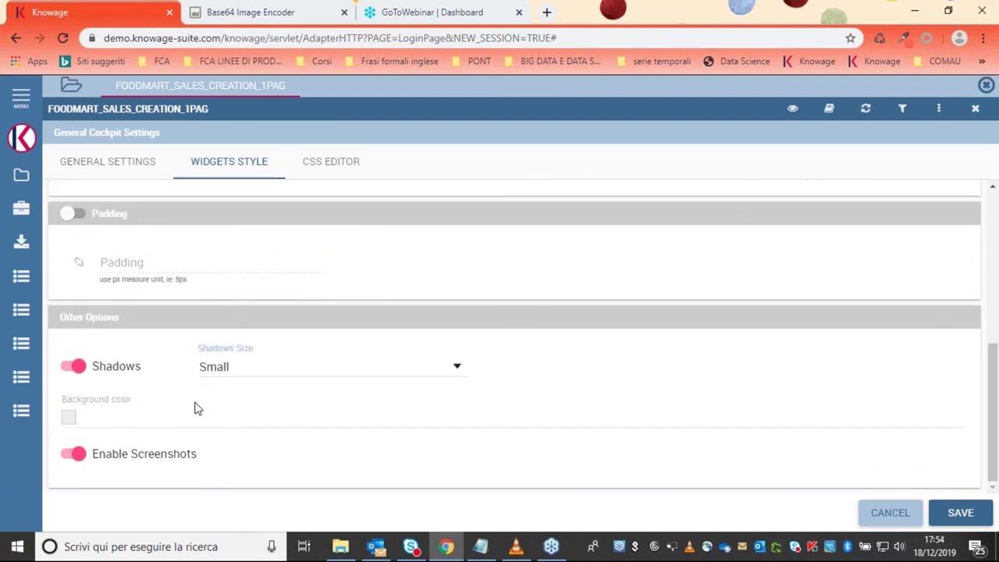
{"action": "left_click", "coordinate": [130, 422]}
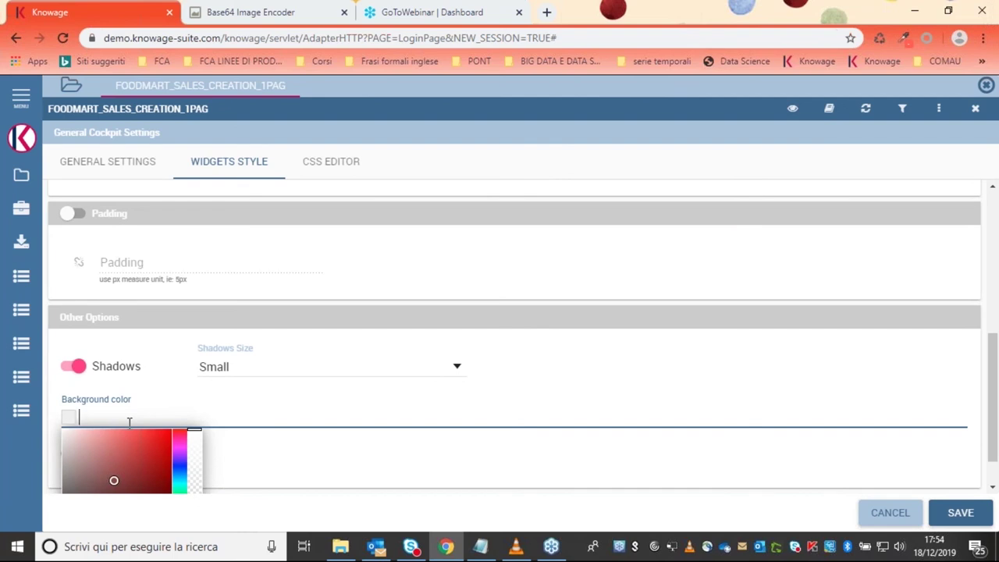
{"action": "type", "text": "trnsparent"}
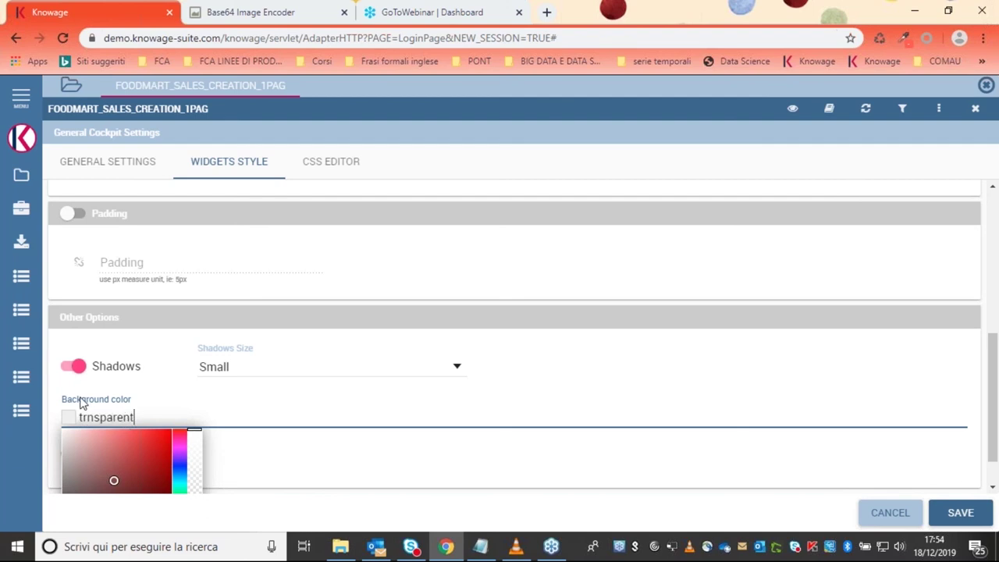
{"action": "left_click", "coordinate": [87, 418]}
{"action": "type", "text": "a"}
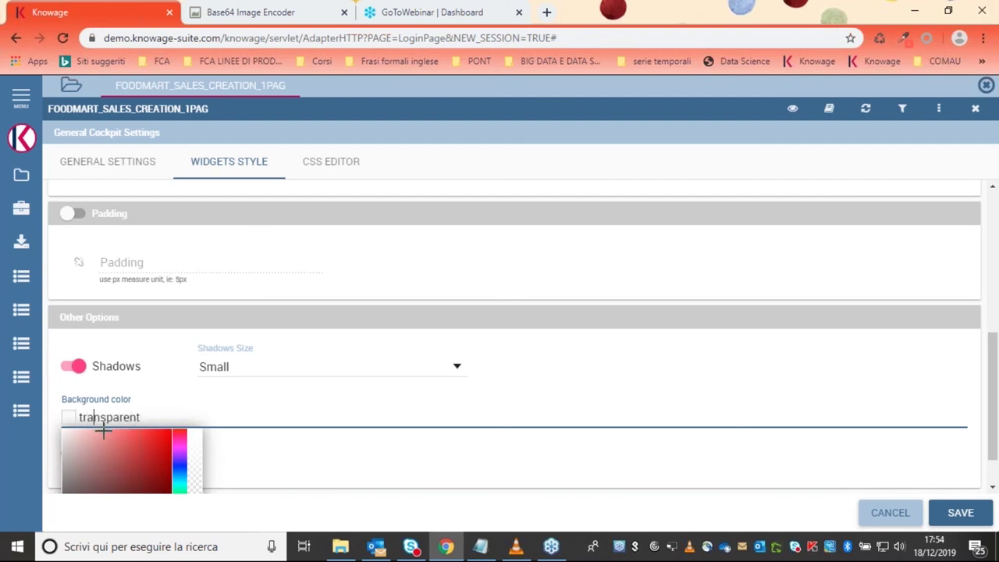
{"action": "left_click", "coordinate": [242, 446]}
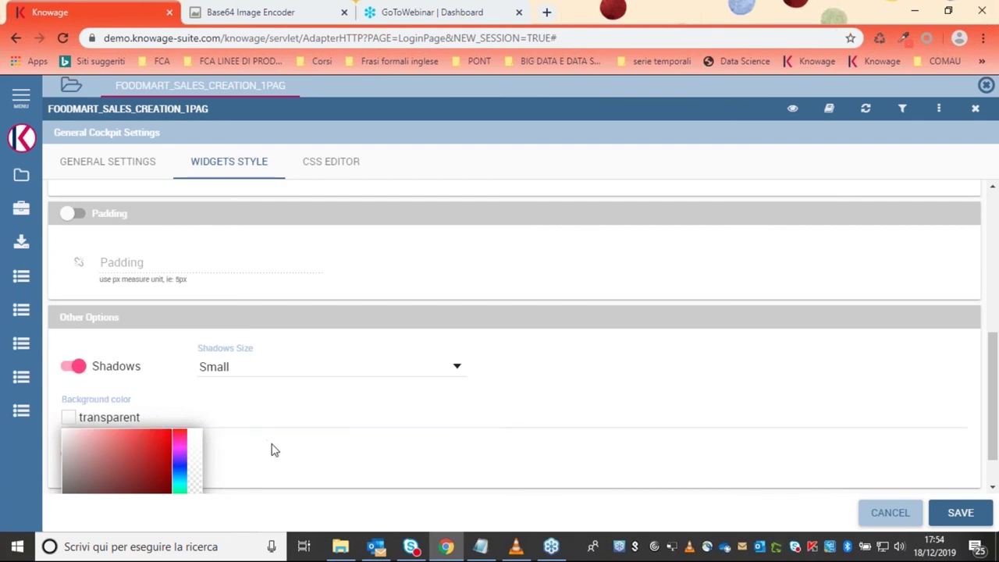
{"action": "left_click", "coordinate": [957, 516]}
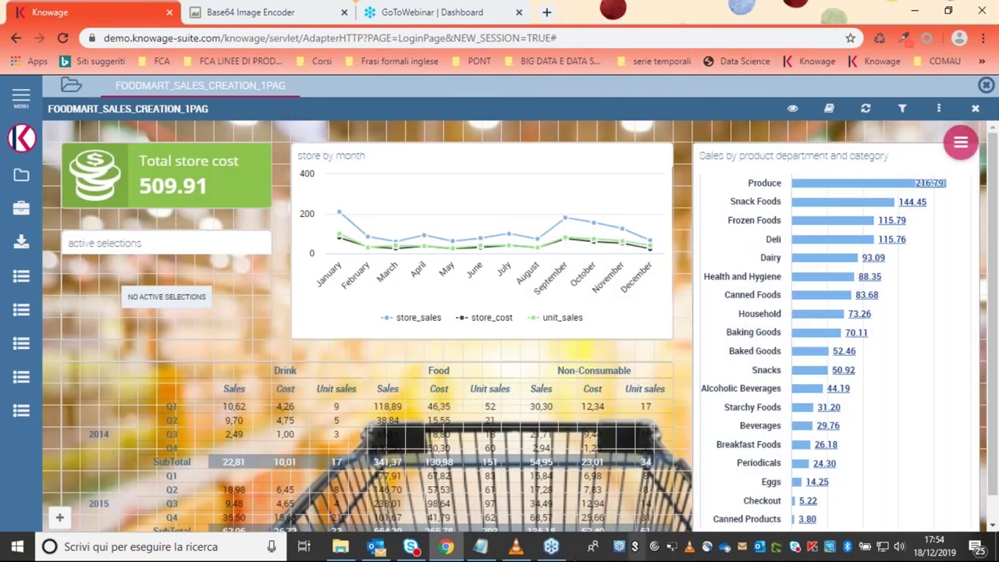
{"action": "scroll", "coordinate": [262, 478], "scroll_direction": "down", "scroll_amount": 1}
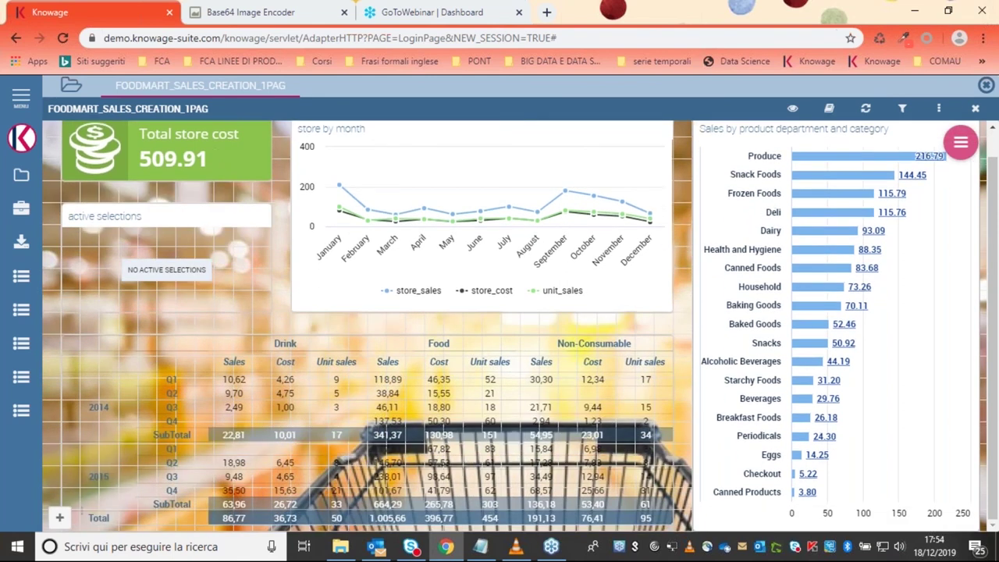
Set the generic background color of the store by month chart to transparent and save the widget configuration.
{"action": "scroll", "coordinate": [343, 234], "scroll_direction": "up", "scroll_amount": 1}
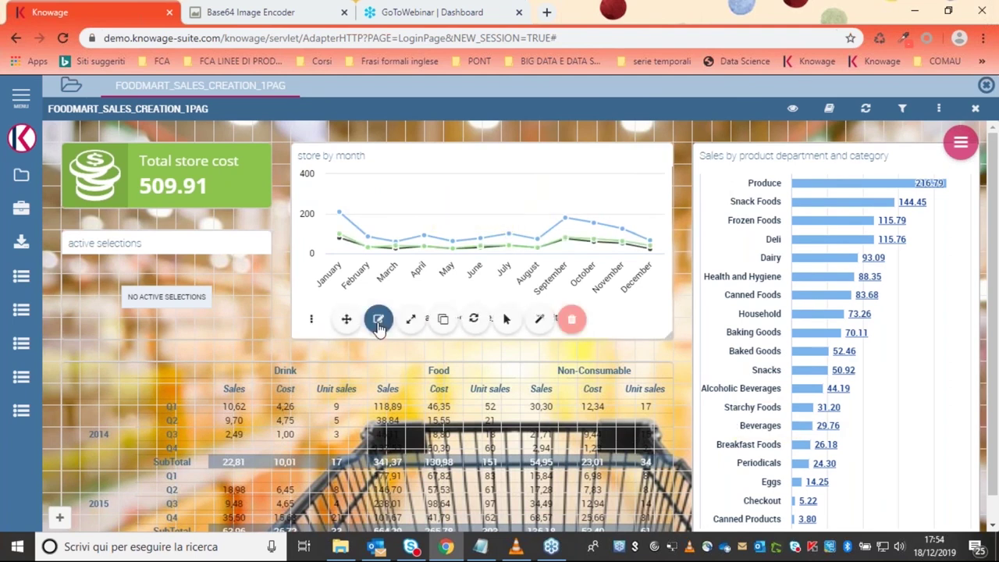
{"action": "left_click", "coordinate": [378, 318]}
{"action": "left_click", "coordinate": [257, 194]}
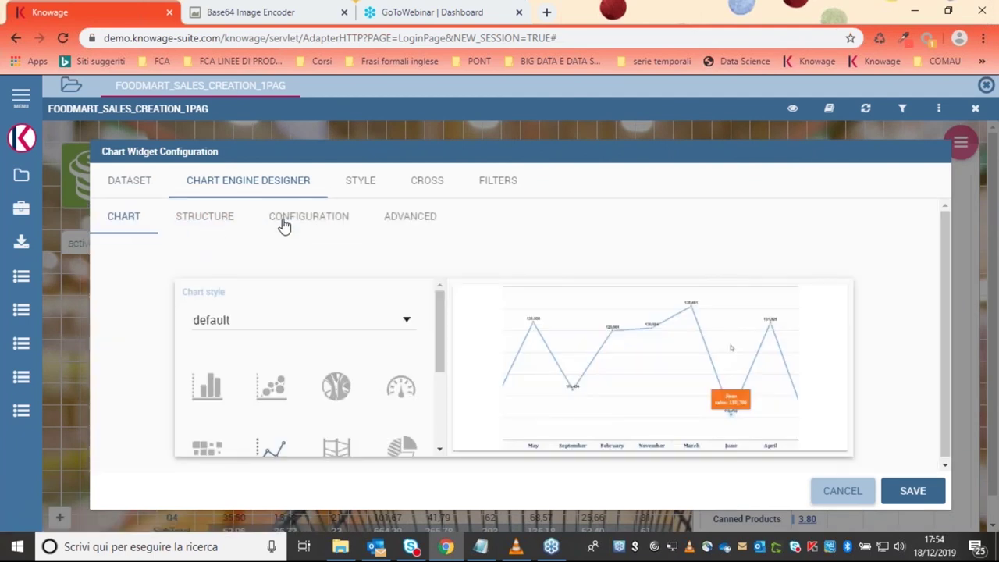
{"action": "left_click", "coordinate": [284, 223]}
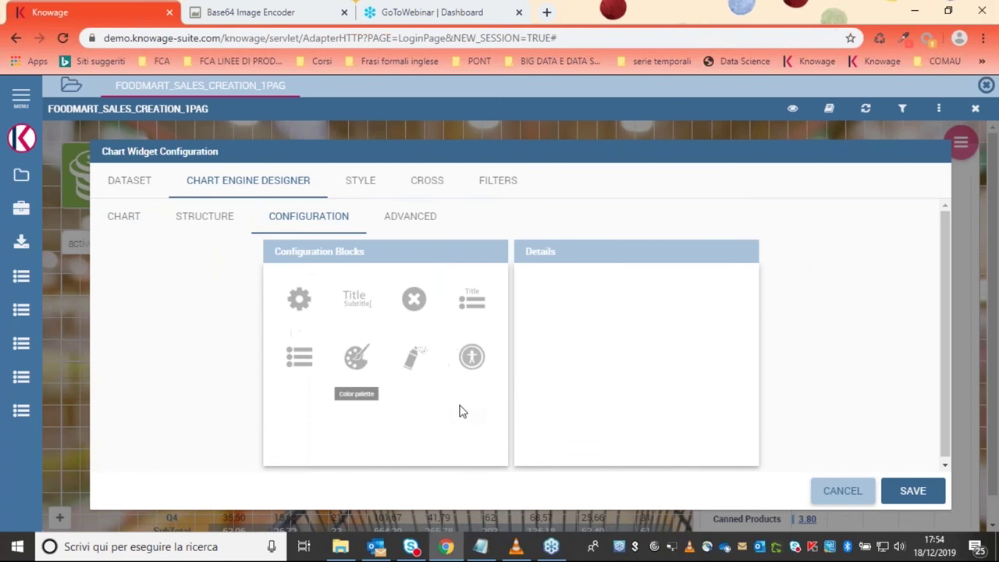
{"action": "left_click", "coordinate": [315, 303]}
{"action": "scroll", "coordinate": [714, 372], "scroll_direction": "down", "scroll_amount": 2}
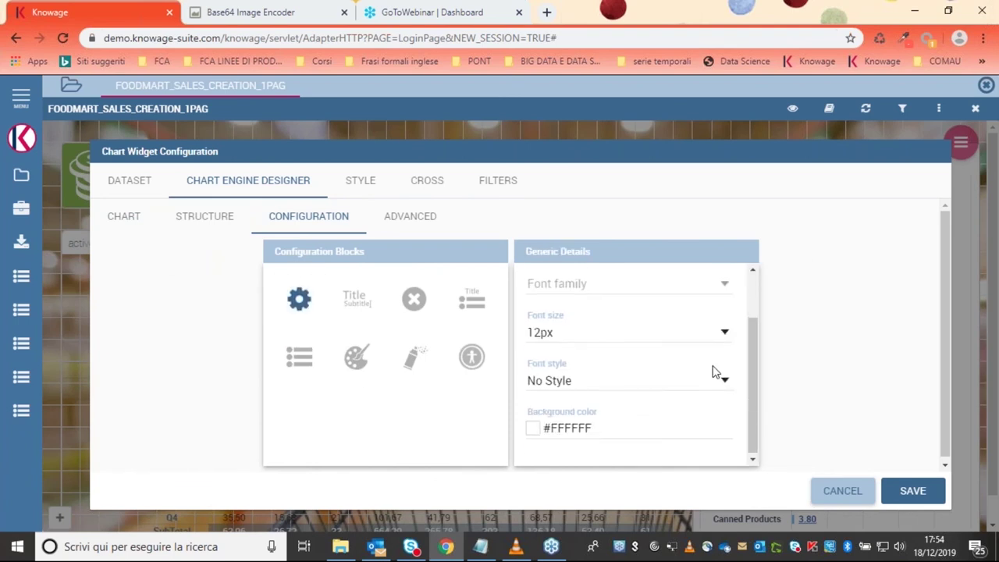
{"action": "left_click", "coordinate": [537, 428]}
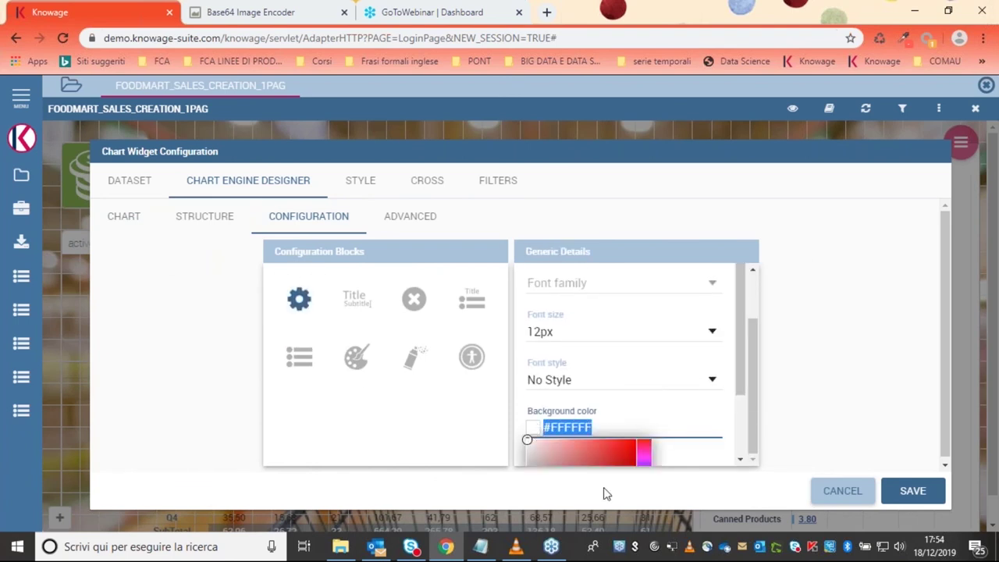
{"action": "type", "text": "transparent"}
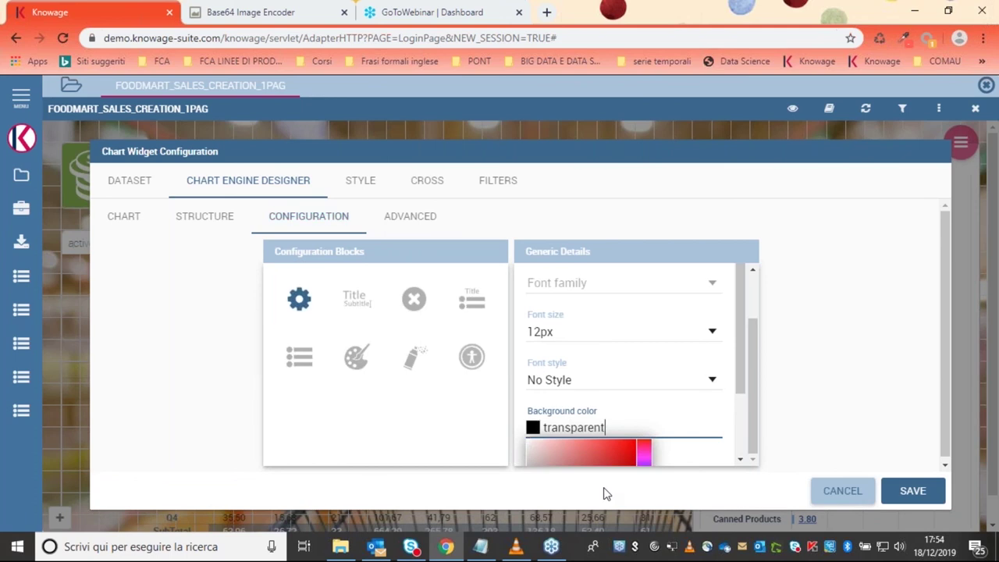
{"action": "left_click_drag", "start_coordinate": [610, 432], "coordinate": [545, 428]}
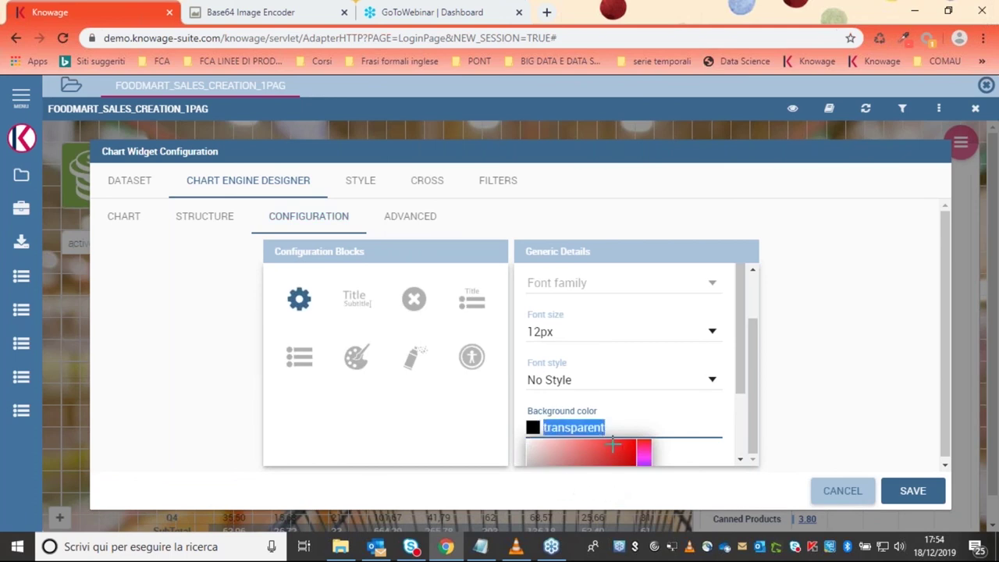
{"action": "left_click", "coordinate": [905, 496]}
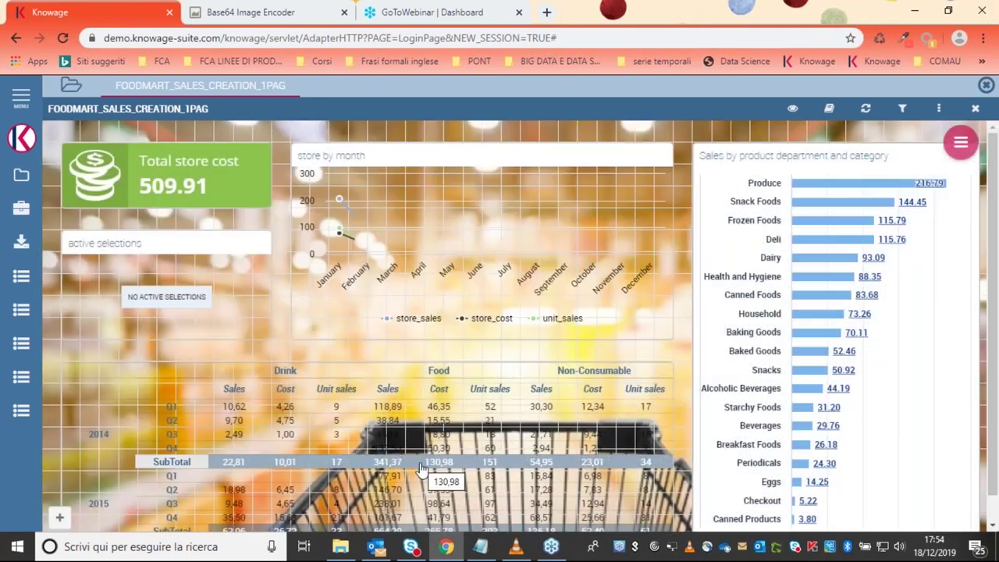
{"action": "mouse_move", "coordinate": [566, 248]}
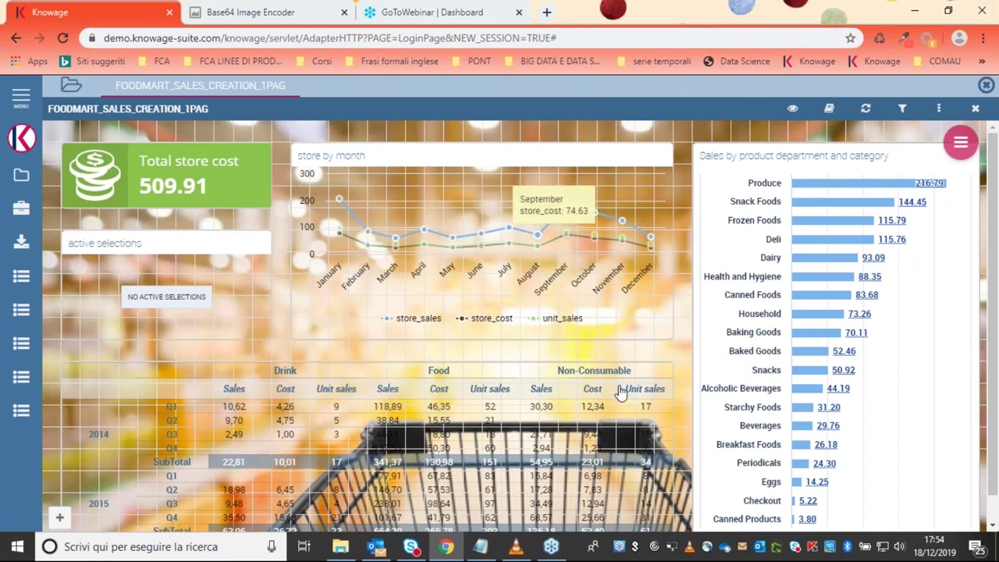
{"action": "scroll", "coordinate": [614, 400], "scroll_direction": "down", "scroll_amount": 1}
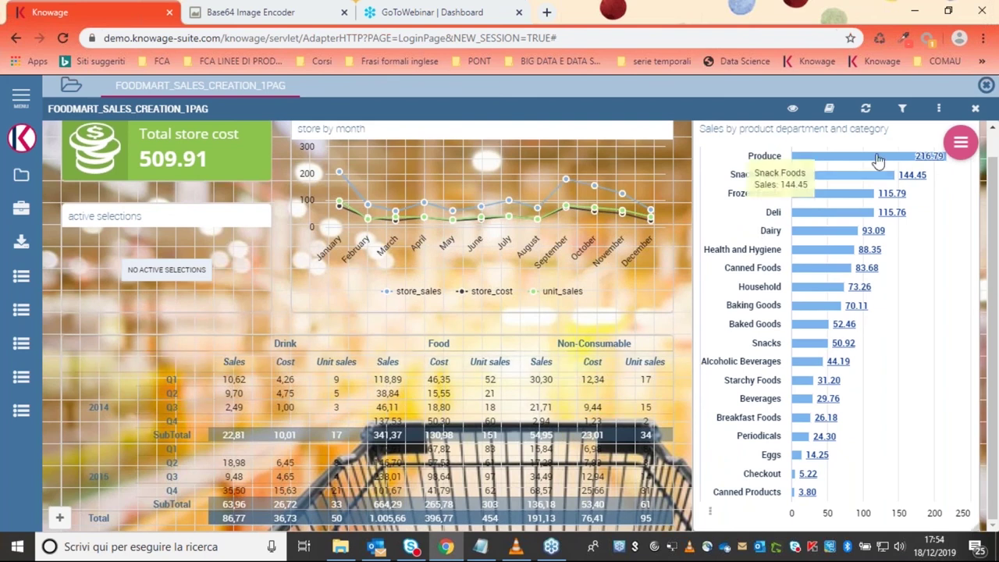
{"action": "left_click", "coordinate": [953, 152]}
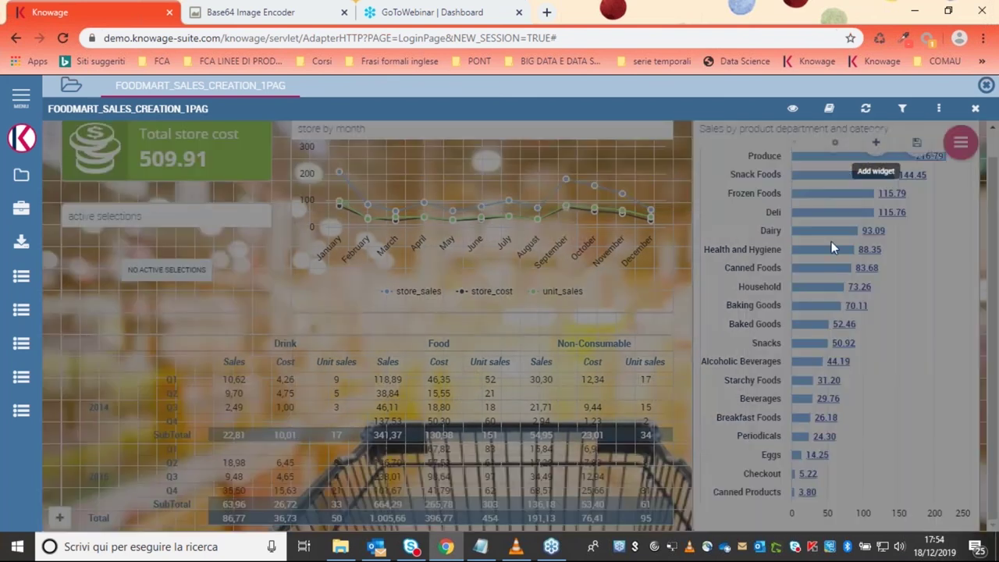
{"action": "left_click", "coordinate": [875, 143]}
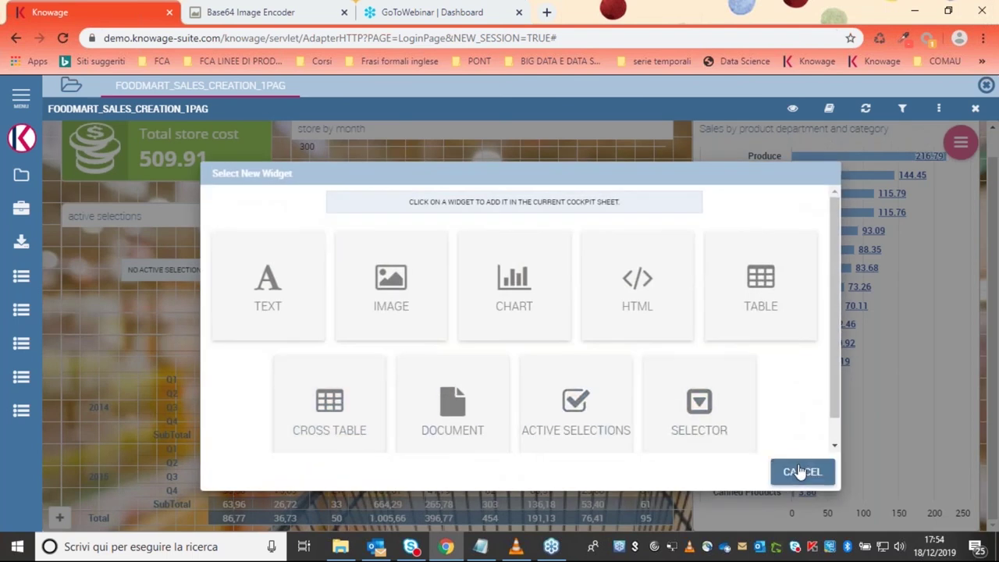
{"action": "left_click", "coordinate": [803, 470]}
Set the general background color for all widgets to rgb(0, 0, 0, 0.7) and save the cockpit settings.
{"action": "left_click", "coordinate": [959, 143]}
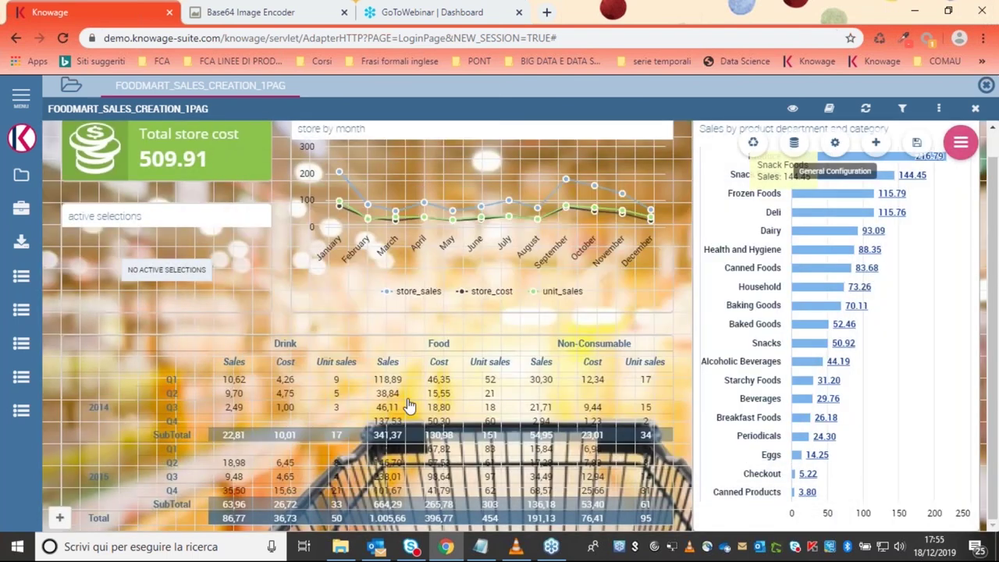
{"action": "left_click", "coordinate": [832, 158]}
{"action": "scroll", "coordinate": [471, 312], "scroll_direction": "down", "scroll_amount": 3}
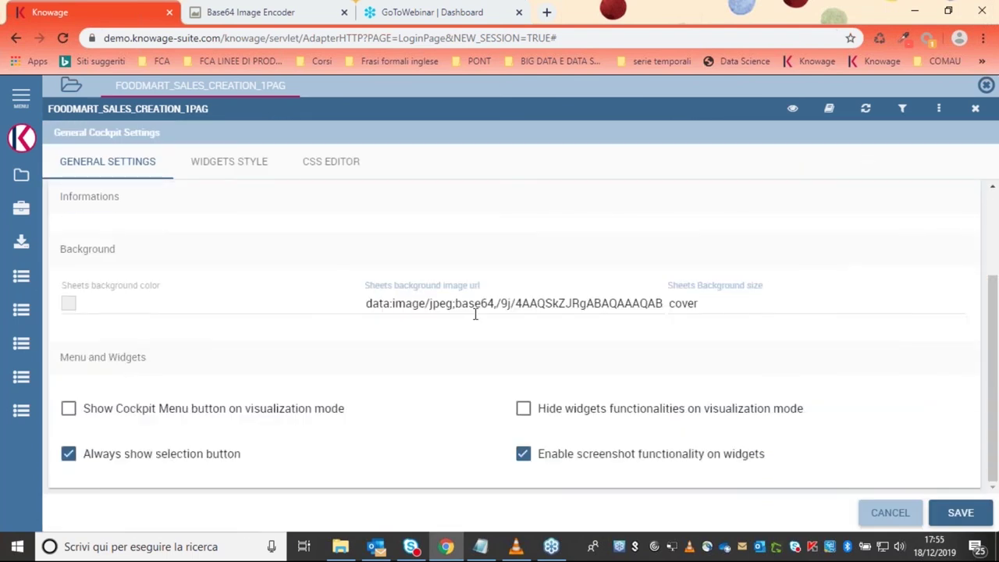
{"action": "scroll", "coordinate": [479, 326], "scroll_direction": "up", "scroll_amount": 3}
{"action": "left_click", "coordinate": [251, 161]}
{"action": "scroll", "coordinate": [158, 407], "scroll_direction": "down", "scroll_amount": 5}
{"action": "scroll", "coordinate": [159, 406], "scroll_direction": "down", "scroll_amount": 1}
{"action": "left_click", "coordinate": [112, 411]}
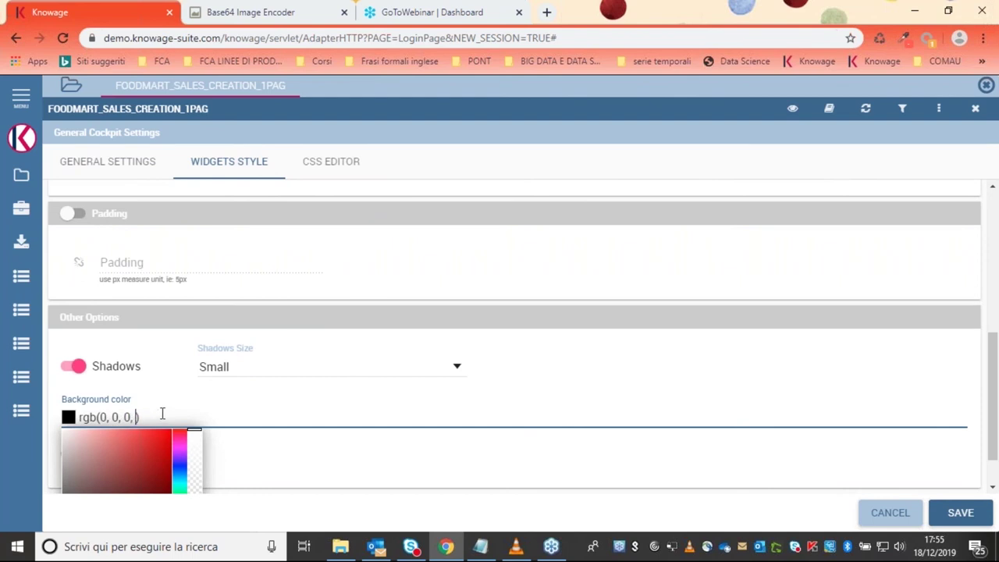
{"action": "left_click", "coordinate": [247, 444]}
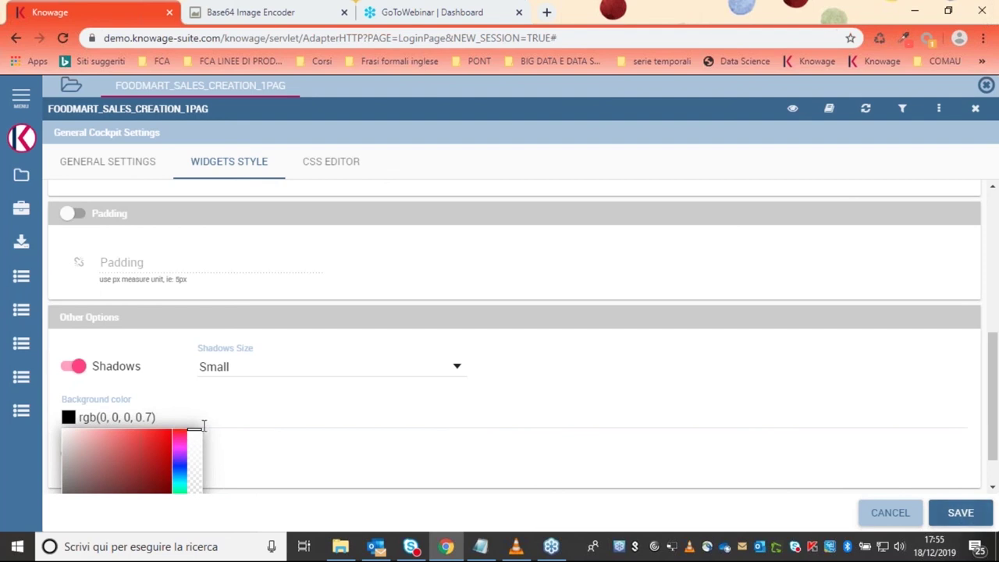
{"action": "left_click", "coordinate": [956, 513]}
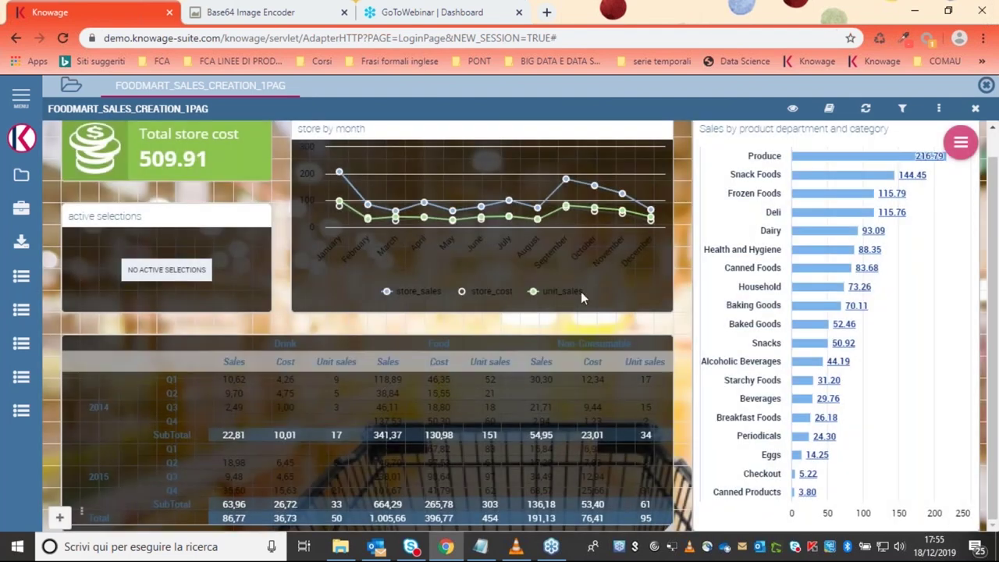
Set the general widget background color to rgb(255,255,255,0.7) and save the cockpit settings.
{"action": "mouse_move", "coordinate": [825, 151]}
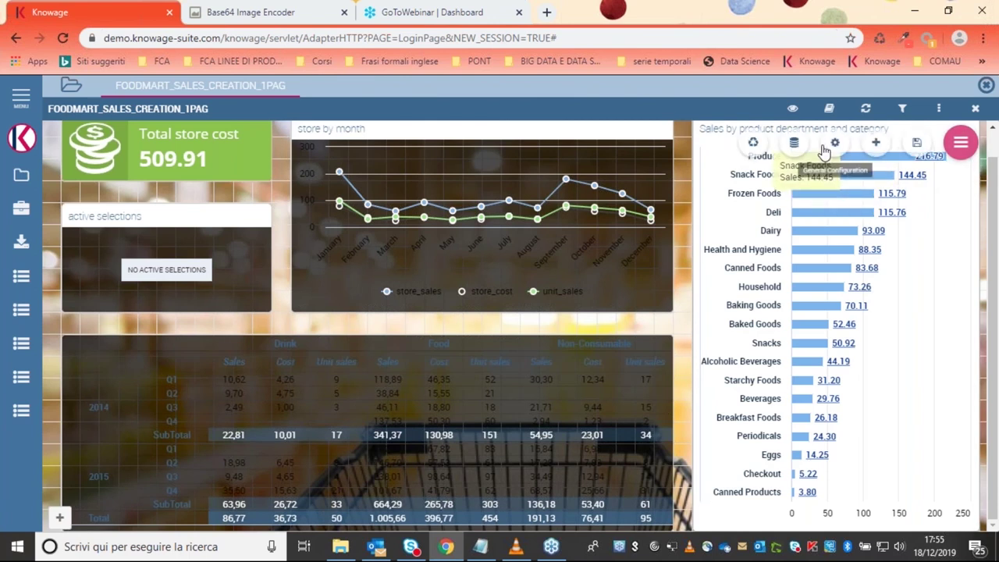
{"action": "left_click", "coordinate": [835, 142]}
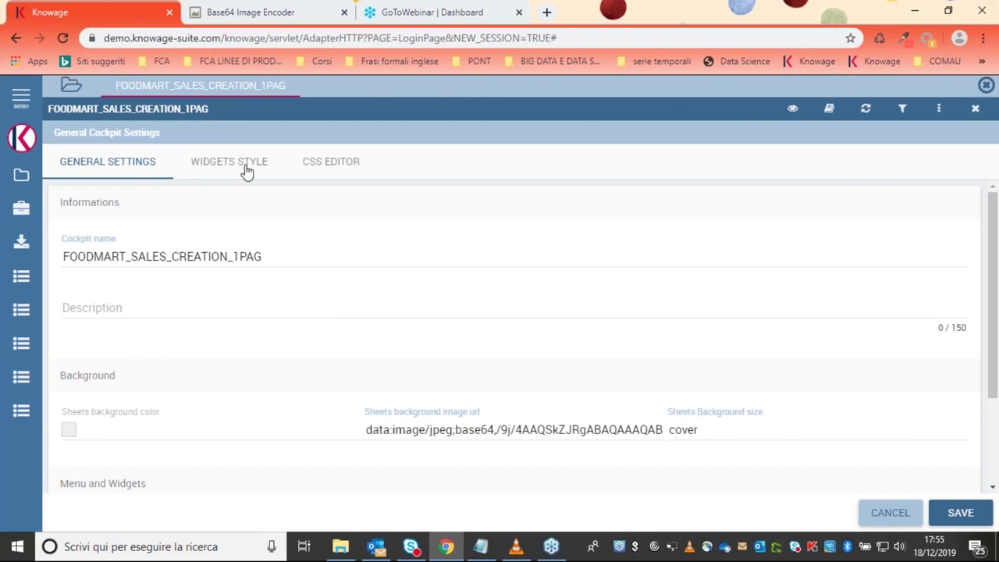
{"action": "left_click", "coordinate": [246, 172]}
{"action": "scroll", "coordinate": [125, 415], "scroll_direction": "down", "scroll_amount": 10}
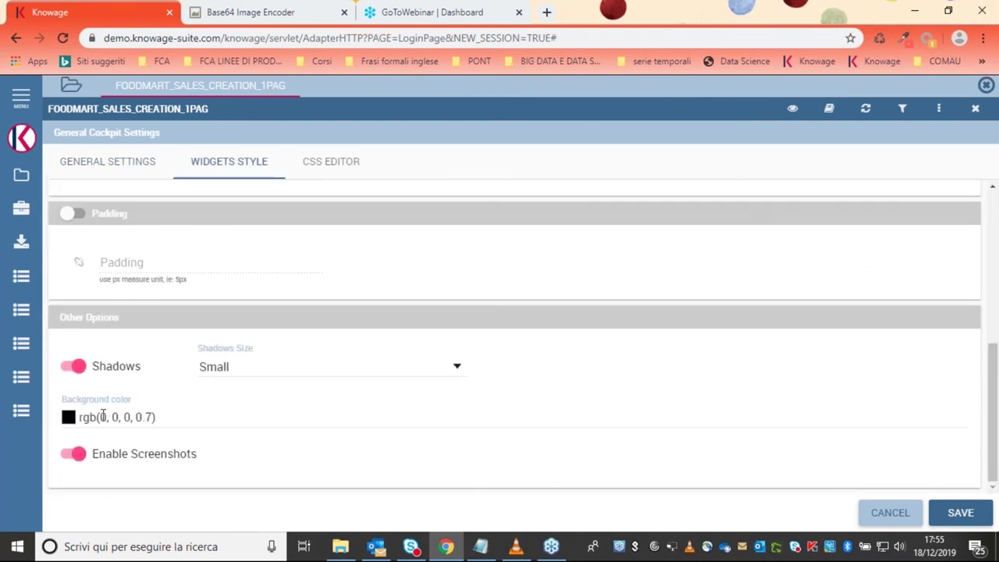
{"action": "left_click_drag", "start_coordinate": [103, 416], "coordinate": [125, 416]}
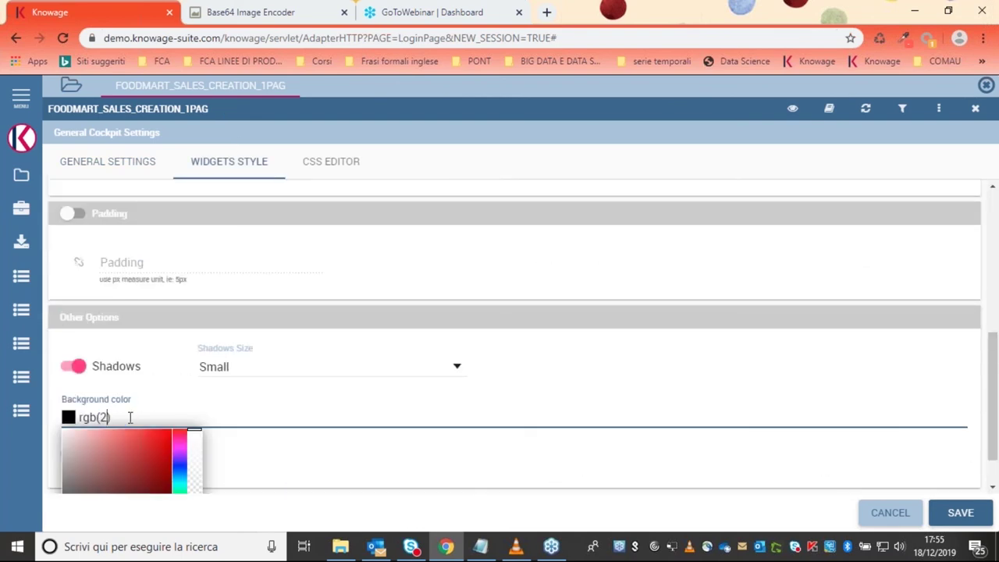
{"action": "type", "text": "255,255,255,0.7"}
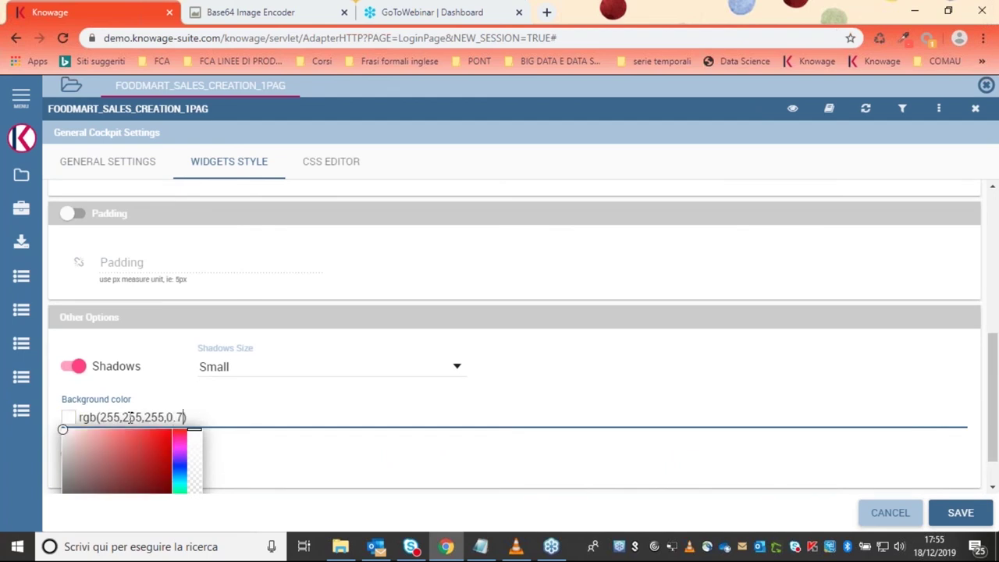
{"action": "left_click", "coordinate": [961, 513]}
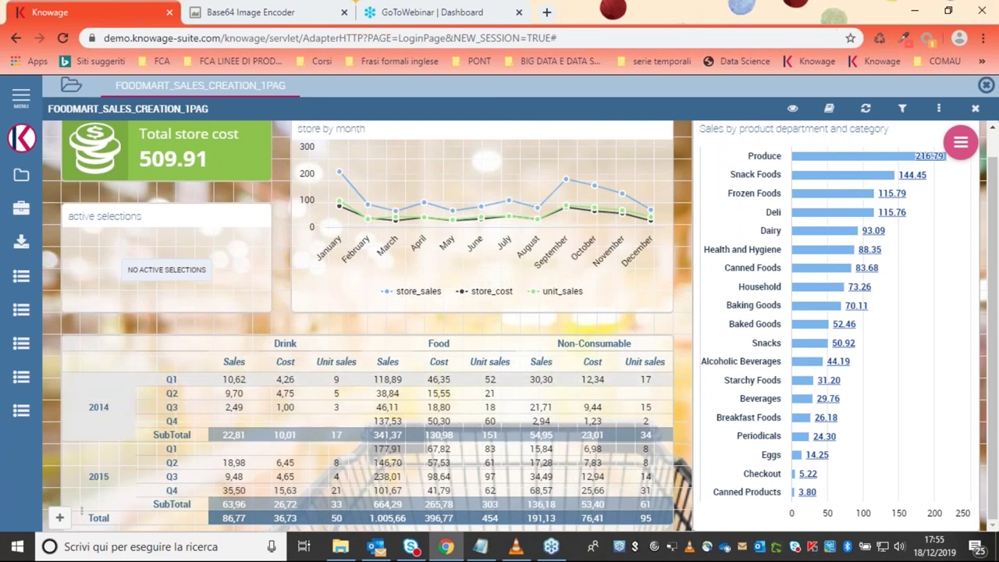
Set the title background color of the store by month chart widget to dark grey, rgb(85, 79, 79).
{"action": "scroll", "coordinate": [468, 180], "scroll_direction": "up", "scroll_amount": 1}
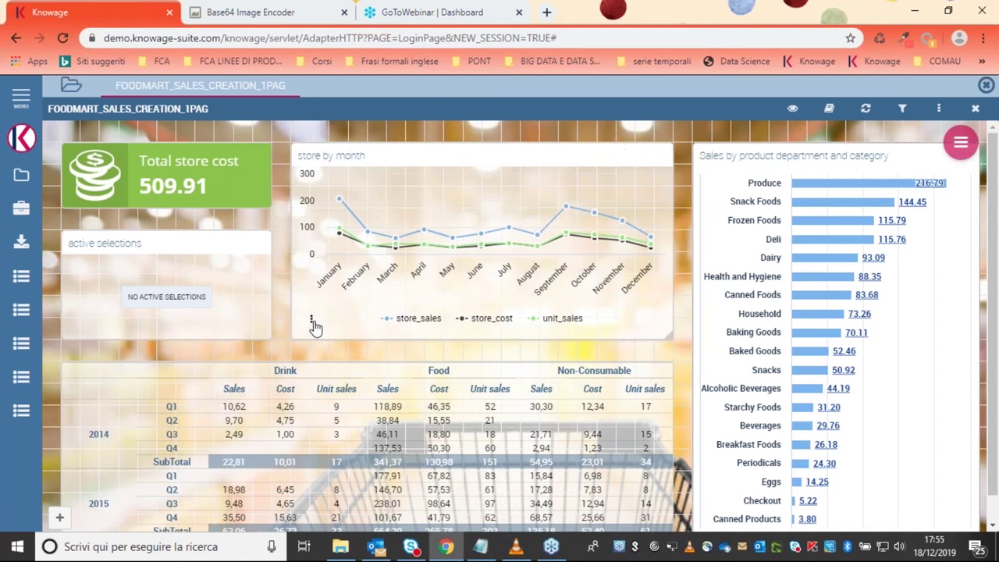
{"action": "mouse_move", "coordinate": [315, 327]}
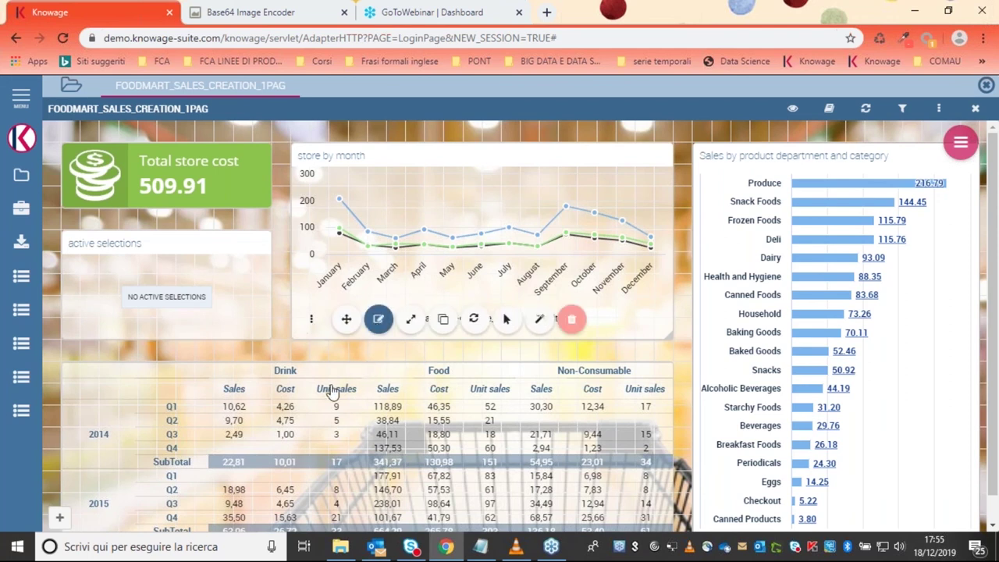
{"action": "left_click", "coordinate": [378, 319]}
{"action": "left_click", "coordinate": [234, 182]}
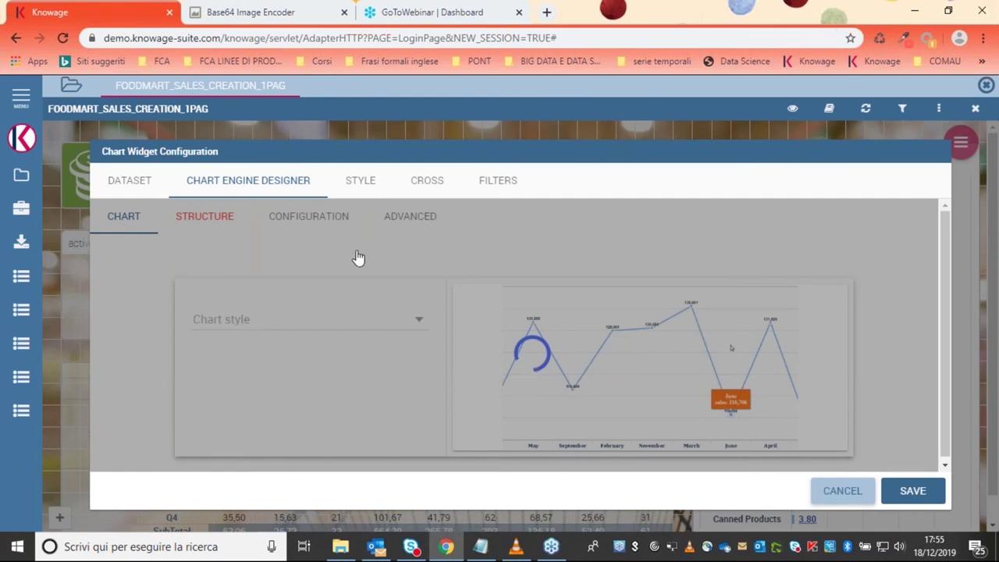
{"action": "left_click", "coordinate": [359, 183]}
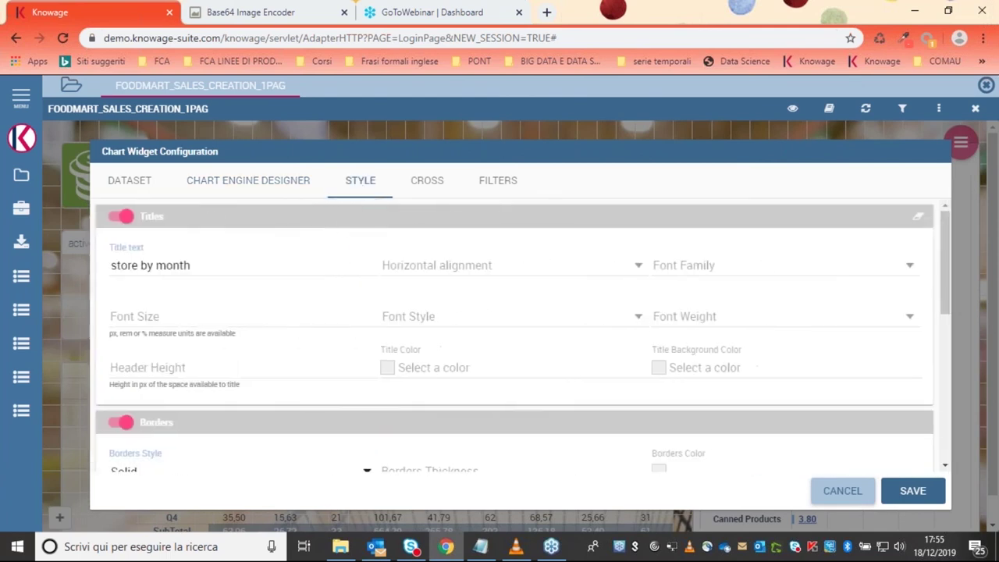
{"action": "scroll", "coordinate": [243, 341], "scroll_direction": "down", "scroll_amount": 1}
{"action": "scroll", "coordinate": [244, 342], "scroll_direction": "up", "scroll_amount": 1}
{"action": "left_click", "coordinate": [707, 370]}
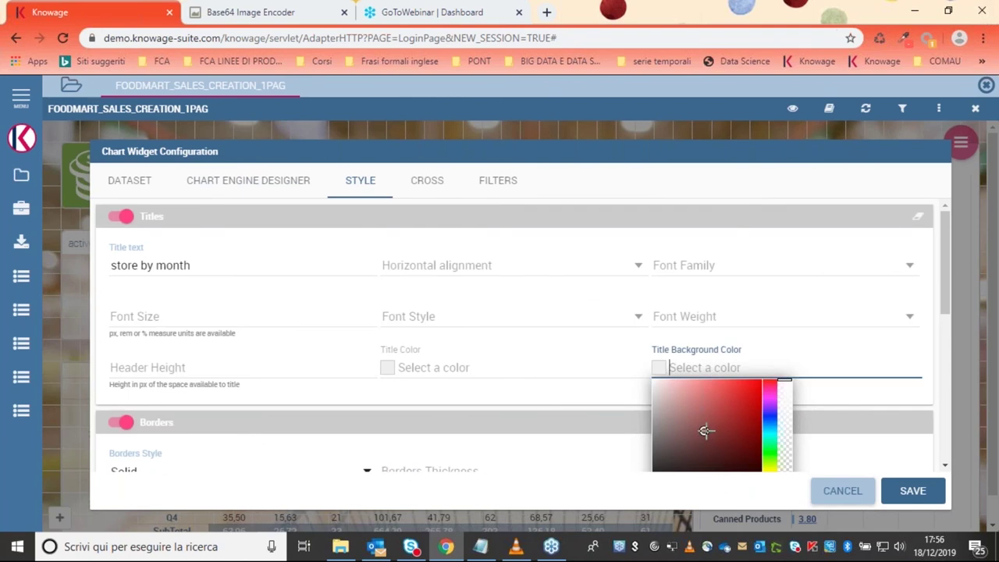
{"action": "left_click", "coordinate": [667, 447]}
{"action": "mouse_move", "coordinate": [660, 447]}
{"action": "left_mouse_down"}
{"action": "mouse_move", "coordinate": [648, 440]}
{"action": "mouse_move", "coordinate": [661, 453]}
{"action": "left_mouse_up"}
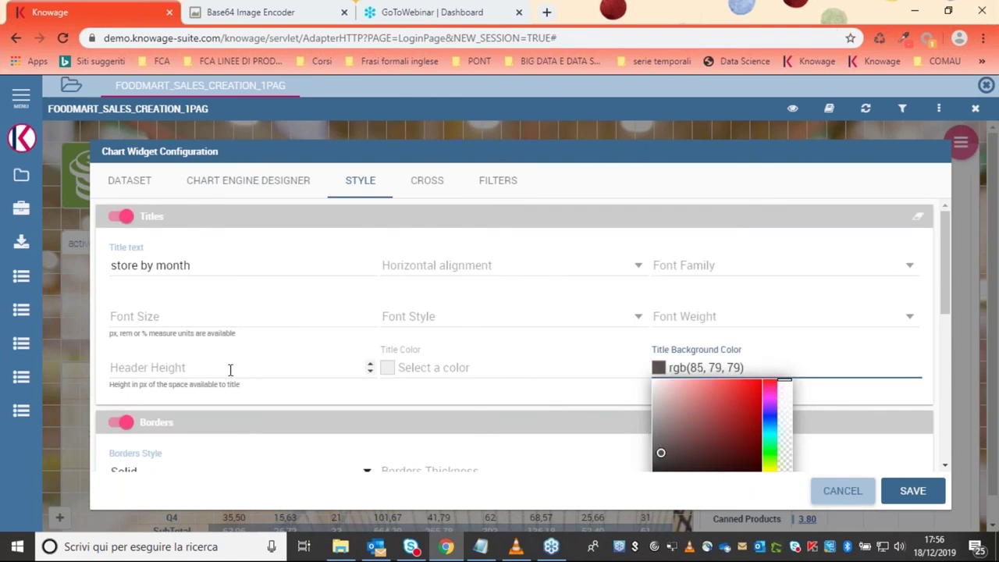
Set the store by month chart's title color to white, rgb(255, 255, 255), and save the widget.
{"action": "left_click", "coordinate": [414, 368]}
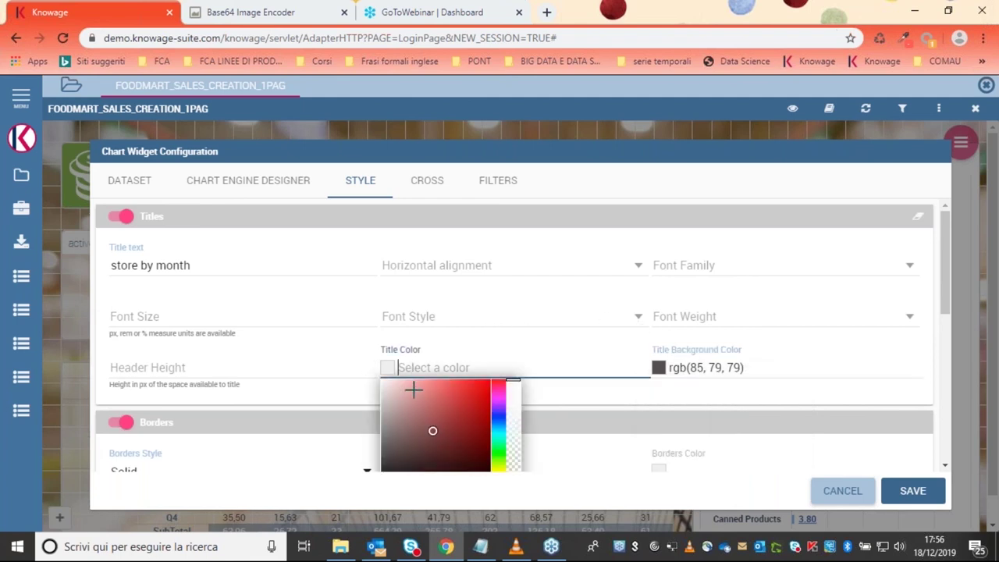
{"action": "mouse_move", "coordinate": [435, 431]}
{"action": "left_mouse_down"}
{"action": "mouse_move", "coordinate": [386, 401]}
{"action": "mouse_move", "coordinate": [372, 374]}
{"action": "left_mouse_up"}
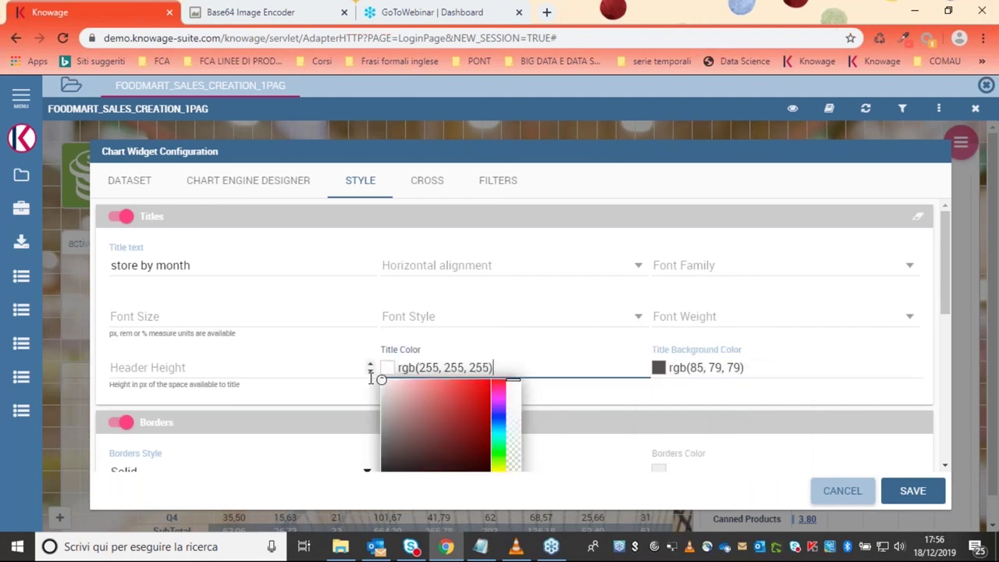
{"action": "left_click", "coordinate": [913, 490]}
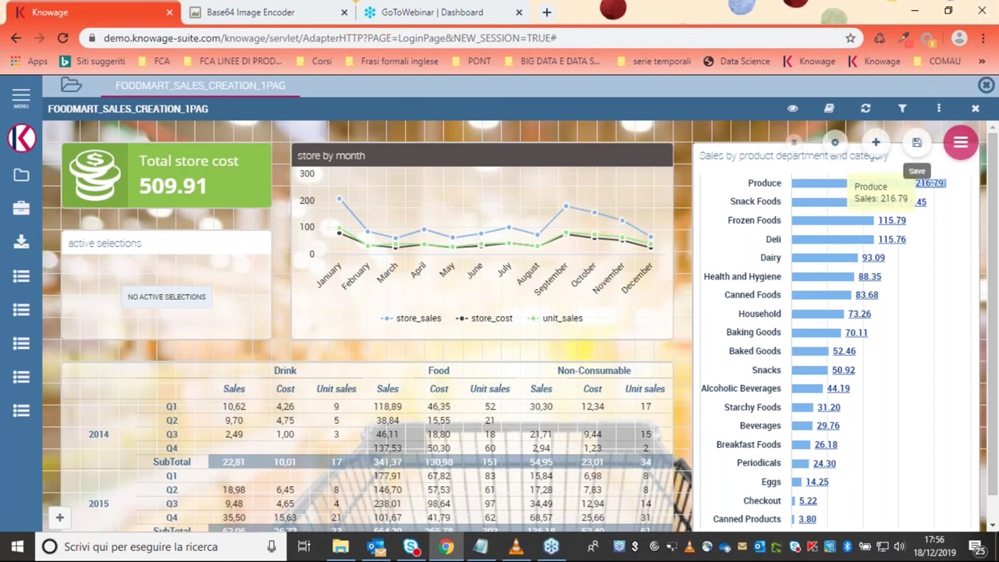
Save the cockpit and leave edit mode to check the styled widgets in visualization mode.
{"action": "left_click", "coordinate": [917, 142]}
{"action": "left_click", "coordinate": [792, 108]}
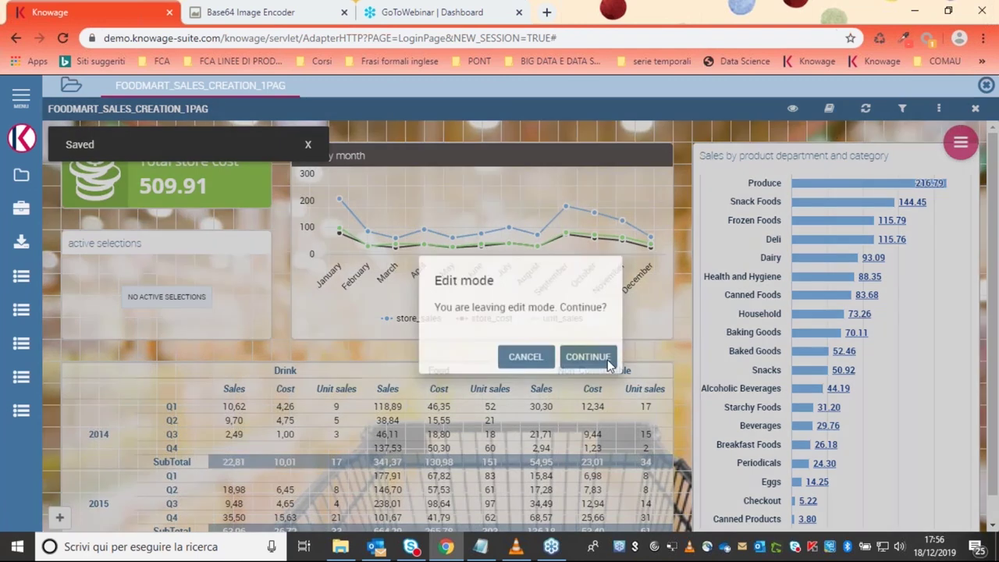
{"action": "left_click", "coordinate": [606, 359]}
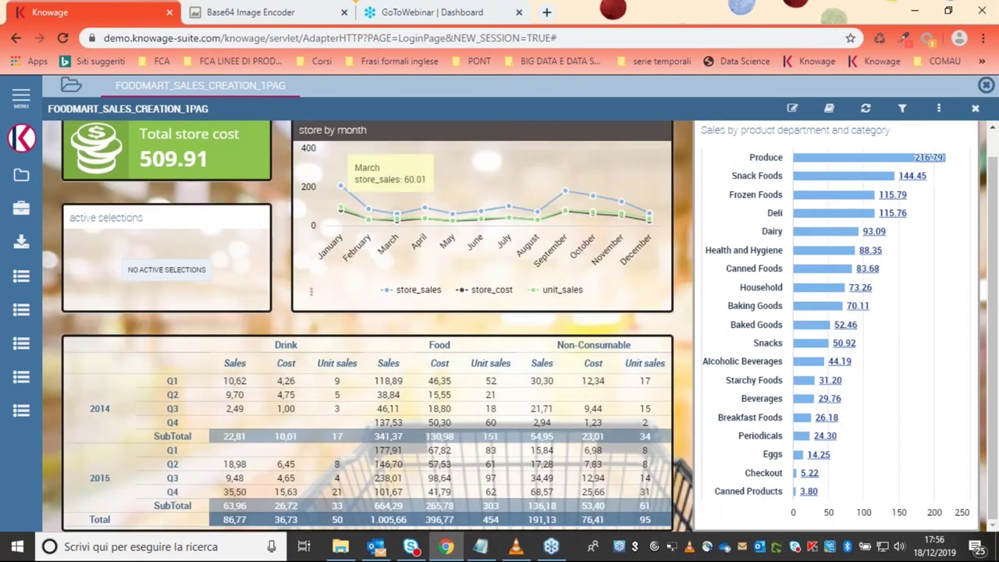
{"action": "scroll", "coordinate": [546, 328], "scroll_direction": "up", "scroll_amount": 1}
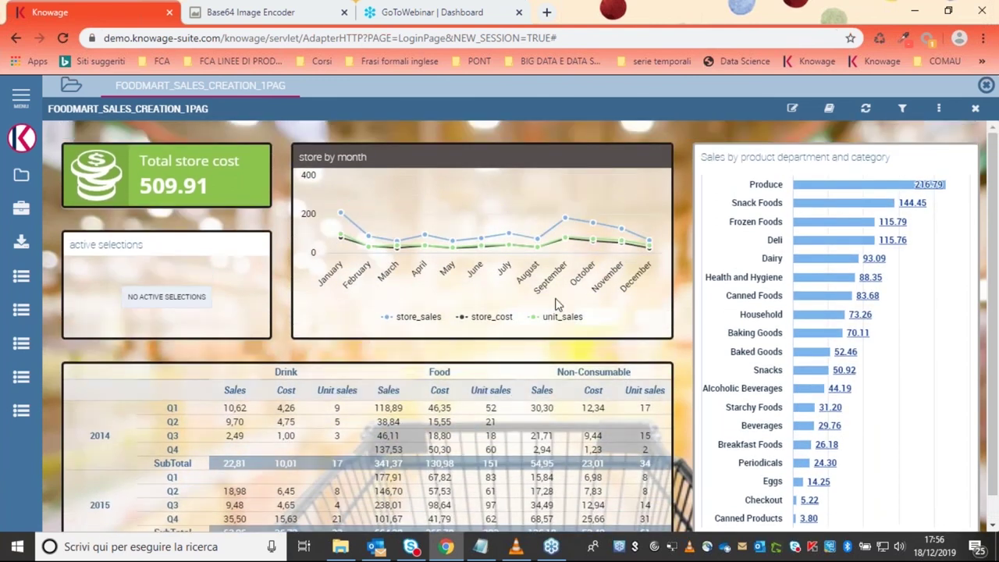
Return the cockpit to edit mode, drill into the Produce bar of the sales by department chart and go back to product_department.
{"action": "left_click", "coordinate": [792, 111]}
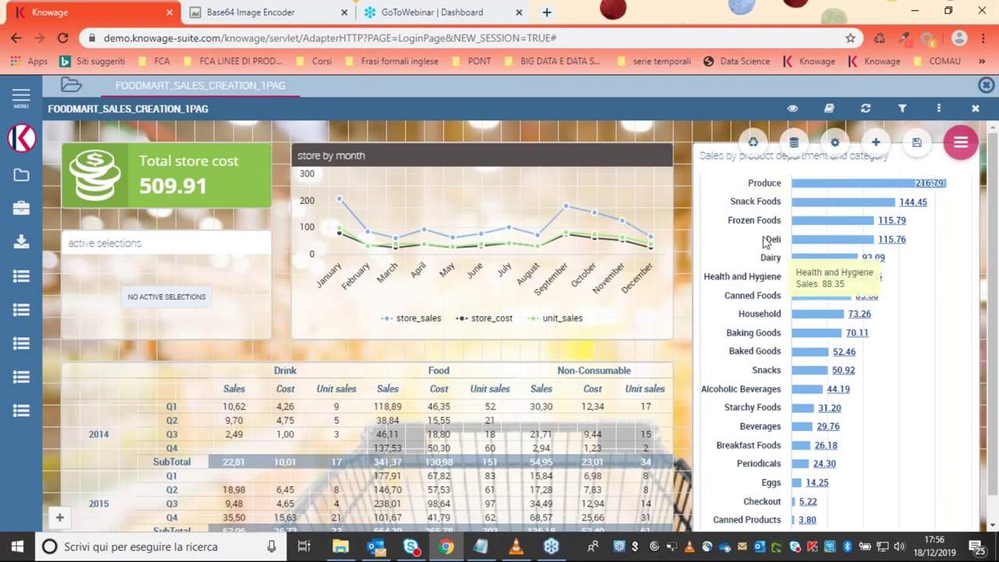
{"action": "left_click", "coordinate": [923, 187]}
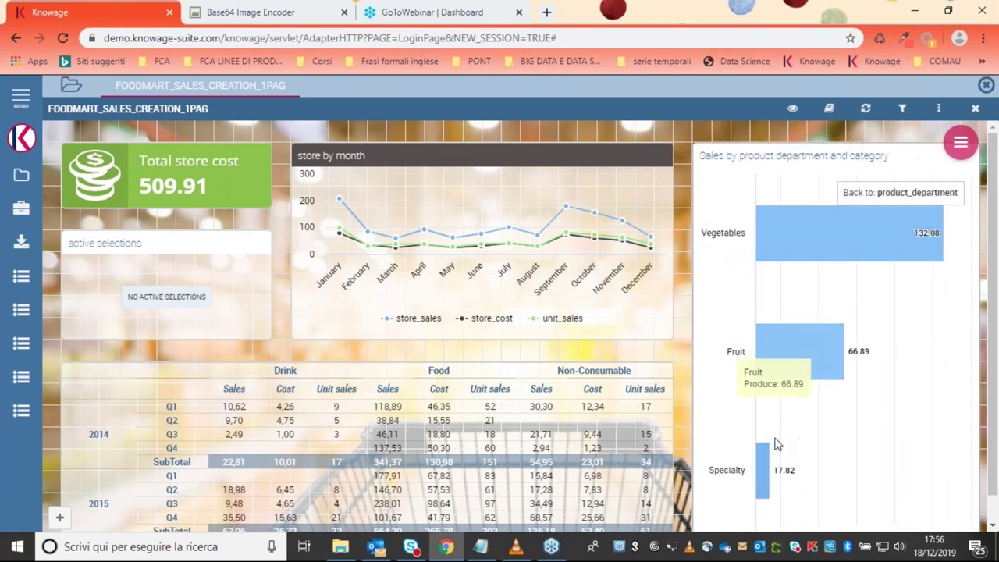
{"action": "left_click", "coordinate": [880, 195]}
Switch the sales by product department chart from drill-down to selection mode and select the Produce bar to filter the cockpit.
{"action": "scroll", "coordinate": [828, 278], "scroll_direction": "down", "scroll_amount": 1}
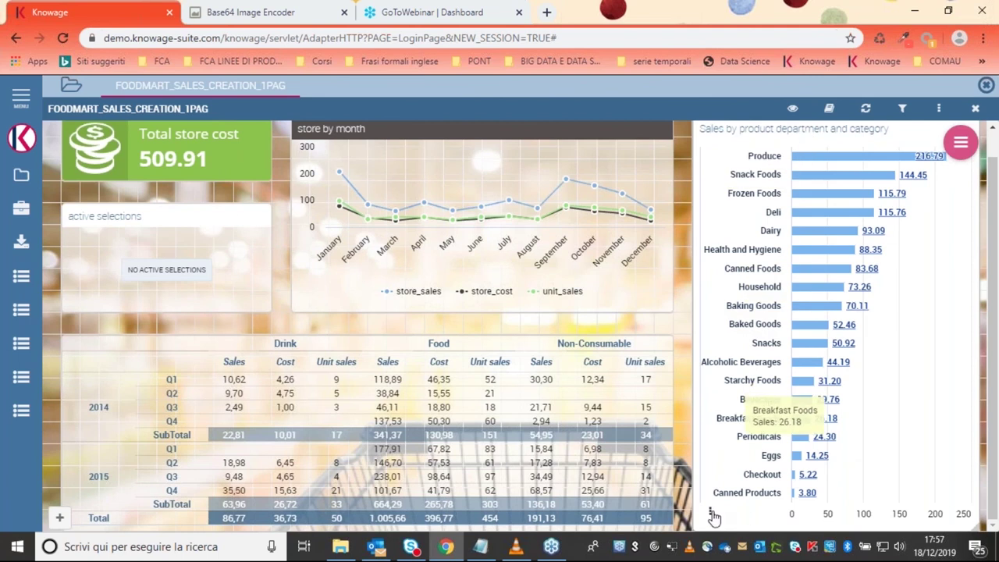
{"action": "mouse_move", "coordinate": [699, 521]}
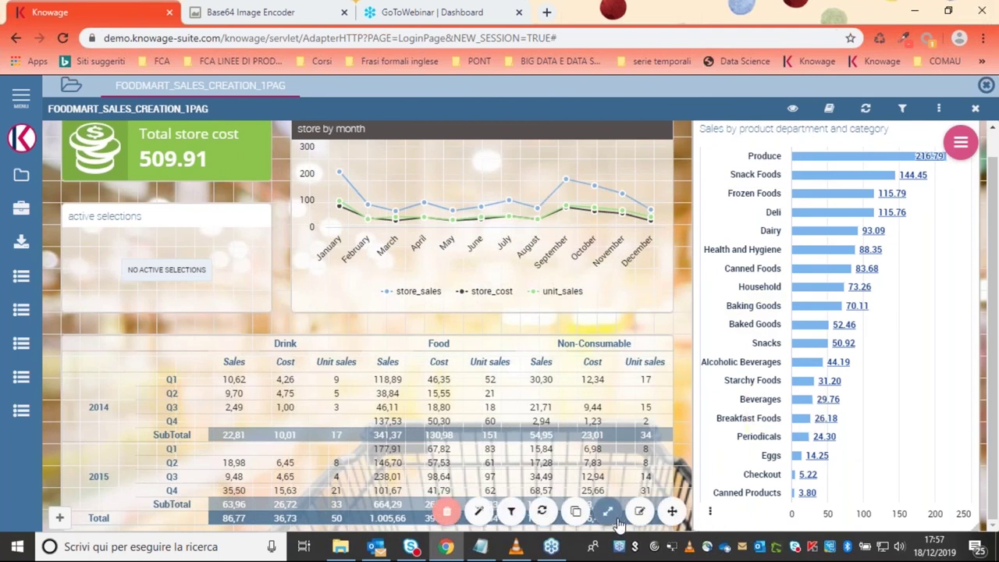
{"action": "left_click", "coordinate": [512, 512]}
{"action": "mouse_move", "coordinate": [664, 512]}
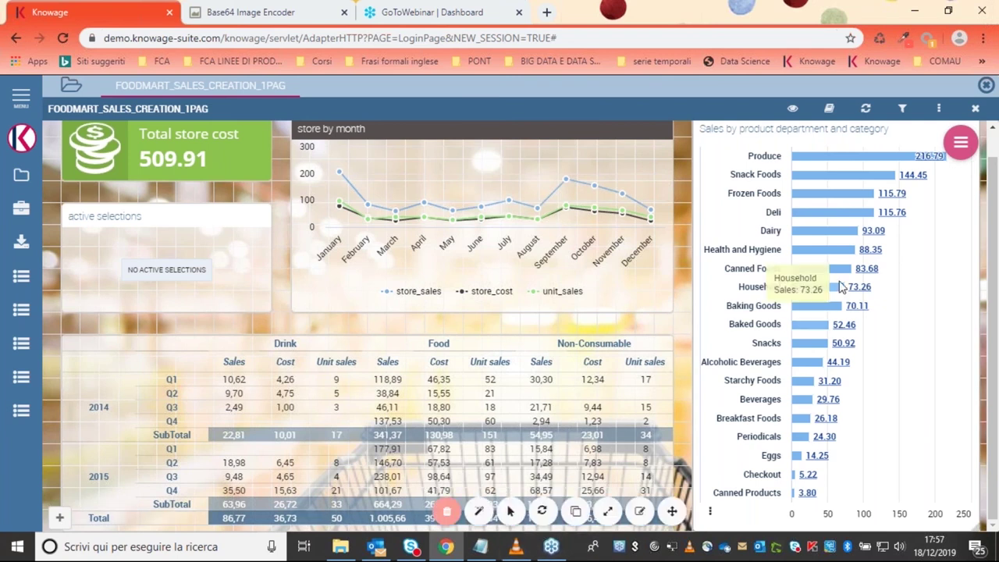
{"action": "scroll", "coordinate": [828, 305], "scroll_direction": "up", "scroll_amount": 1}
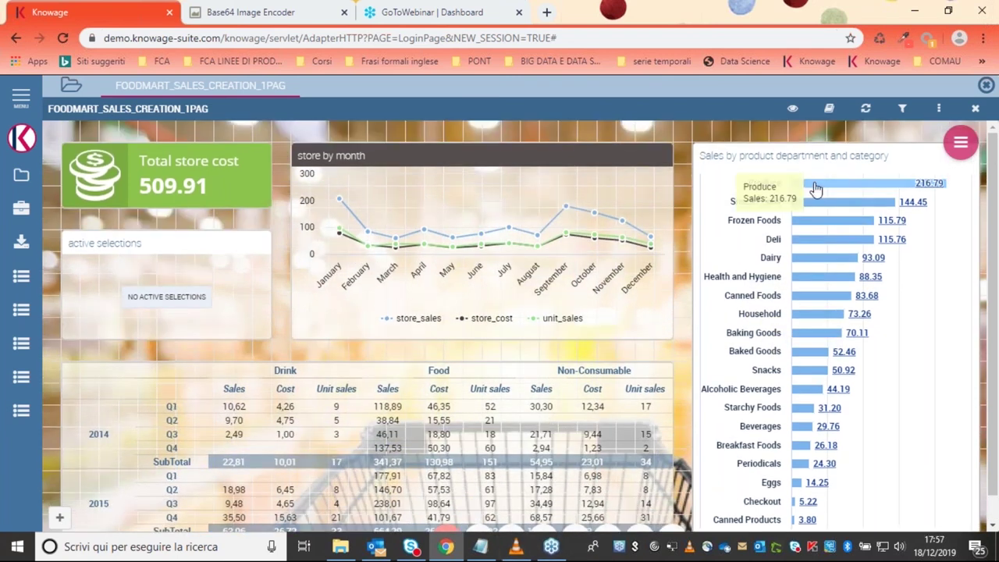
{"action": "left_click", "coordinate": [816, 190]}
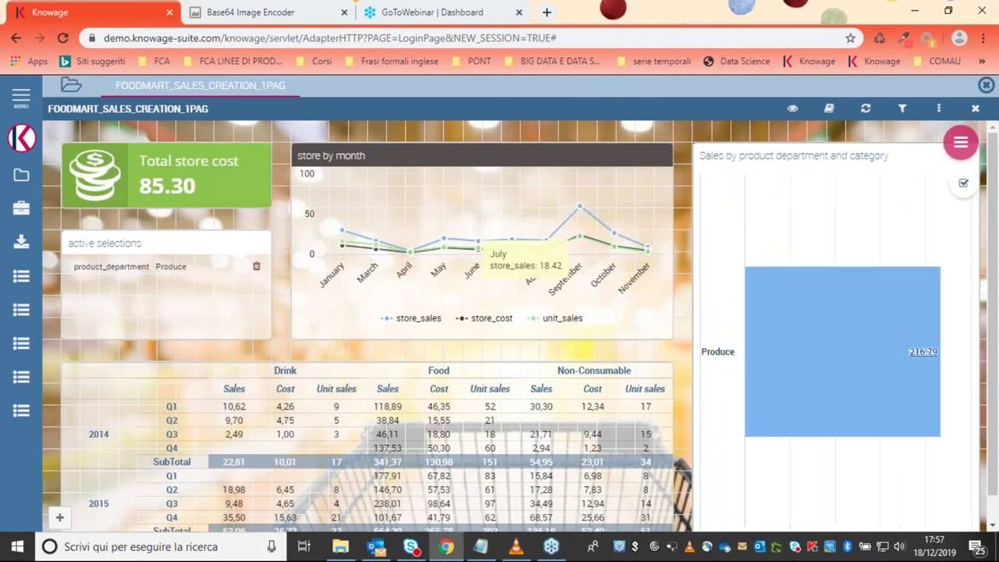
{"action": "scroll", "coordinate": [631, 379], "scroll_direction": "down", "scroll_amount": 1}
{"action": "scroll", "coordinate": [631, 383], "scroll_direction": "up", "scroll_amount": 1}
{"action": "mouse_move", "coordinate": [347, 200]}
{"action": "mouse_move", "coordinate": [708, 363]}
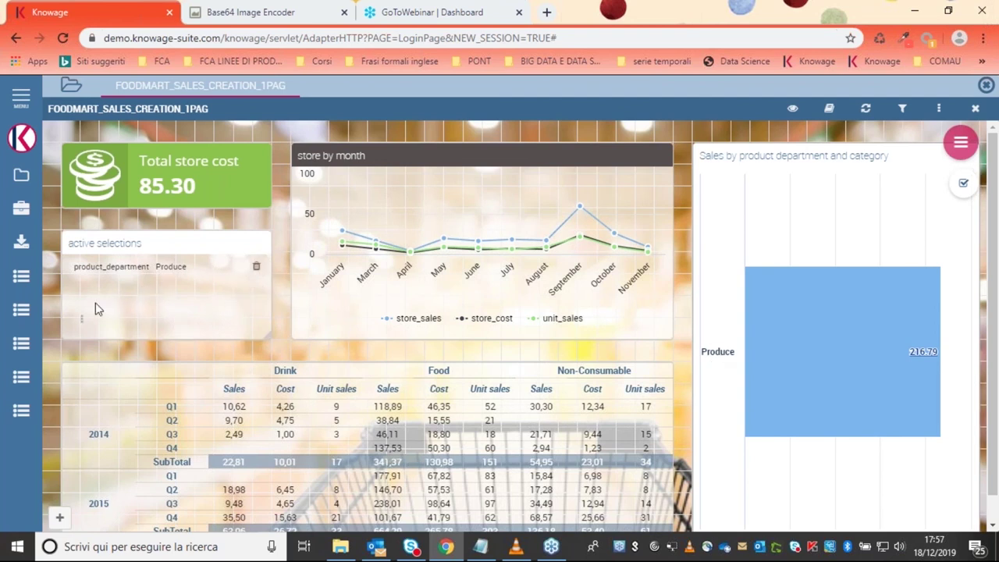
In the active selections widget's configuration, enable Chips Mode and disable Show Selection Column.
{"action": "mouse_move", "coordinate": [81, 321]}
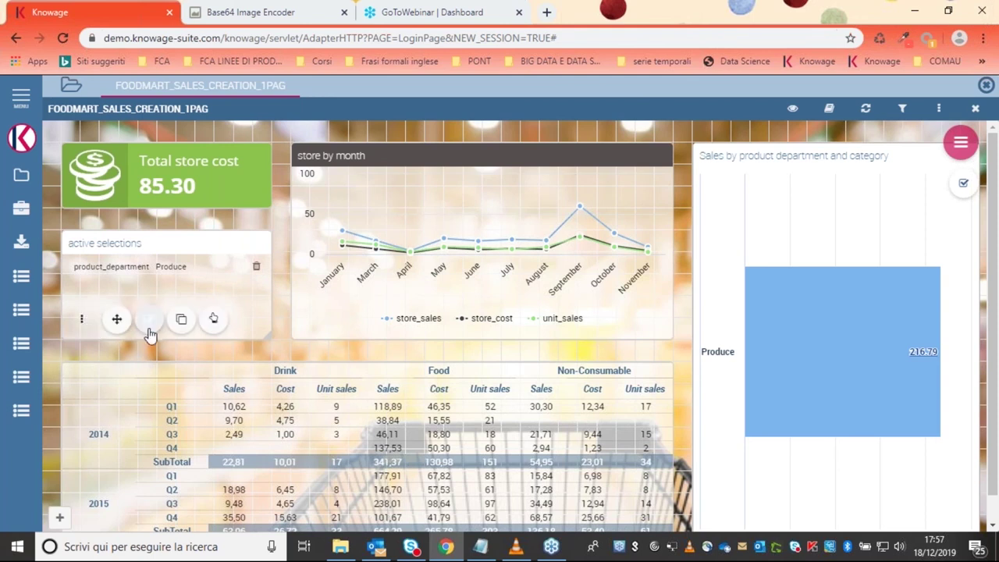
{"action": "left_click", "coordinate": [149, 320]}
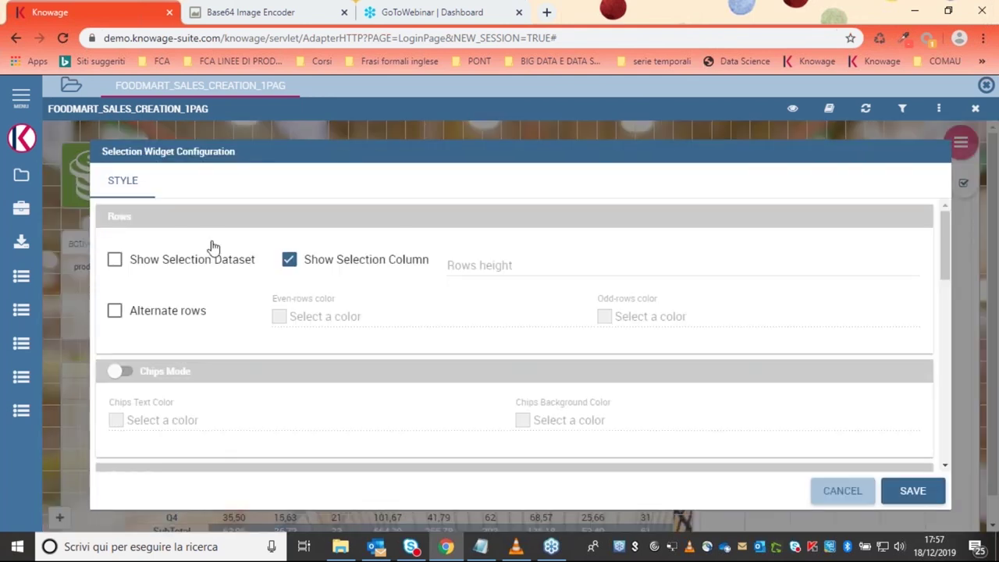
{"action": "scroll", "coordinate": [146, 341], "scroll_direction": "down", "scroll_amount": 2}
{"action": "left_click", "coordinate": [138, 231]}
{"action": "scroll", "coordinate": [245, 307], "scroll_direction": "up", "scroll_amount": 2}
{"action": "left_click", "coordinate": [288, 261]}
{"action": "scroll", "coordinate": [210, 286], "scroll_direction": "down", "scroll_amount": 2}
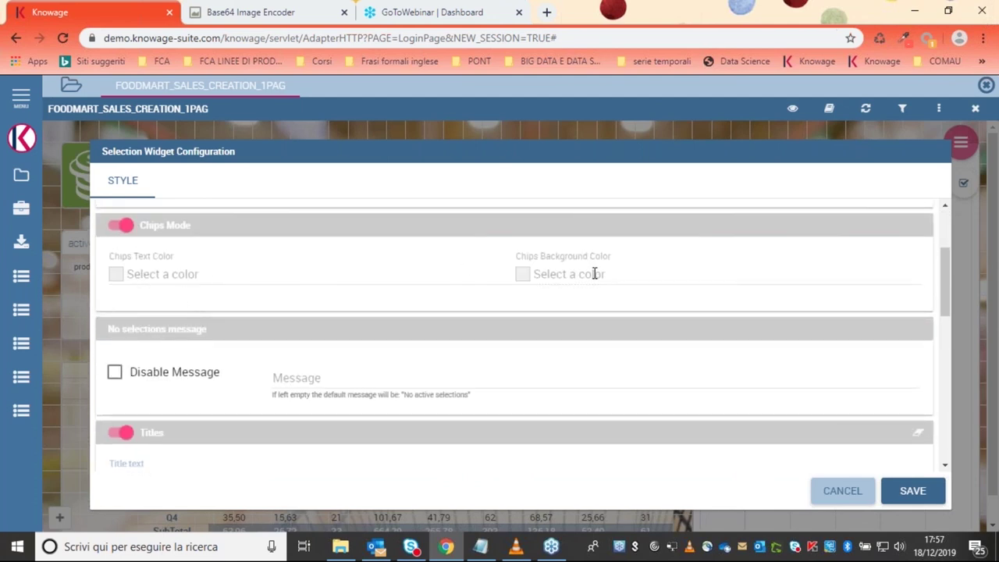
Set the chips background color to dark red rgb(150, 7, 7) and the text color to white rgb(255, 255, 255), and save the widget.
{"action": "left_click", "coordinate": [593, 276]}
{"action": "mouse_move", "coordinate": [576, 312]}
{"action": "left_mouse_down"}
{"action": "mouse_move", "coordinate": [610, 289]}
{"action": "mouse_move", "coordinate": [621, 293]}
{"action": "mouse_move", "coordinate": [619, 332]}
{"action": "left_mouse_up"}
{"action": "left_click", "coordinate": [164, 274]}
{"action": "left_click_drag", "start_coordinate": [161, 336], "coordinate": [101, 276]}
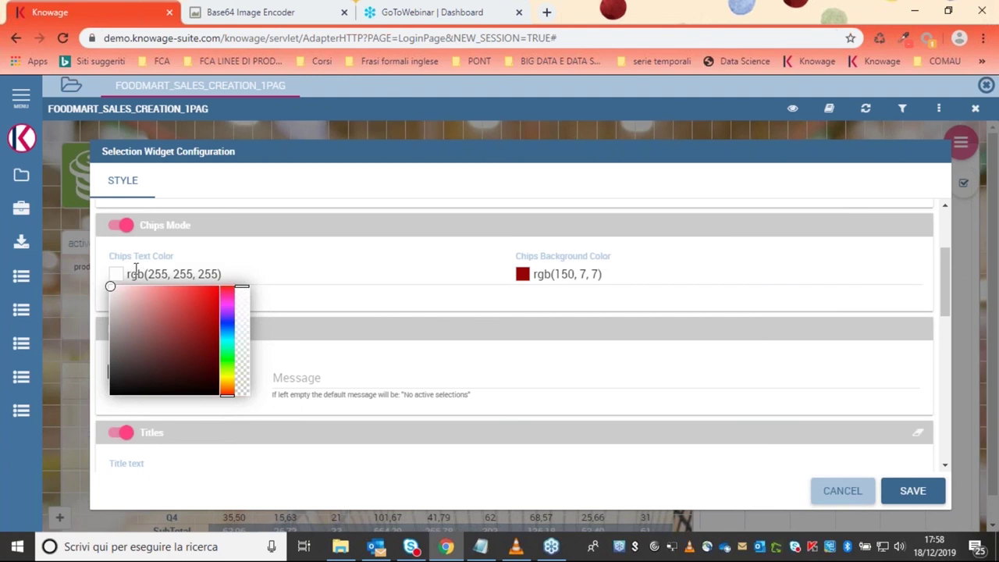
{"action": "left_click", "coordinate": [288, 278]}
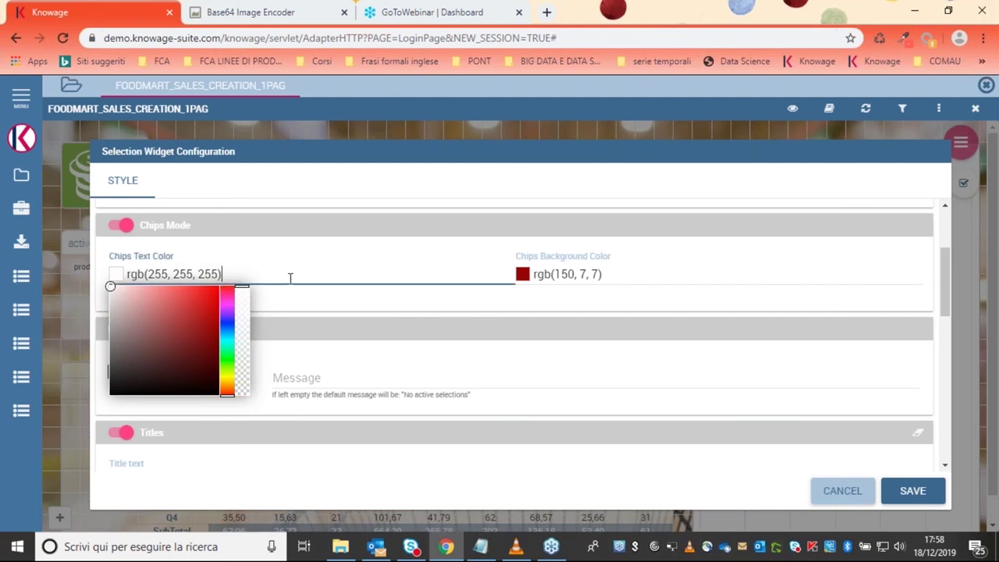
{"action": "left_click", "coordinate": [912, 491]}
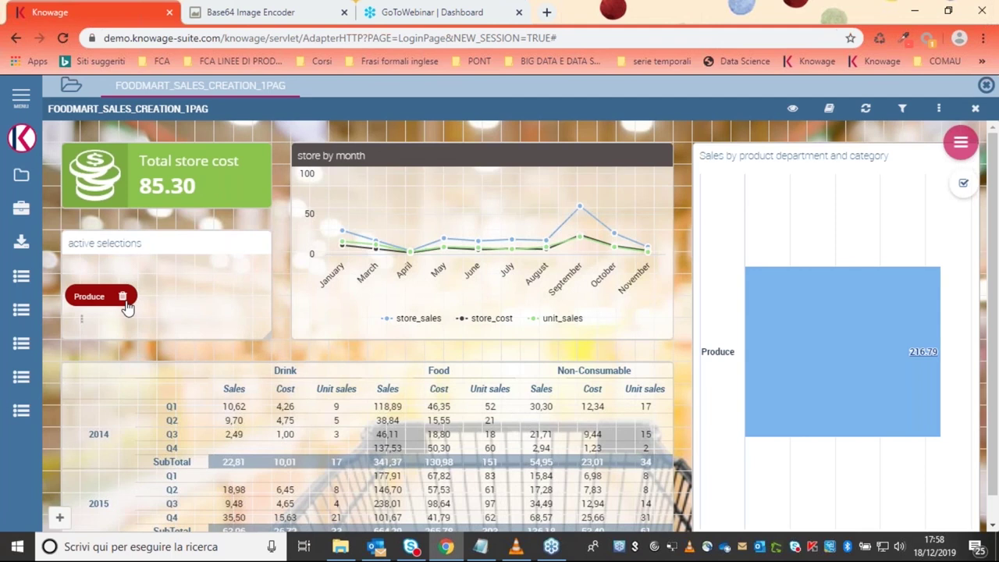
Clear the Produce selection, try the chips by selecting April and Baked Goods in the charts, and remove both selections.
{"action": "left_click", "coordinate": [124, 298]}
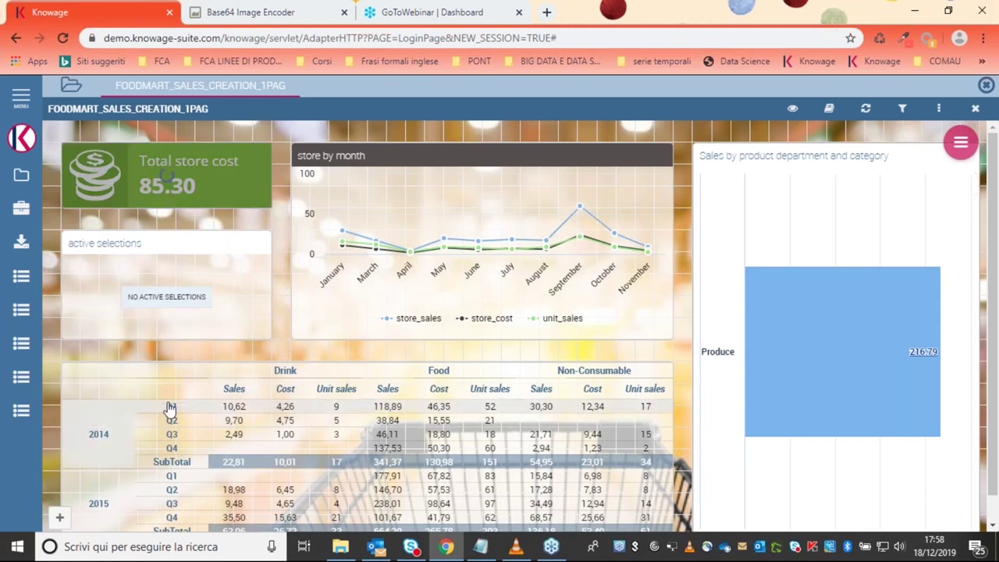
{"action": "left_click", "coordinate": [424, 247]}
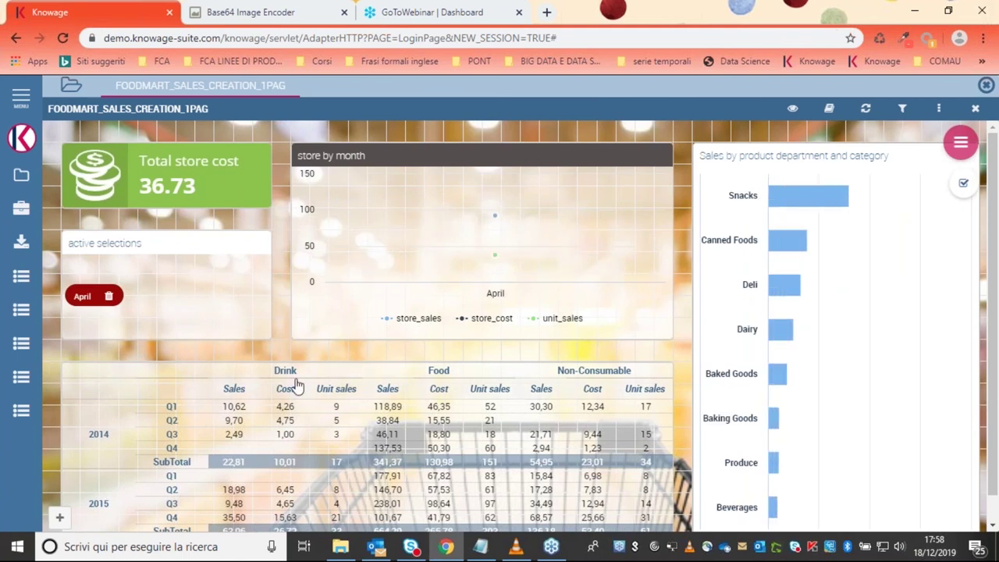
{"action": "left_click", "coordinate": [780, 377]}
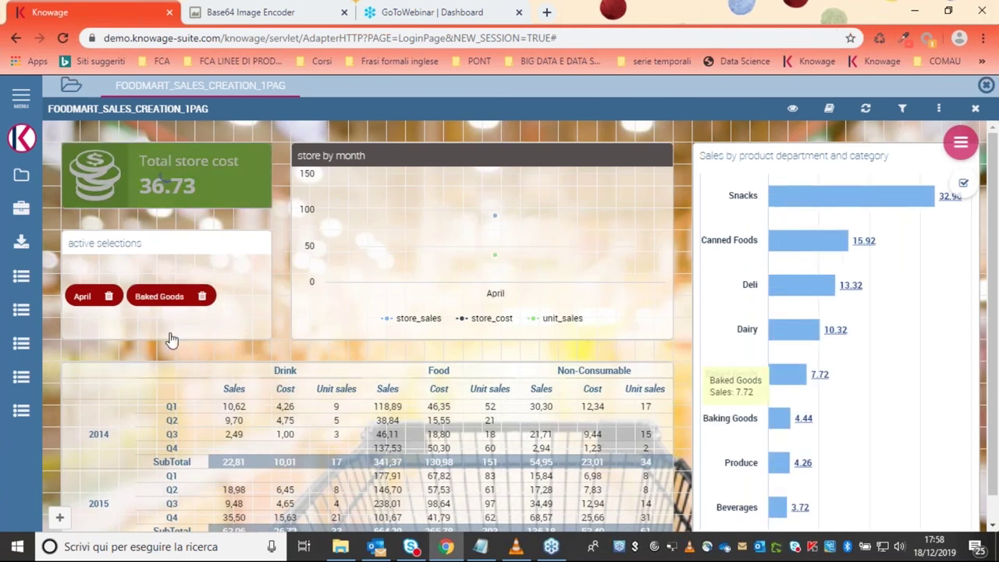
{"action": "left_click", "coordinate": [110, 296]}
{"action": "left_click", "coordinate": [141, 297]}
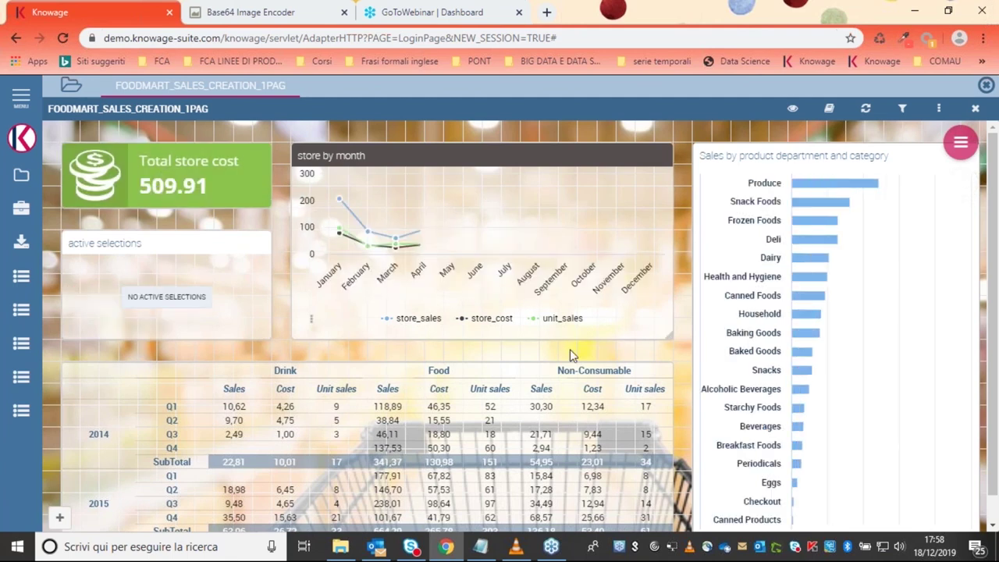
Review the cockpit's source datasets and the association between FOODMART_SALES and ds__6943996, and leave the data settings without saving.
{"action": "mouse_move", "coordinate": [773, 158]}
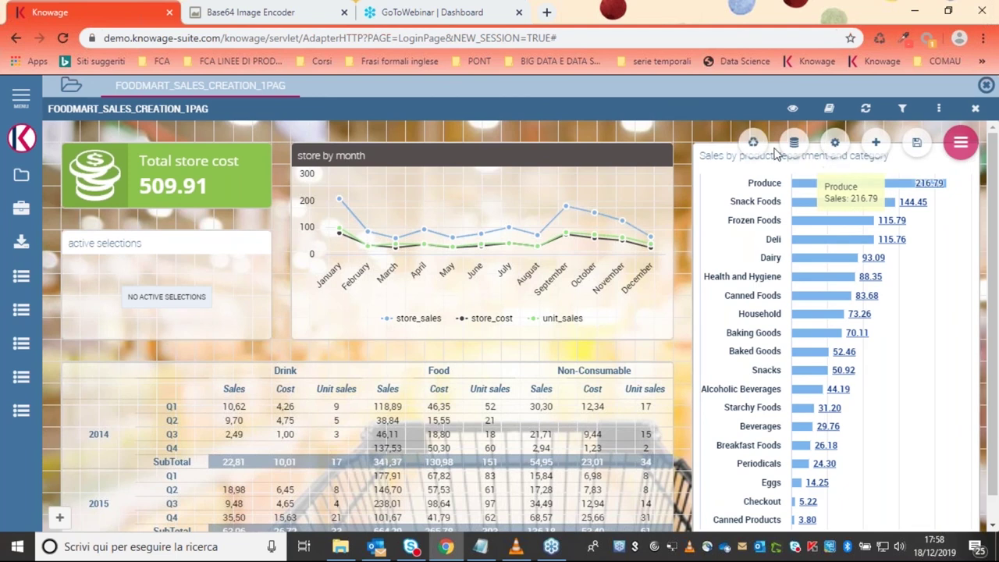
{"action": "left_click", "coordinate": [794, 144]}
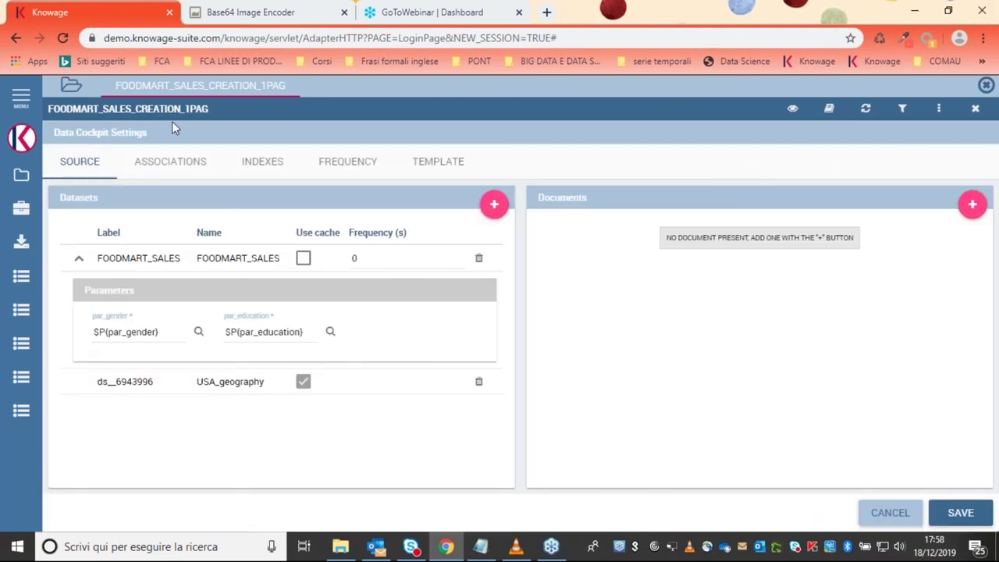
{"action": "left_click", "coordinate": [179, 163]}
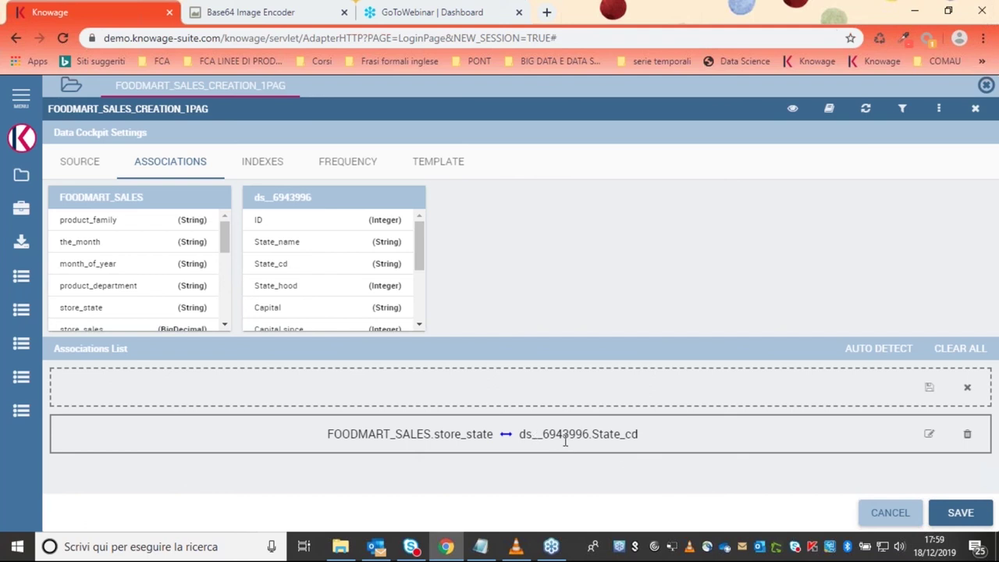
{"action": "left_click", "coordinate": [890, 512]}
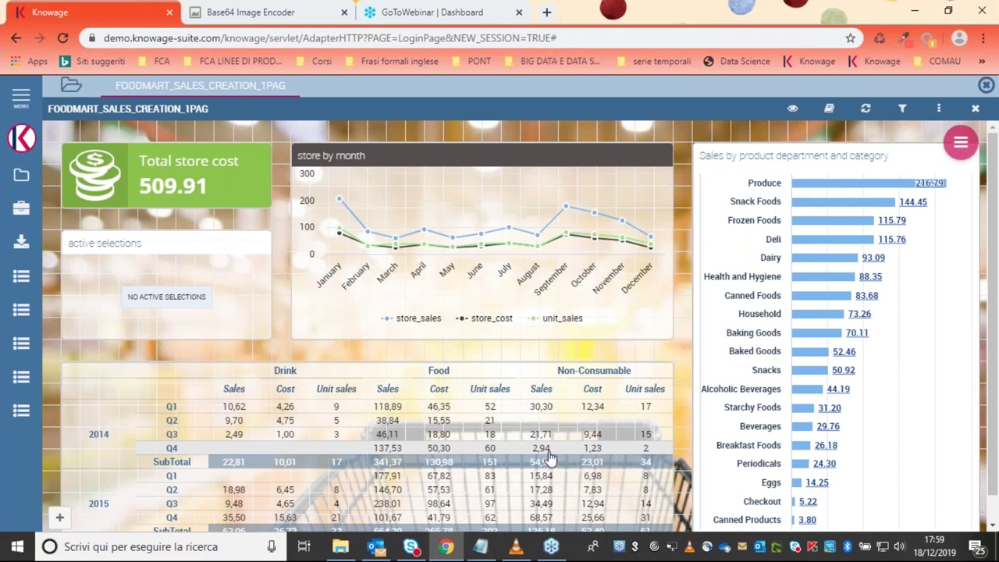
Add a new filter to the store by month chart widget using the FOODMART_SALES dataset and the product_family column.
{"action": "mouse_move", "coordinate": [422, 245]}
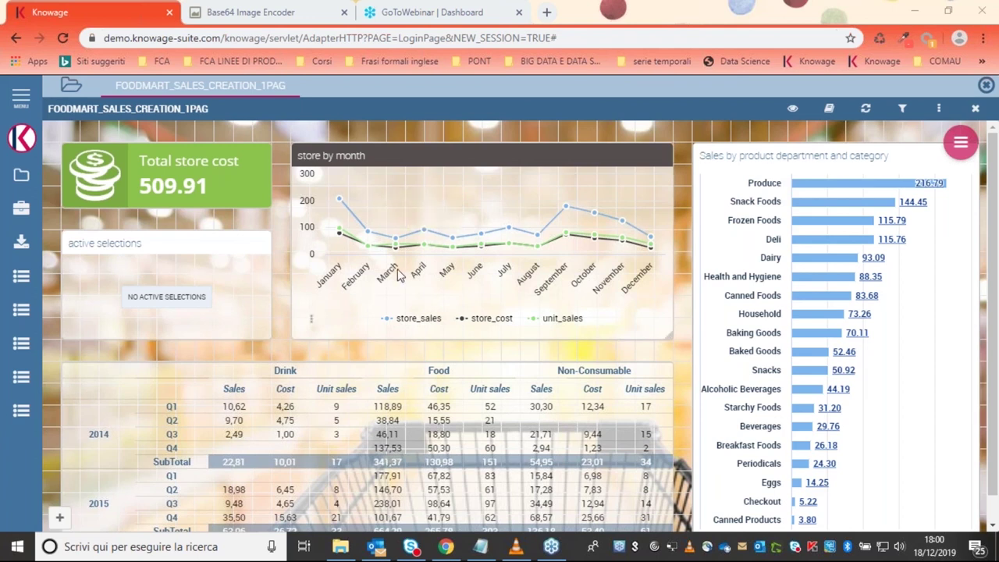
{"action": "left_click", "coordinate": [312, 319]}
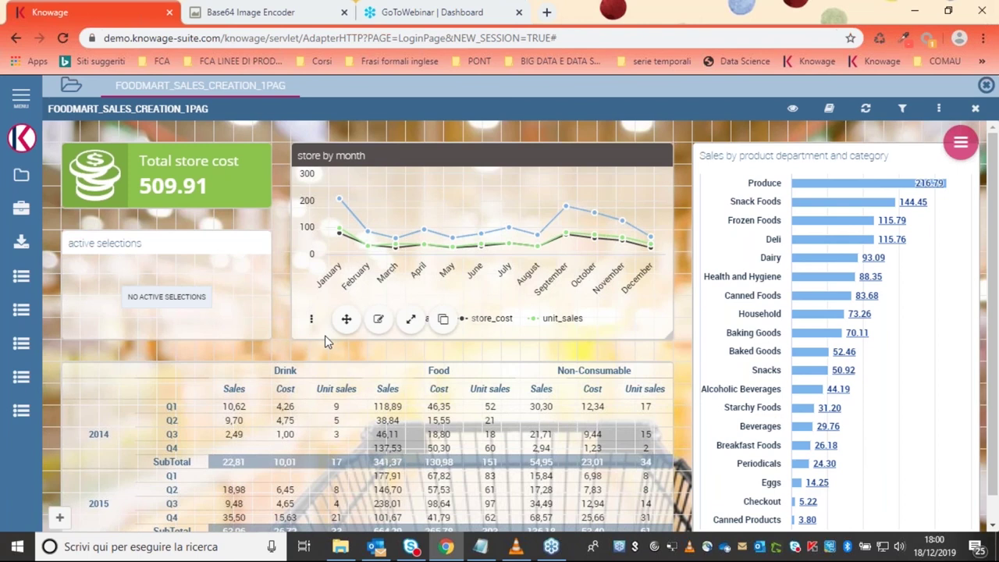
{"action": "left_click", "coordinate": [380, 320]}
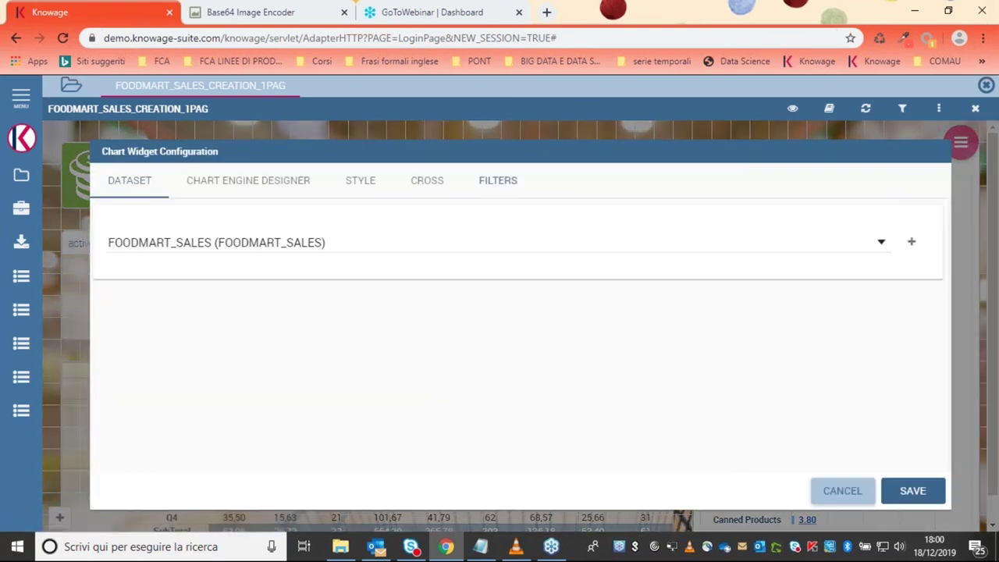
{"action": "left_click", "coordinate": [498, 183]}
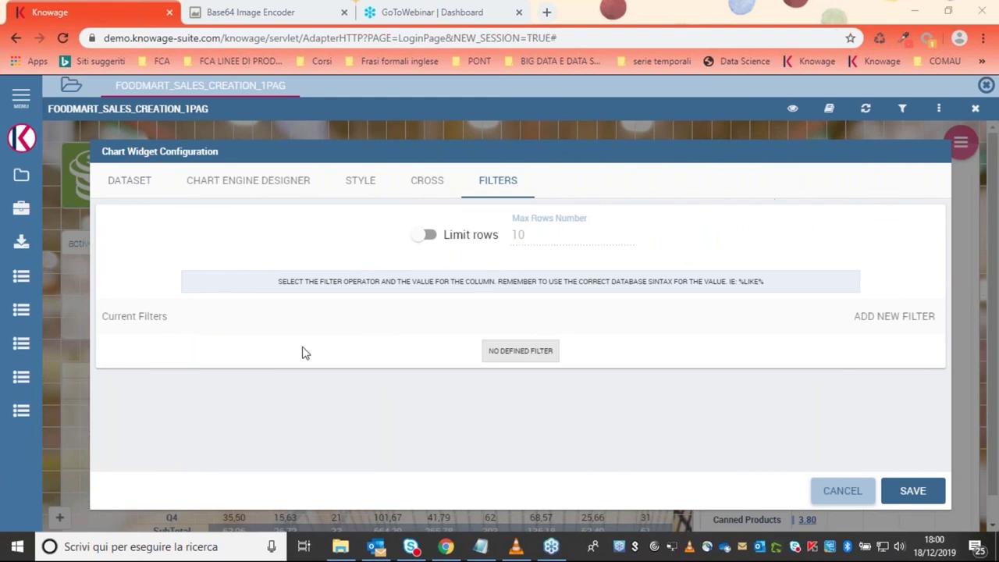
{"action": "left_click", "coordinate": [883, 317]}
{"action": "left_click", "coordinate": [174, 370]}
{"action": "left_click", "coordinate": [174, 370]}
{"action": "left_click", "coordinate": [285, 381]}
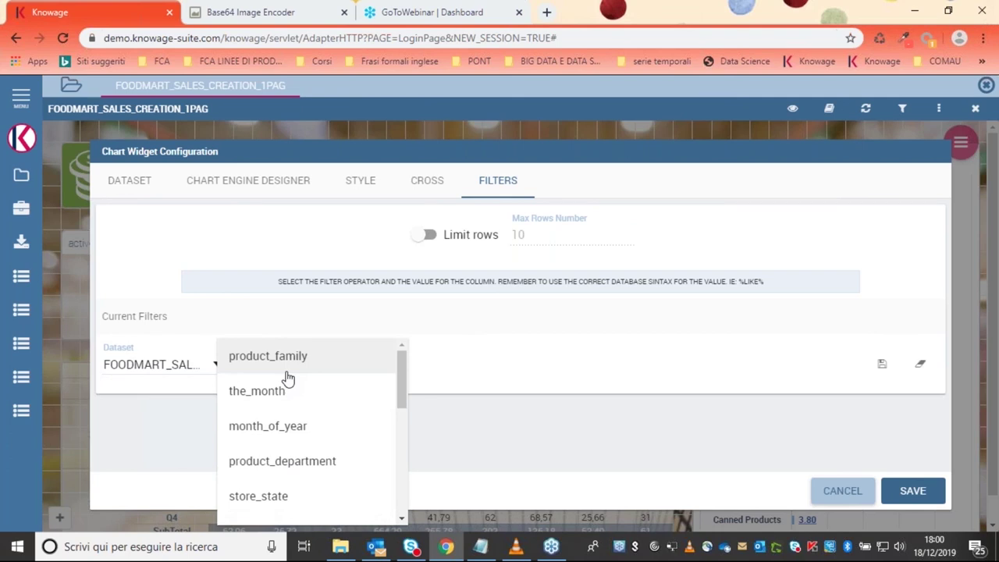
{"action": "left_click", "coordinate": [287, 372]}
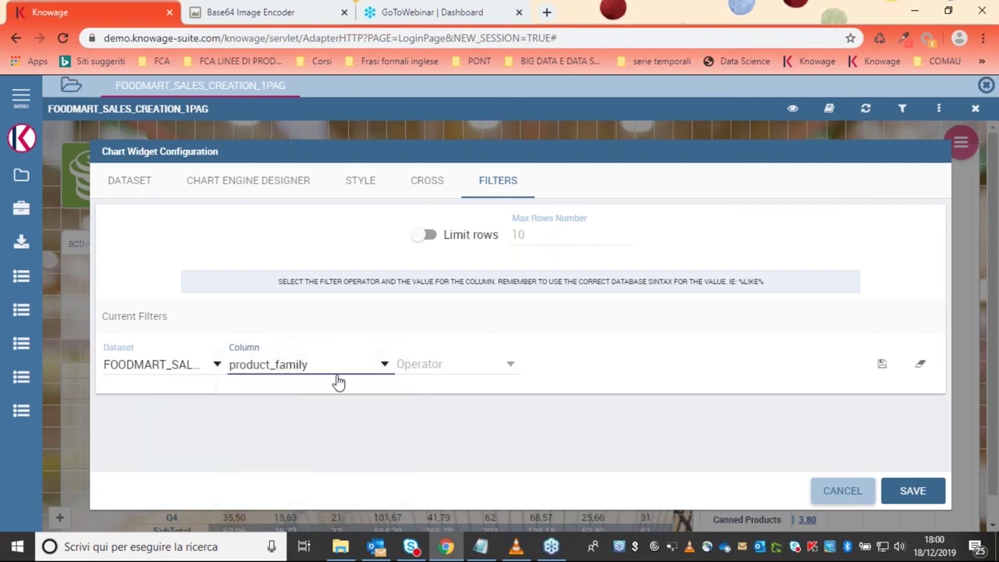
Set the product_family filter's operator to = and its value to Food, and save the filter and the chart widget.
{"action": "left_click", "coordinate": [469, 367]}
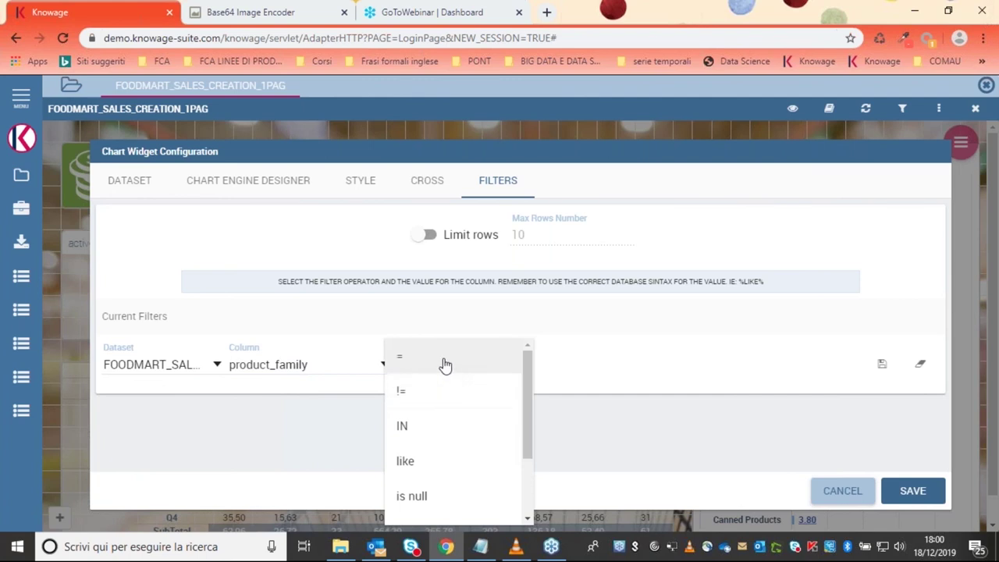
{"action": "left_click", "coordinate": [450, 365]}
{"action": "left_click", "coordinate": [564, 364]}
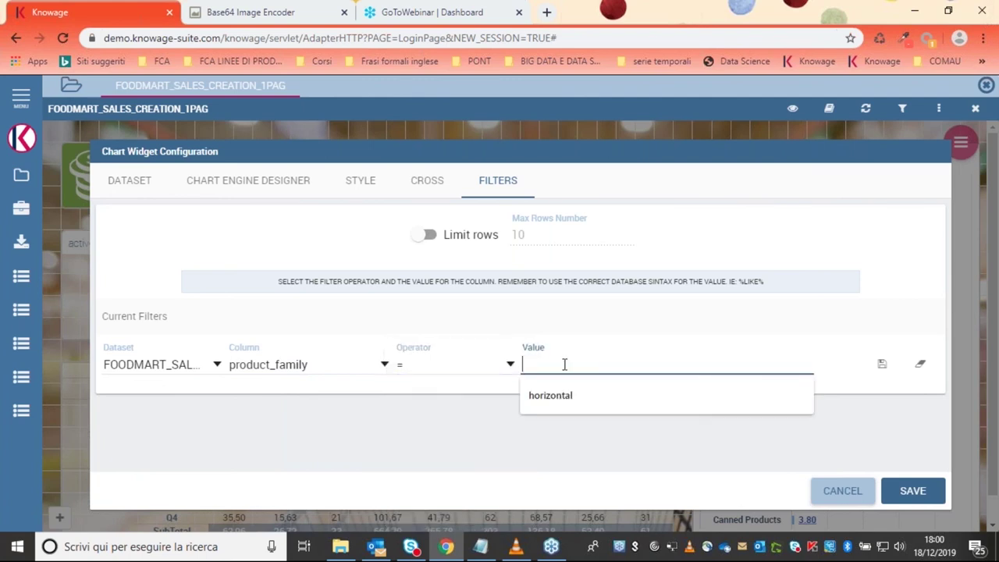
{"action": "type", "text": "Food"}
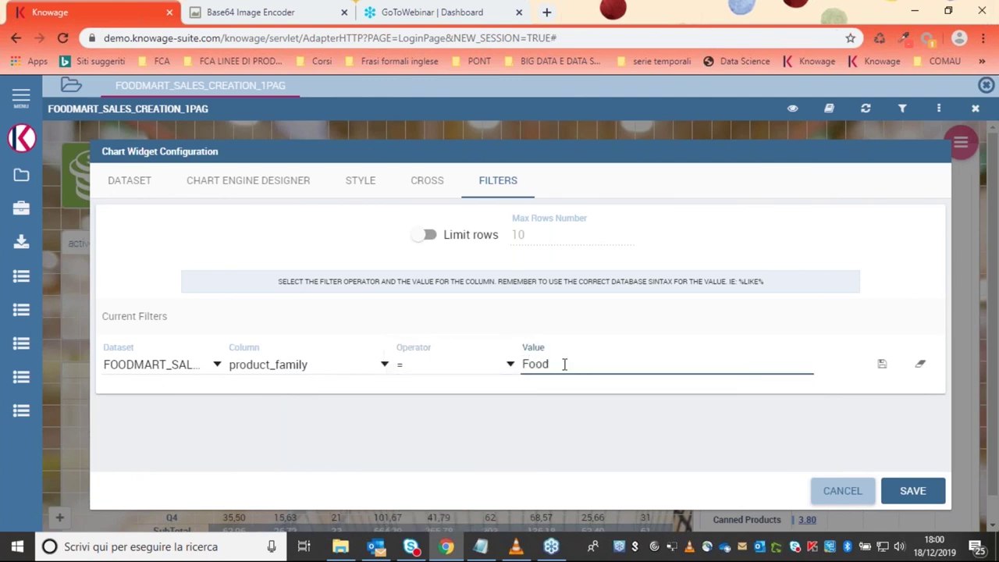
{"action": "left_click", "coordinate": [883, 365]}
{"action": "left_click", "coordinate": [913, 489]}
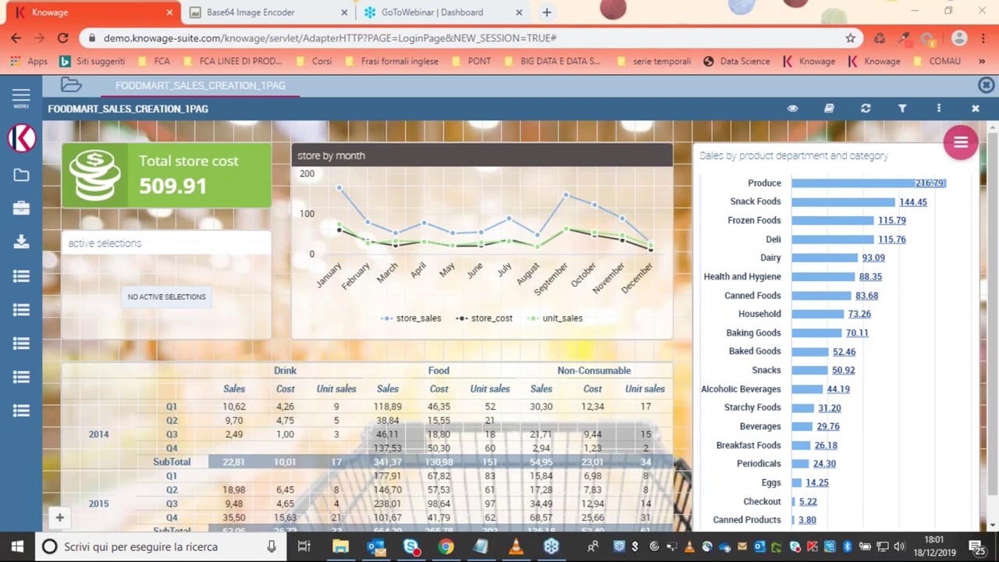
Return to the document browser and run the "Sales using solr" document from the Cockpit folder.
{"action": "left_click", "coordinate": [71, 87]}
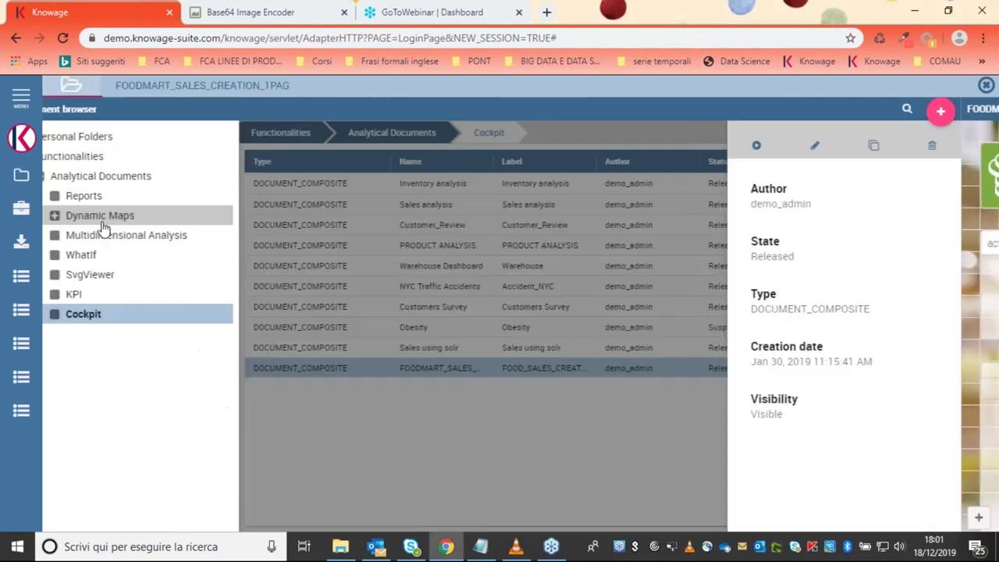
{"action": "left_click", "coordinate": [377, 425]}
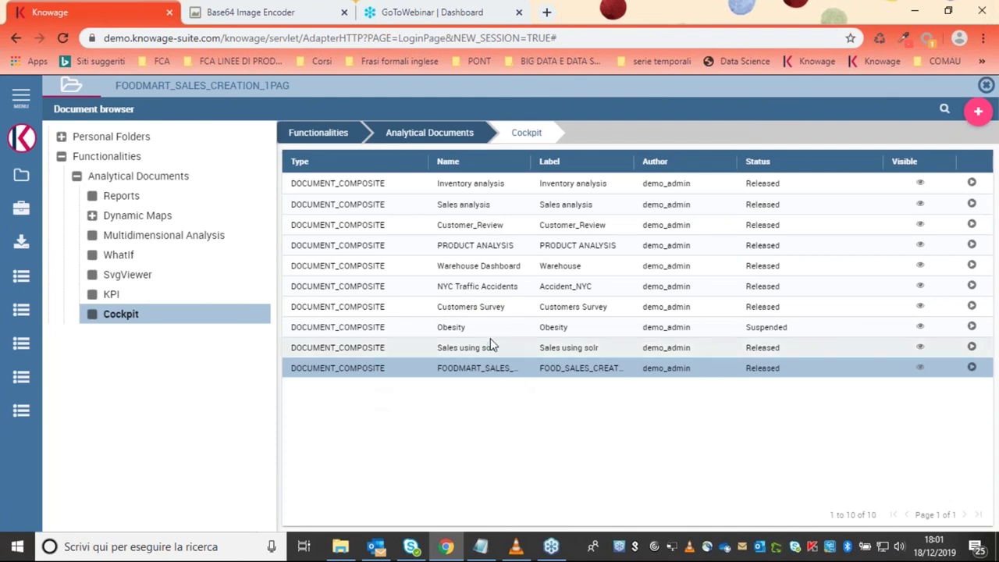
{"action": "left_click", "coordinate": [972, 347]}
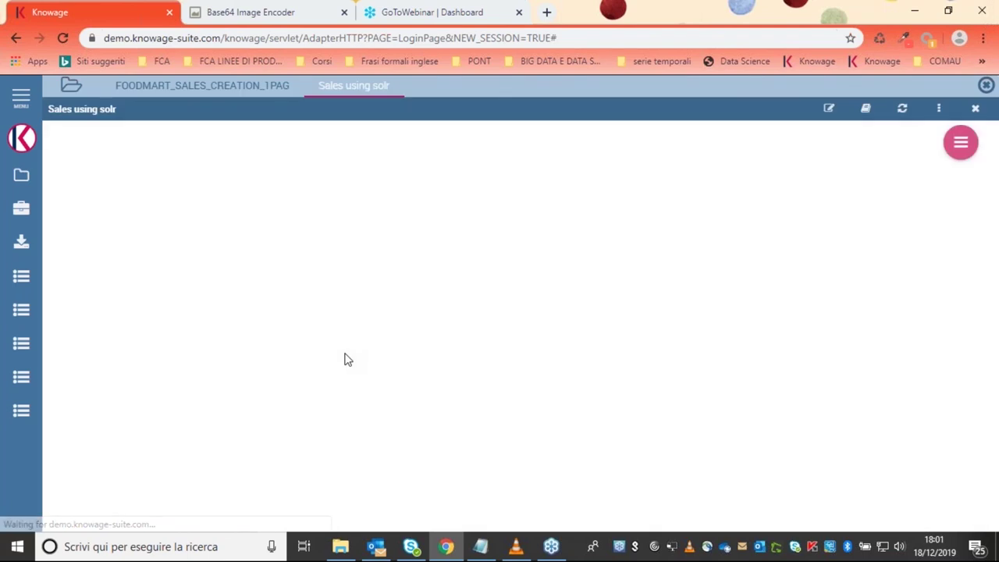
Search the Discovery on Sales widget for "Breakfast", and filter the matches by quarter Q3 before clearing that quarter filter.
{"action": "scroll", "coordinate": [598, 261], "scroll_direction": "down", "scroll_amount": 2}
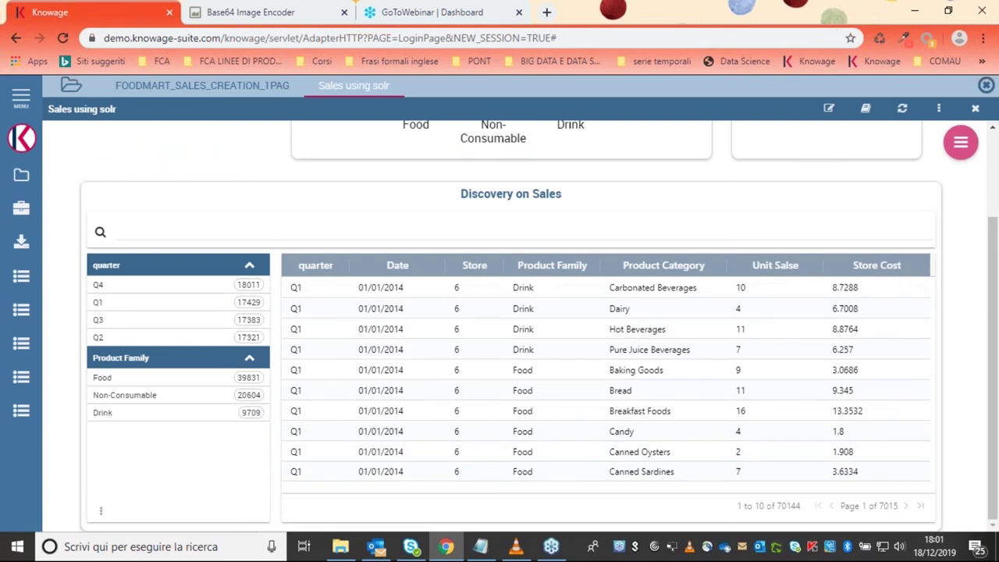
{"action": "left_click", "coordinate": [747, 228]}
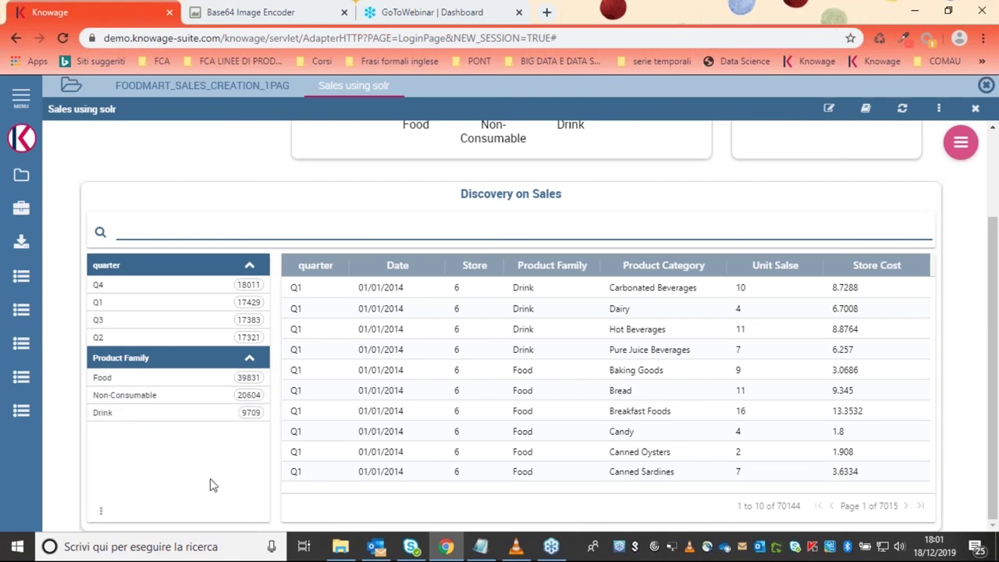
{"action": "left_click", "coordinate": [177, 231]}
{"action": "type", "text": "Breakfast"}
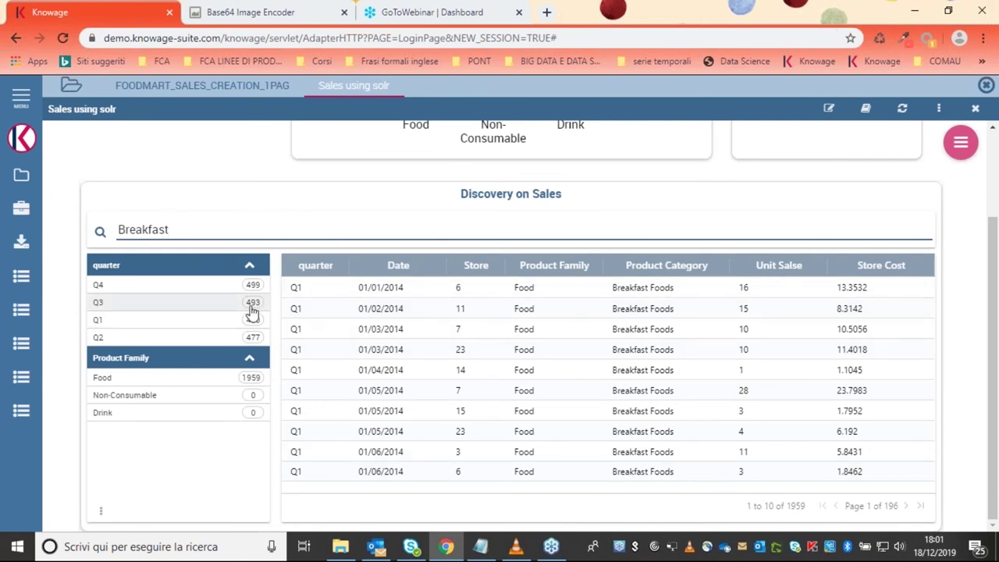
{"action": "left_click", "coordinate": [199, 304]}
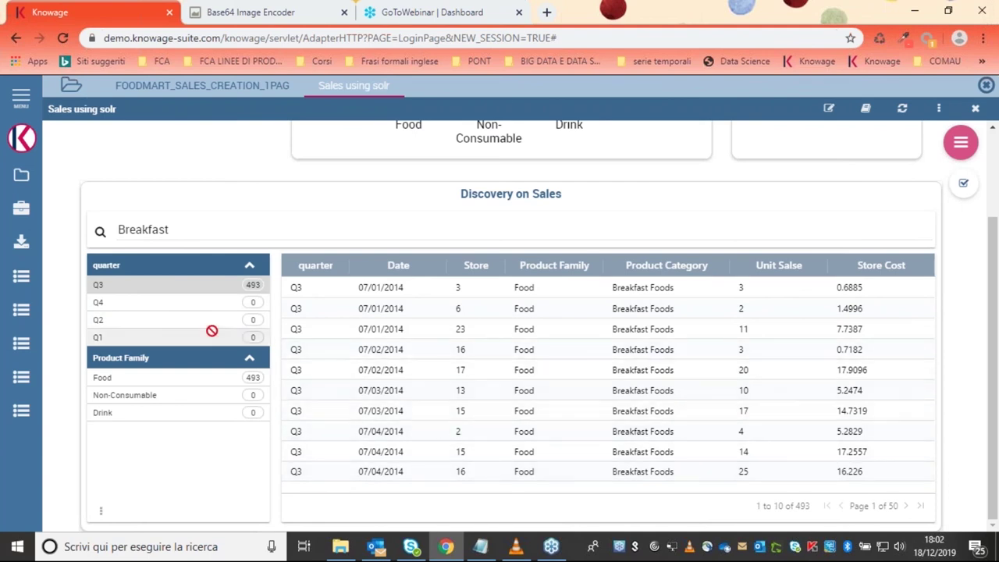
{"action": "left_click", "coordinate": [252, 285]}
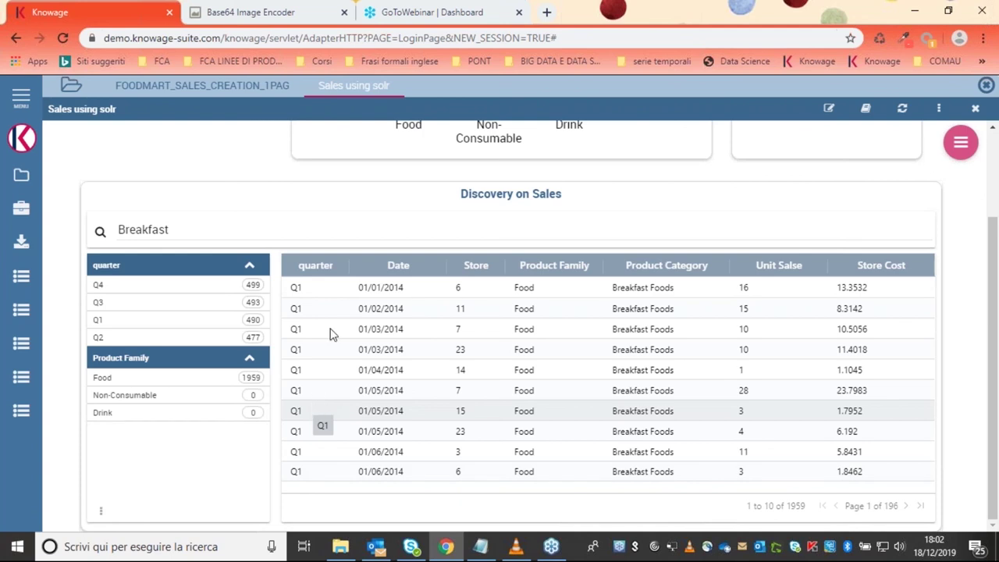
Return to the document browser and run the "NYC Traffic Accidents" document to view its Accidents and Speed Limits map.
{"action": "left_click", "coordinate": [74, 88]}
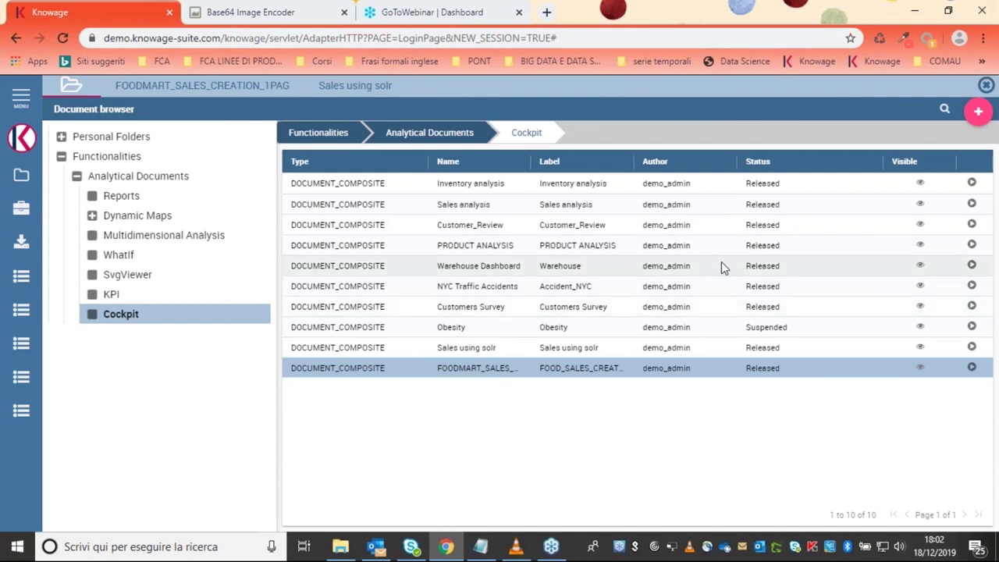
{"action": "left_click", "coordinate": [971, 286]}
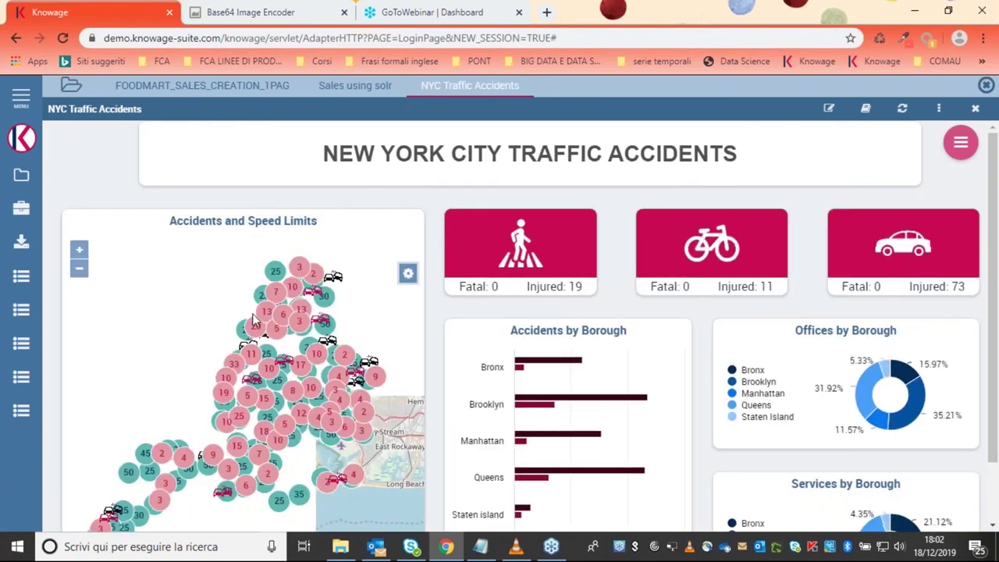
{"action": "scroll", "coordinate": [252, 320], "scroll_direction": "down", "scroll_amount": 1}
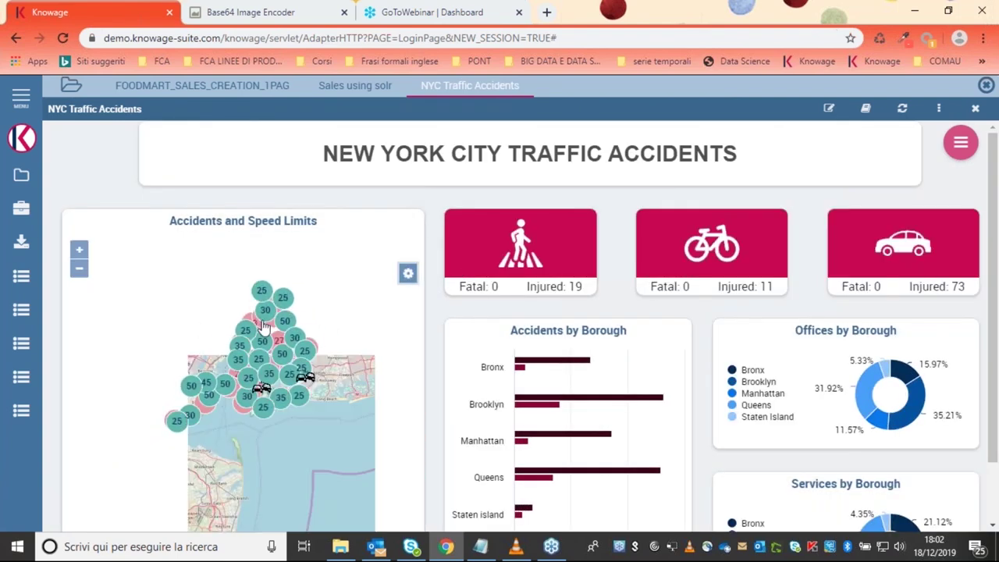